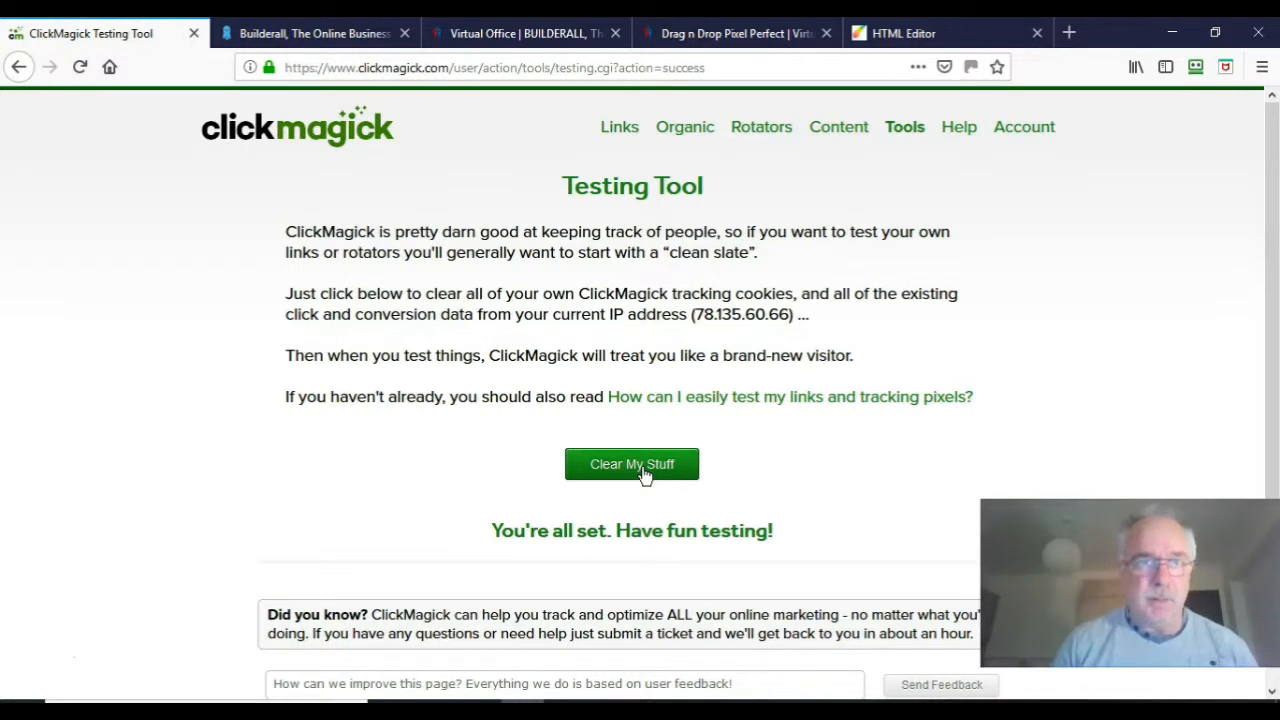
# Step: Copy the test1 tracking link from ClickMagick's Links list and open a new browser tab
pyautogui.click(619, 127)
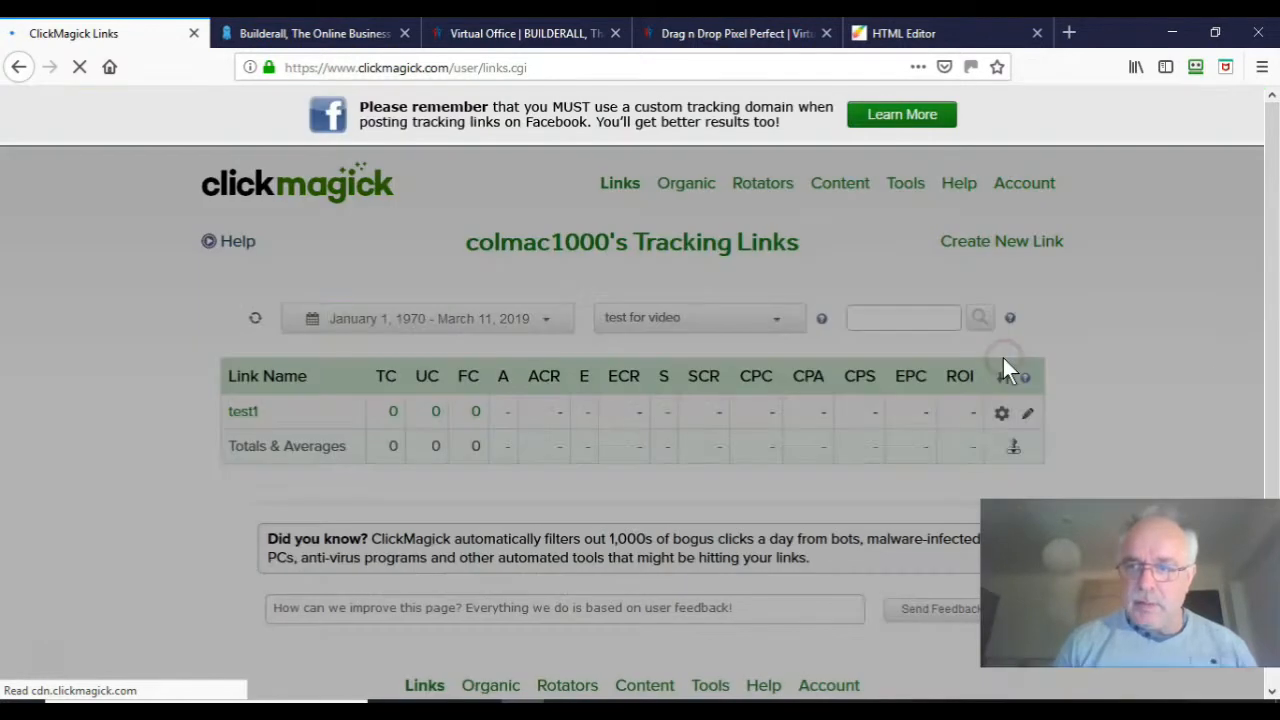
pyautogui.rightClick(1003, 358)
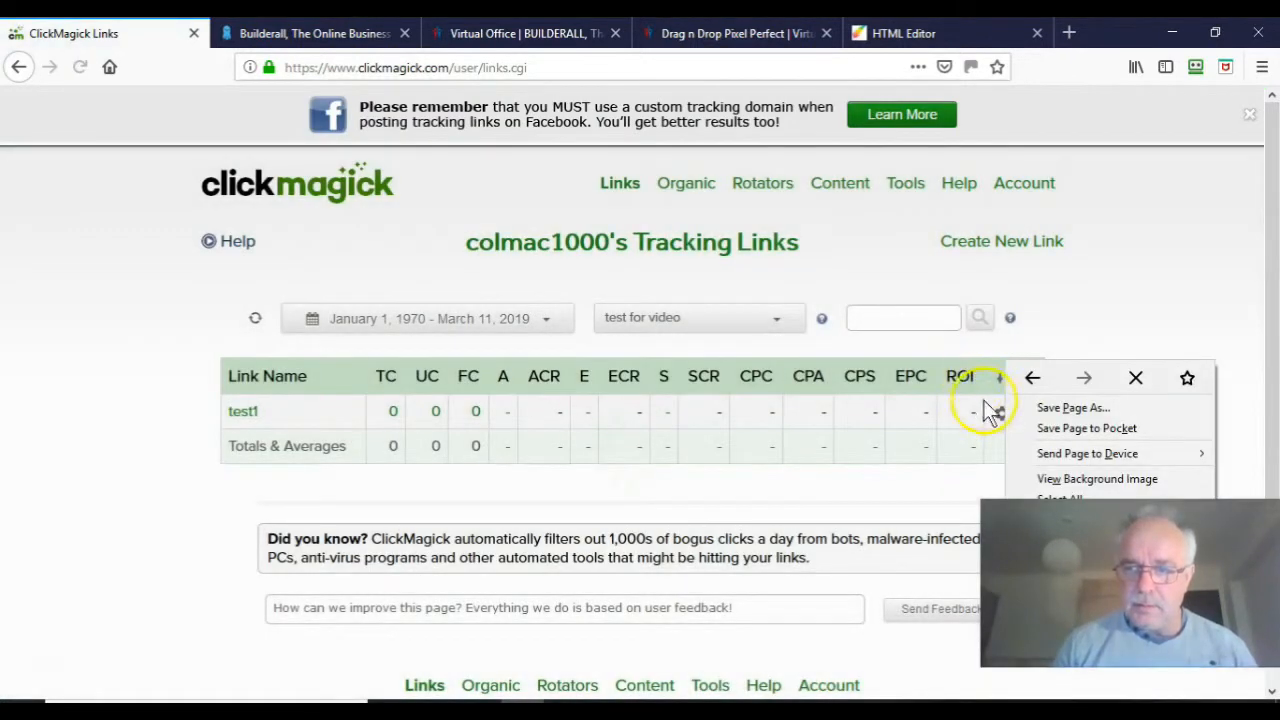
pyautogui.click(994, 417)
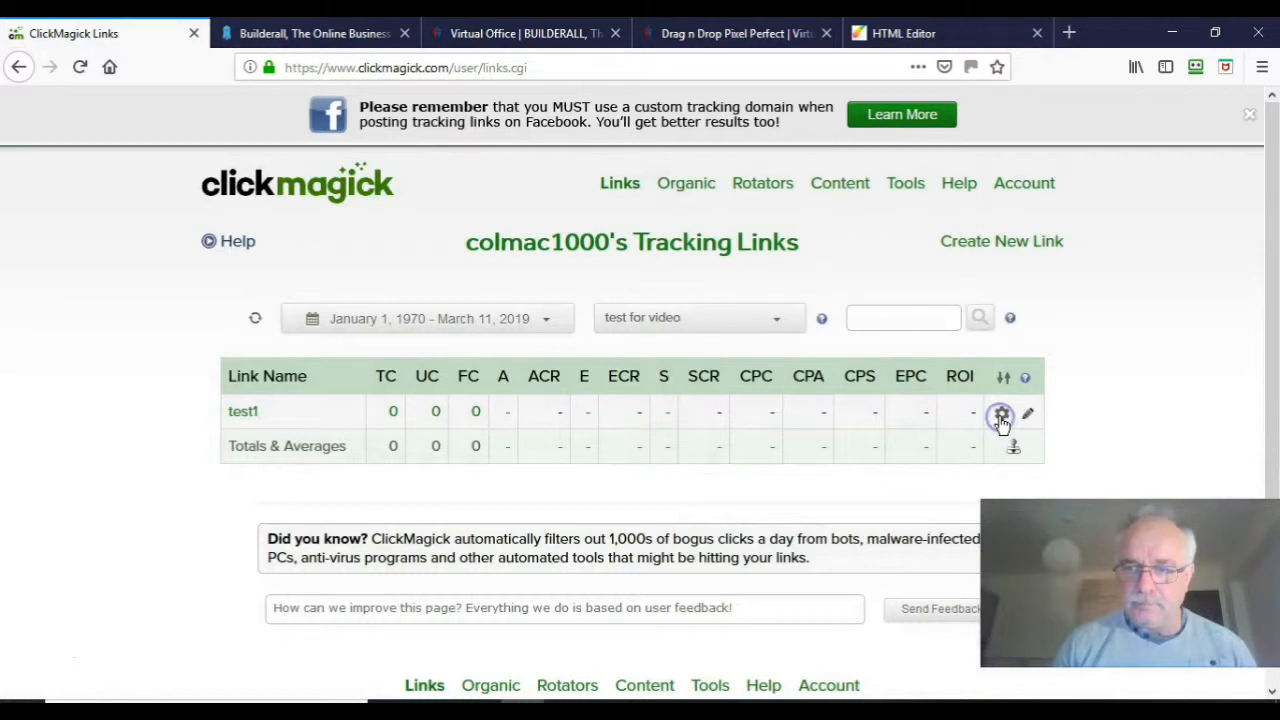
pyautogui.click(1041, 421)
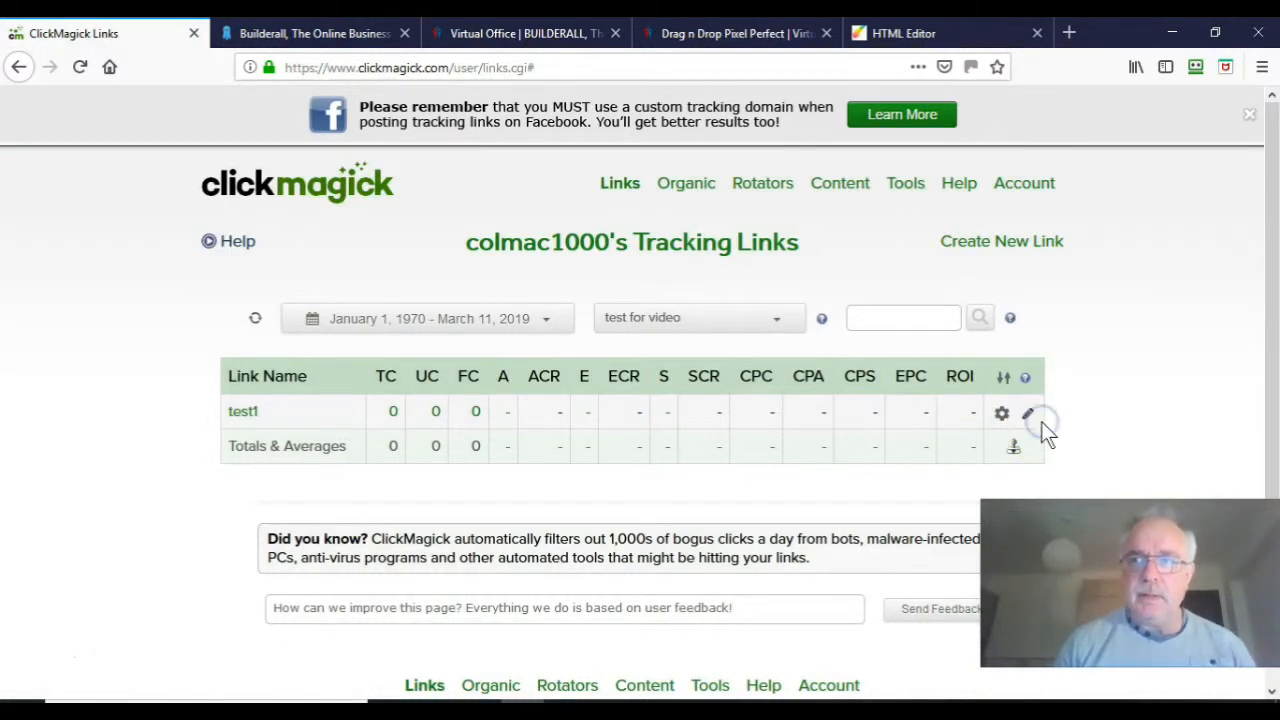
pyautogui.click(1068, 34)
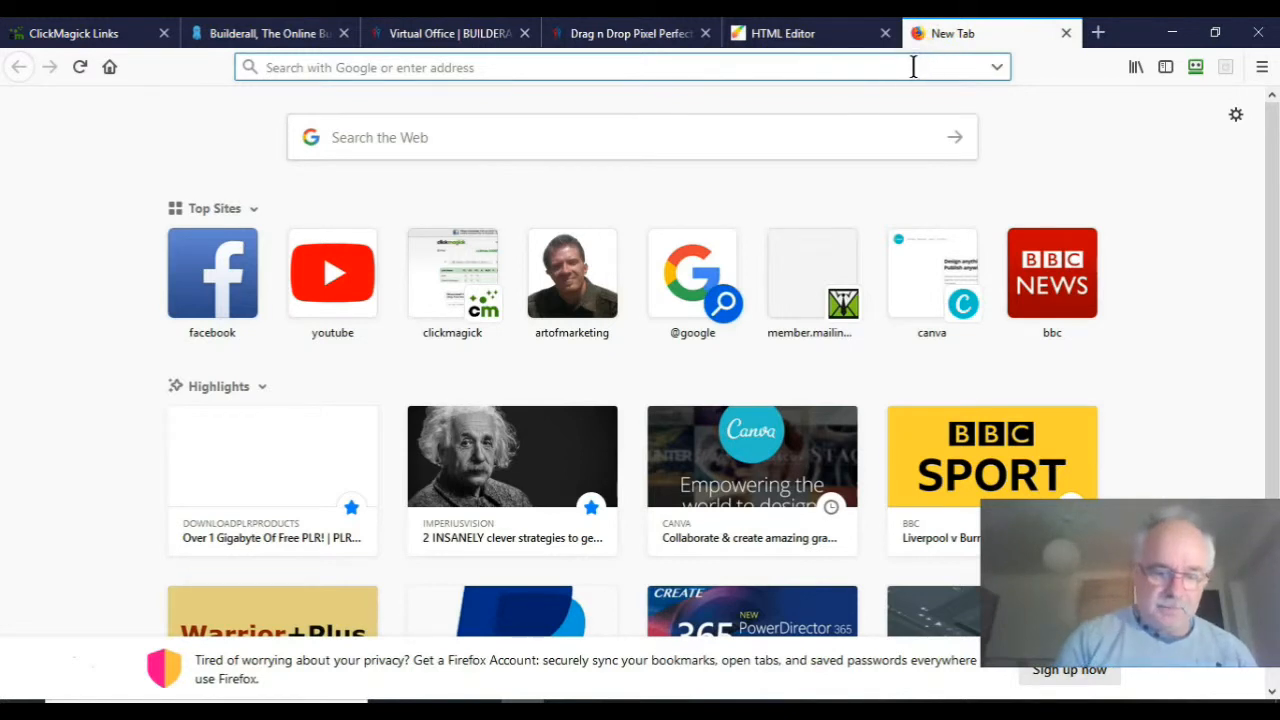
# Step: Load the tracking link and opt in on the Hands Free page with a test2 e-mail address
pyautogui.hotkey('ctrl', 'v')
pyautogui.press('Return')
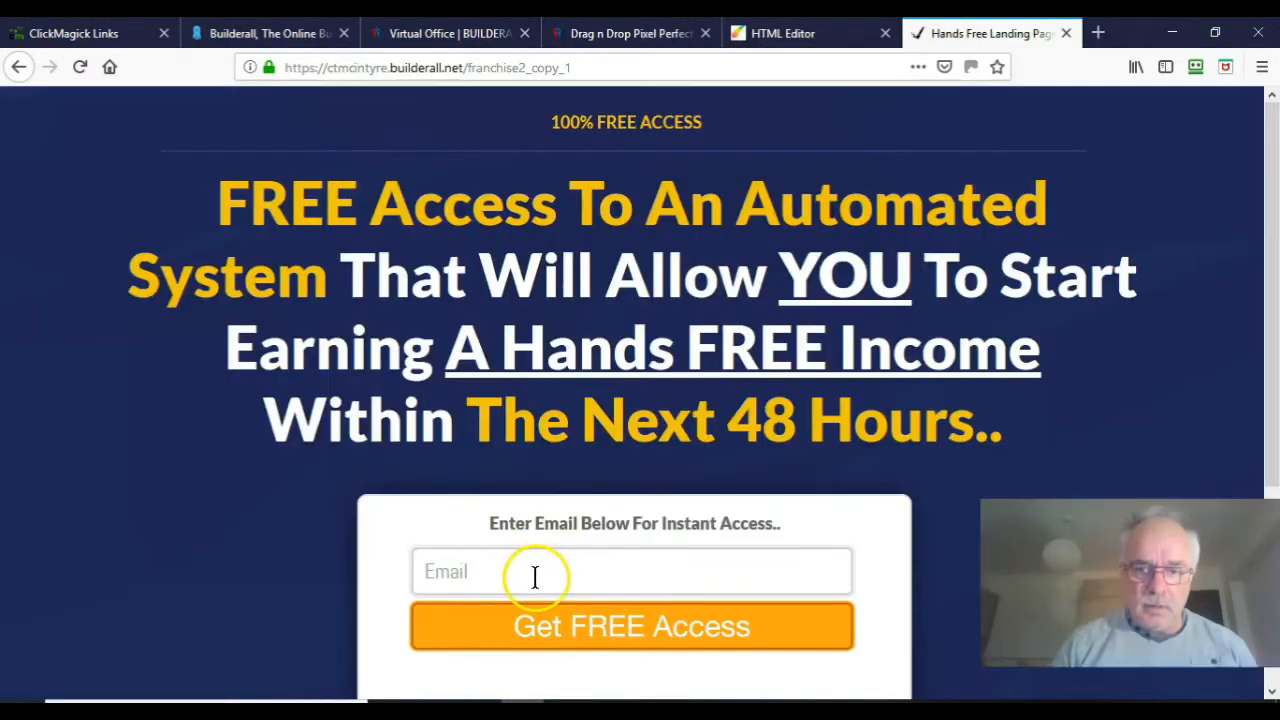
pyautogui.click(535, 577)
pyautogui.write('t')
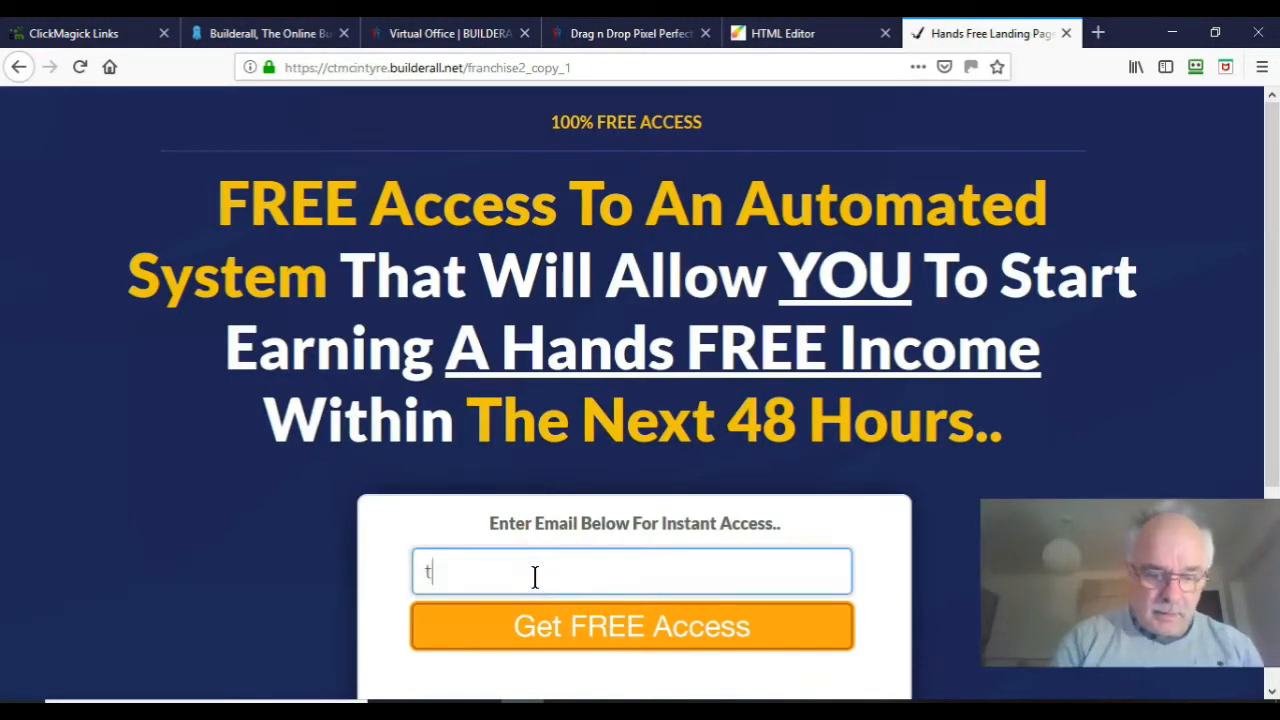
pyautogui.write('est2')
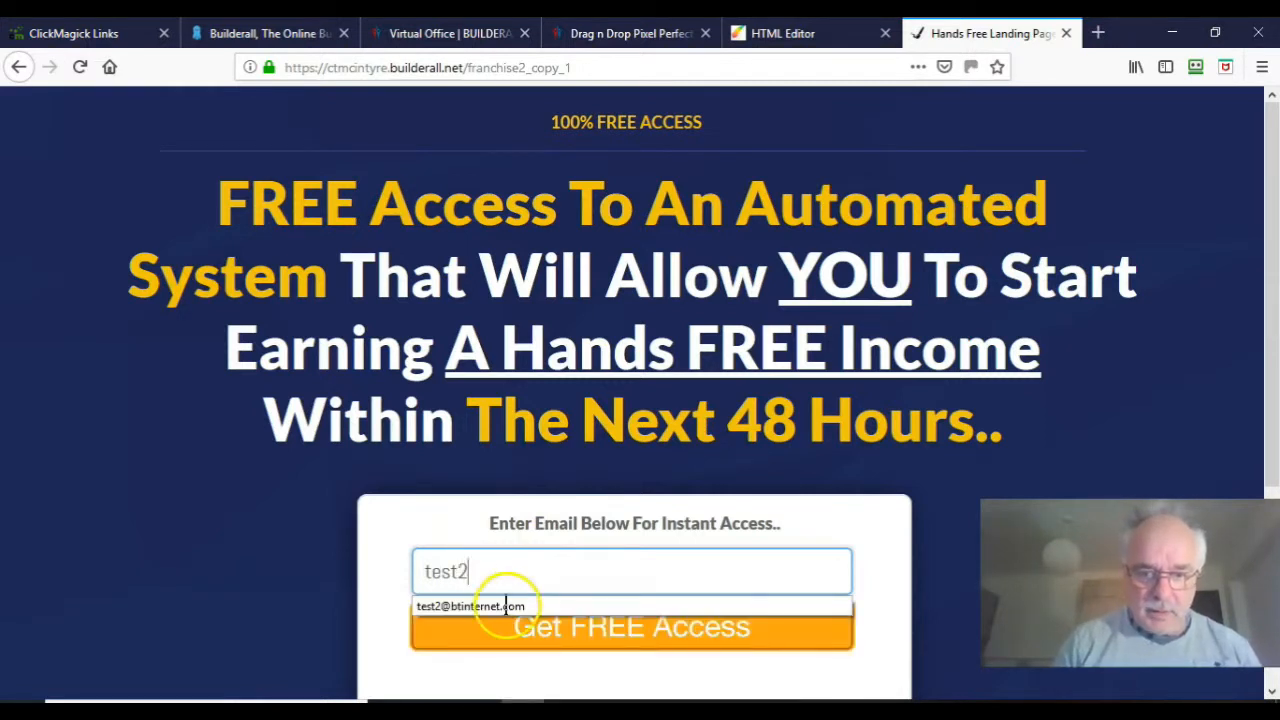
pyautogui.click(496, 609)
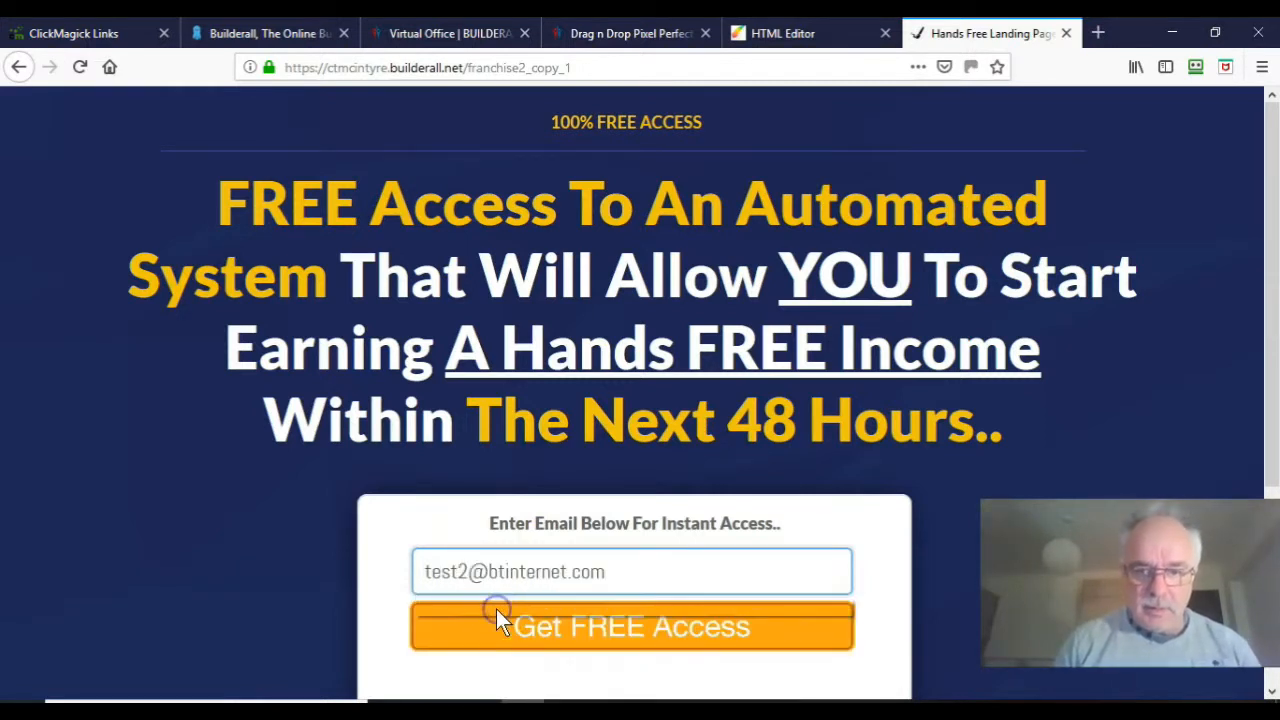
pyautogui.click(581, 630)
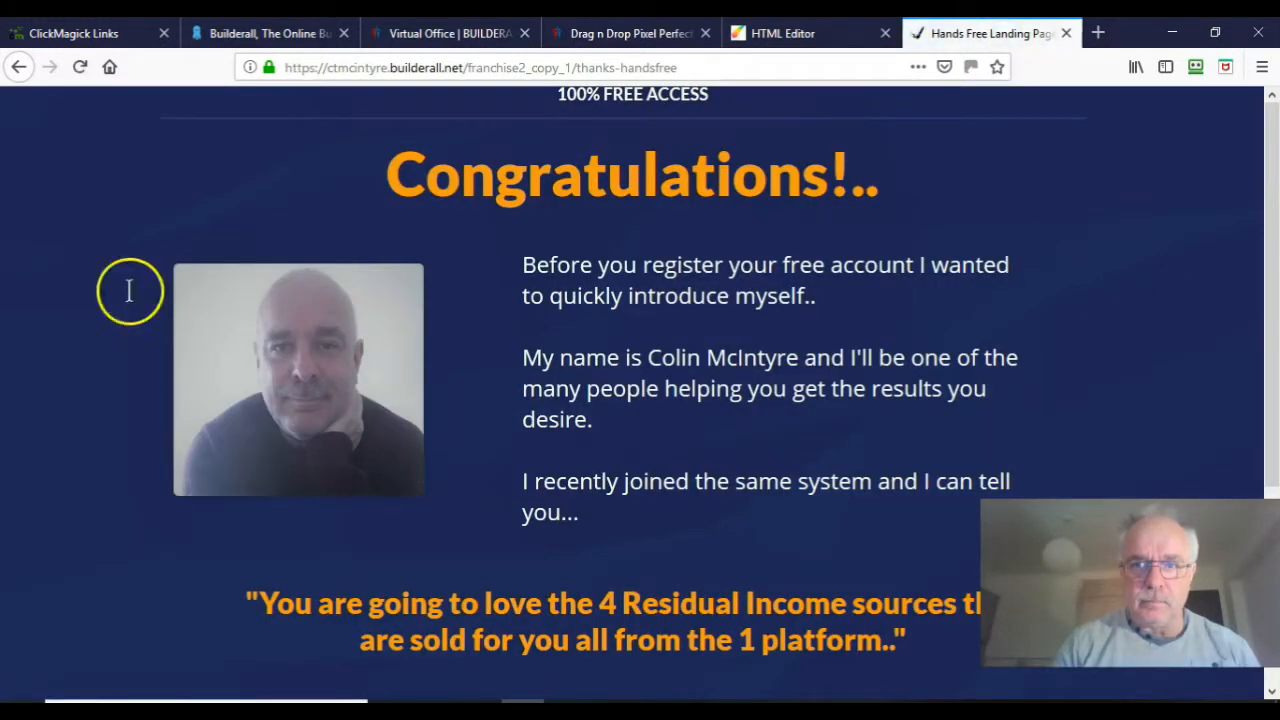
pyautogui.click(108, 40)
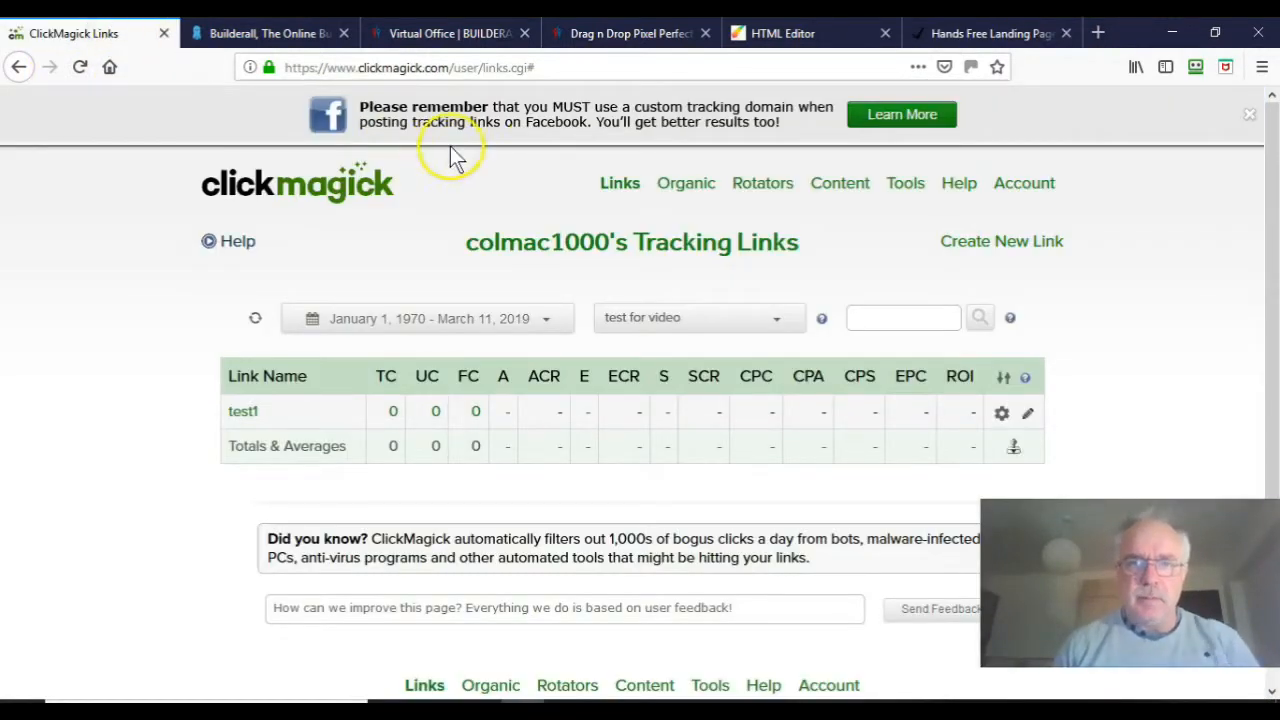
# Step: Reload the Links page to see test1's new click, then open its Track Conversions pixel builder
pyautogui.click(608, 67)
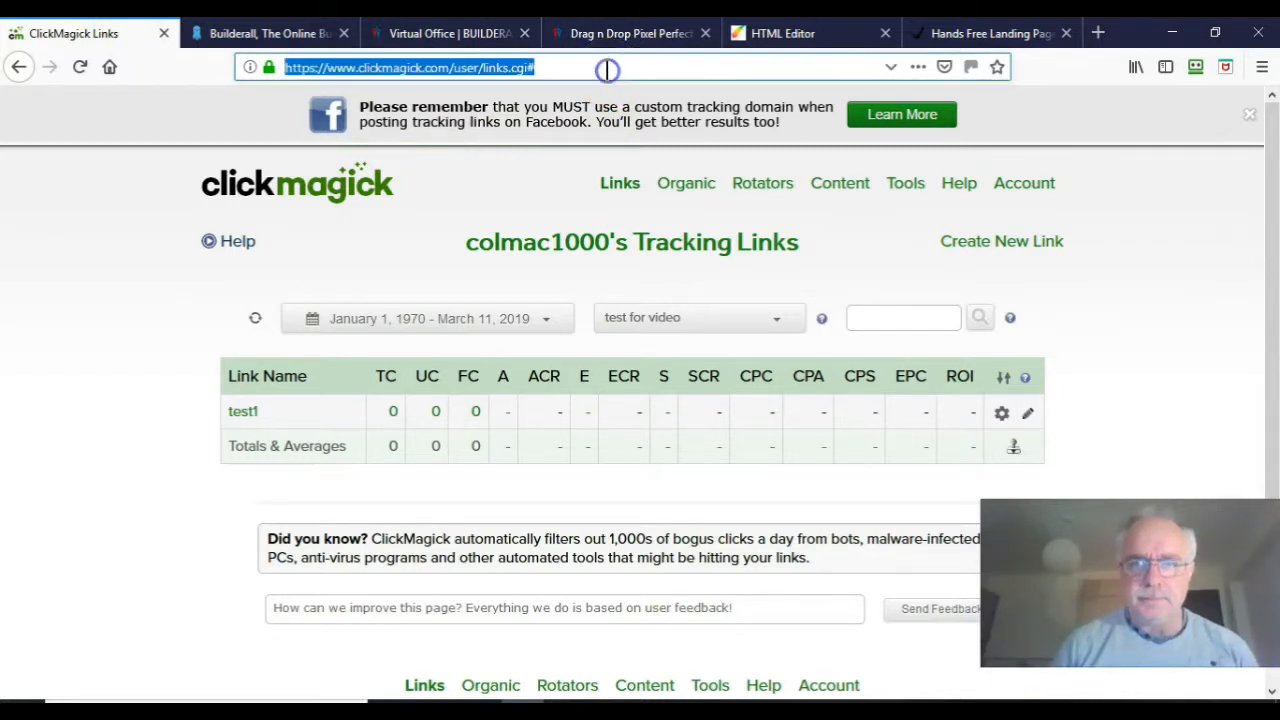
pyautogui.press('Return')
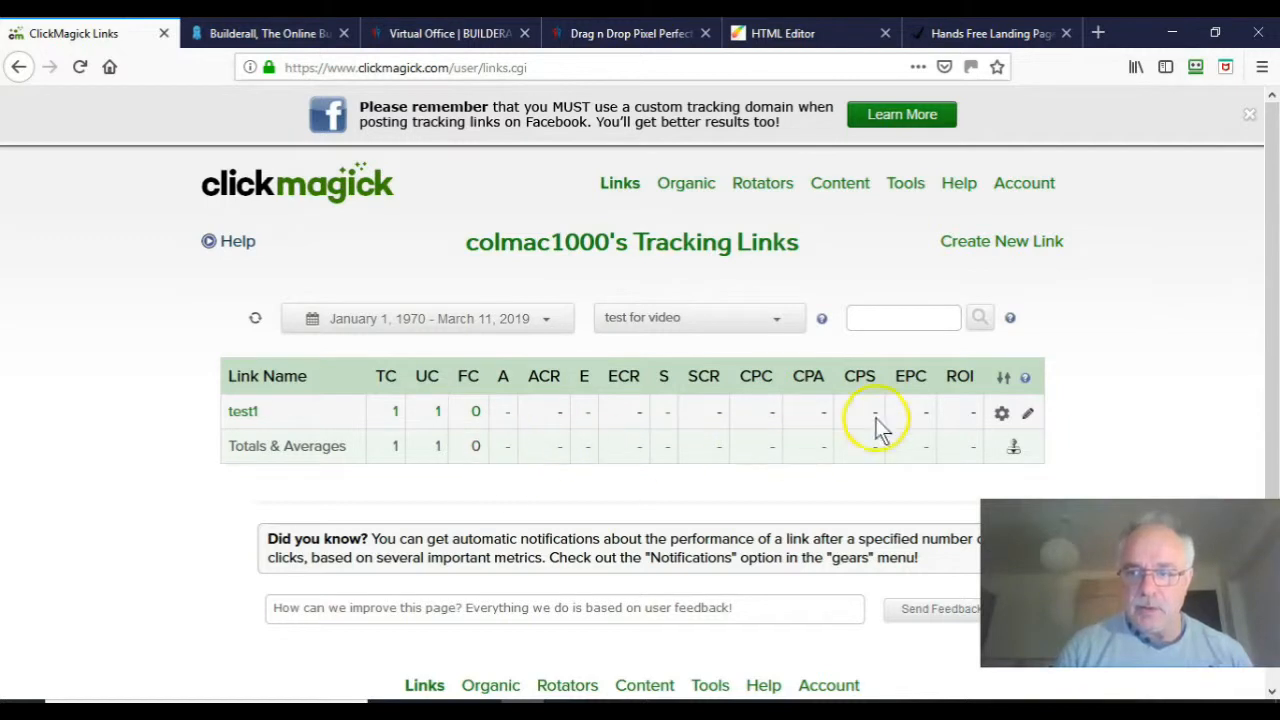
pyautogui.click(1003, 417)
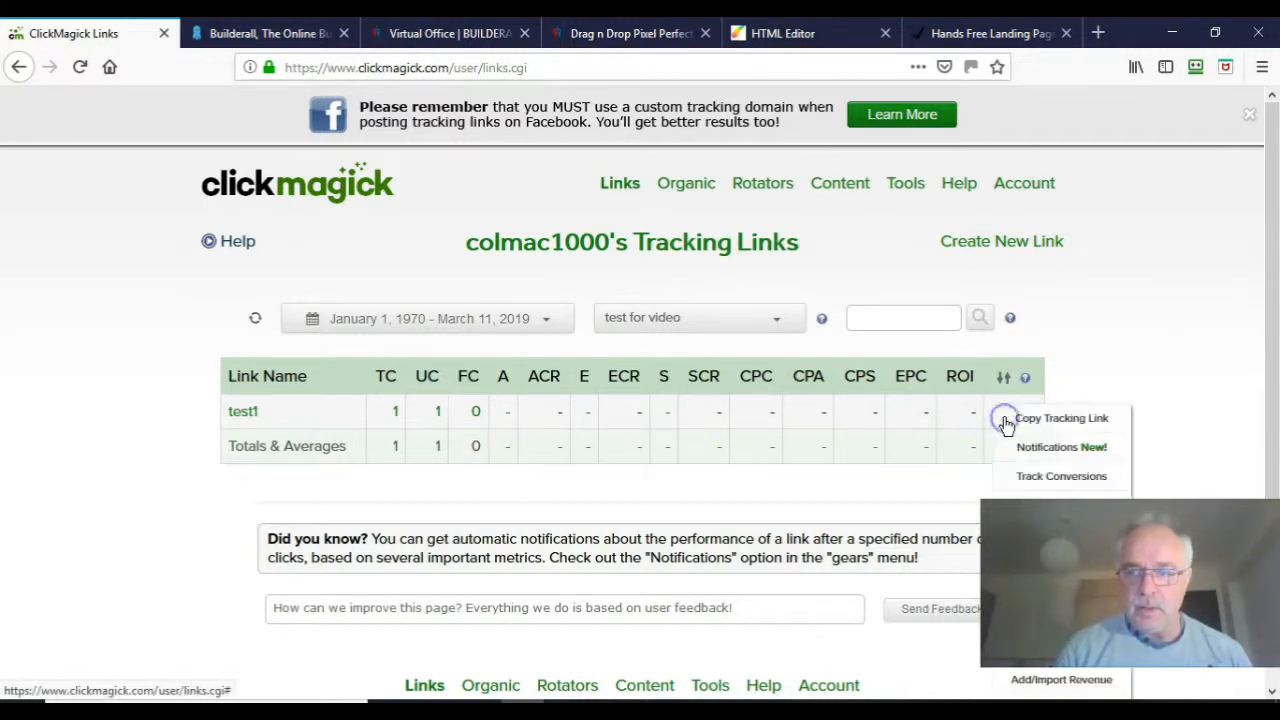
pyautogui.click(1033, 484)
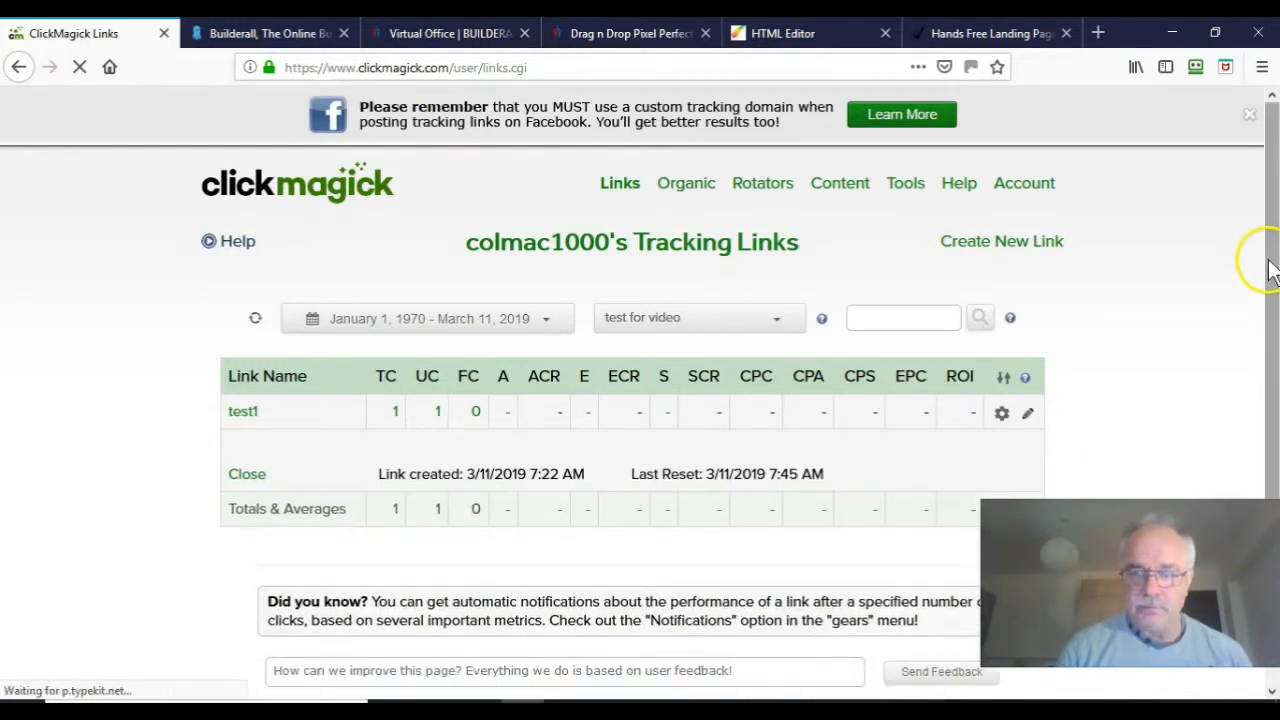
pyautogui.moveTo(1270, 268); pyautogui.dragTo(1270, 358)
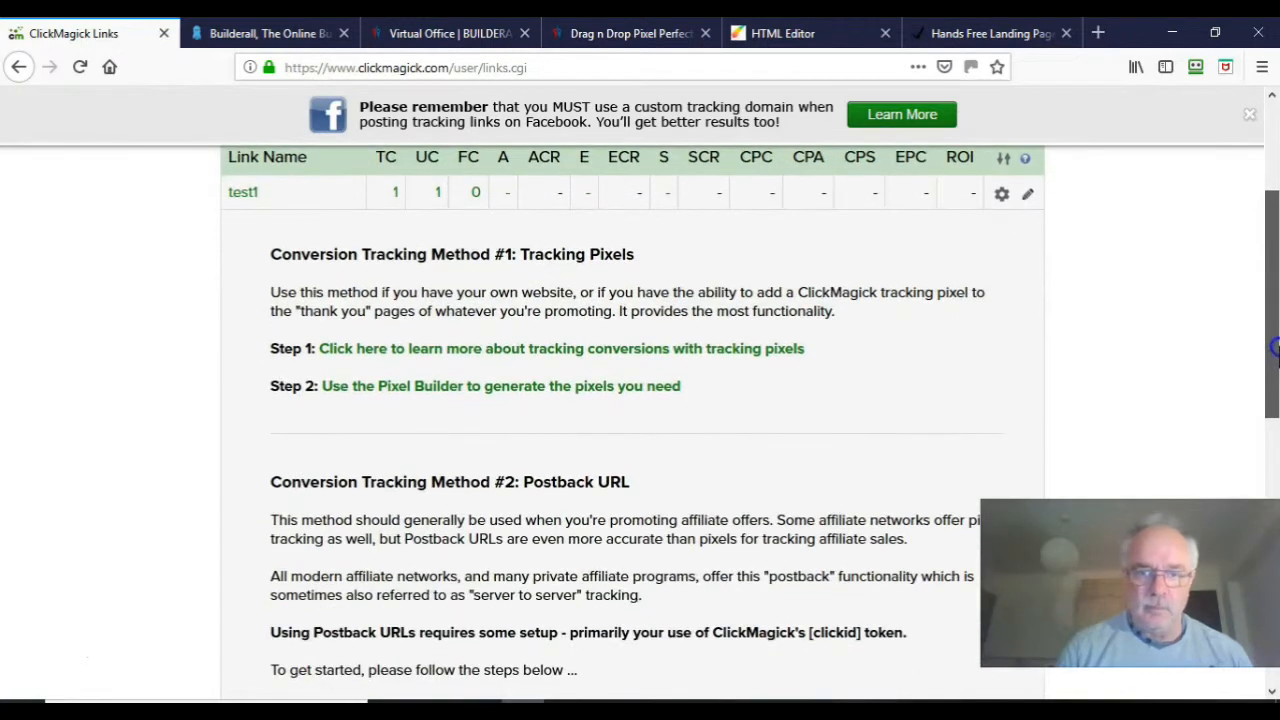
pyautogui.click(583, 388)
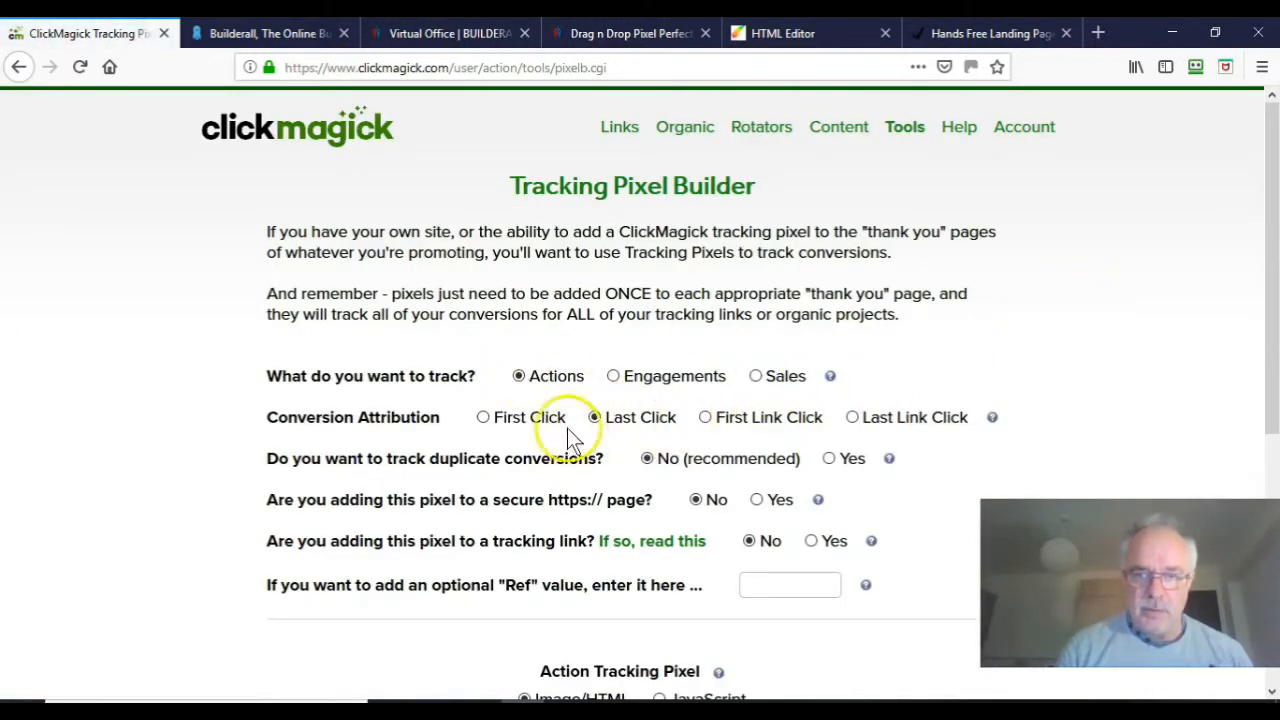
# Step: Select and copy the Image/HTML action tracking pixel code from the Pixel Builder
pyautogui.moveTo(1275, 356); pyautogui.dragTo(1276, 537)
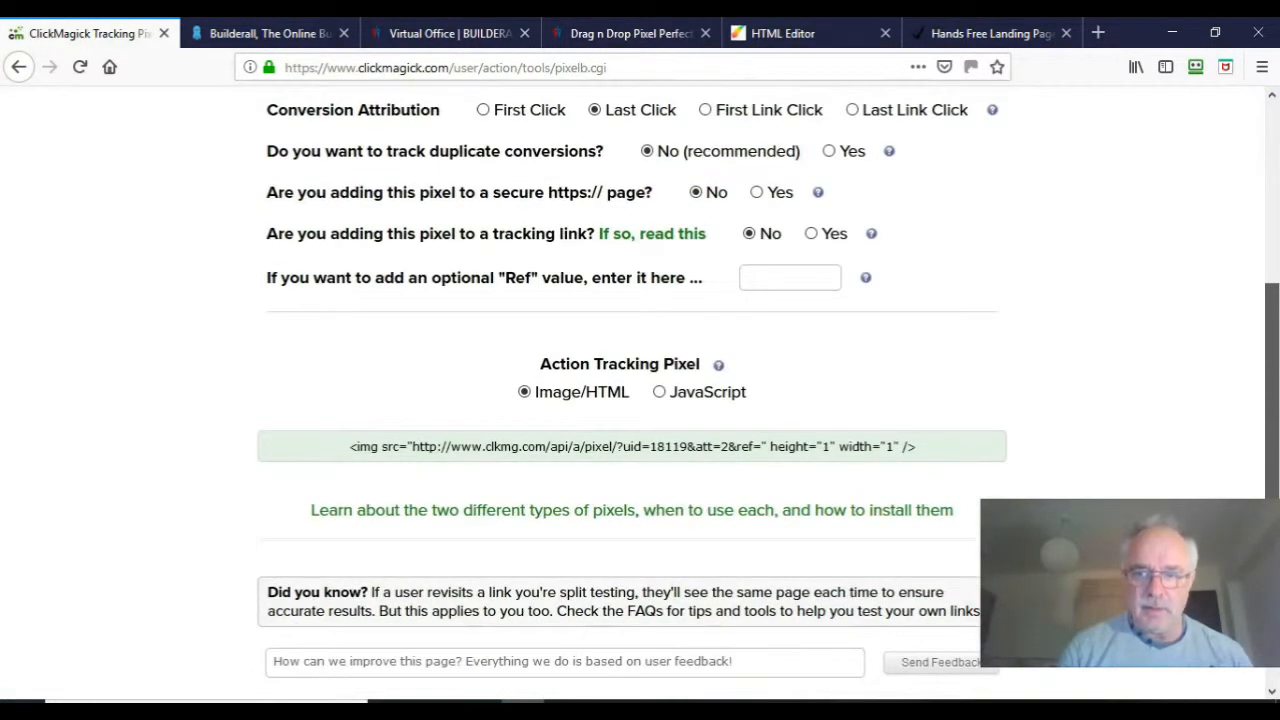
pyautogui.moveTo(916, 447); pyautogui.dragTo(344, 456)
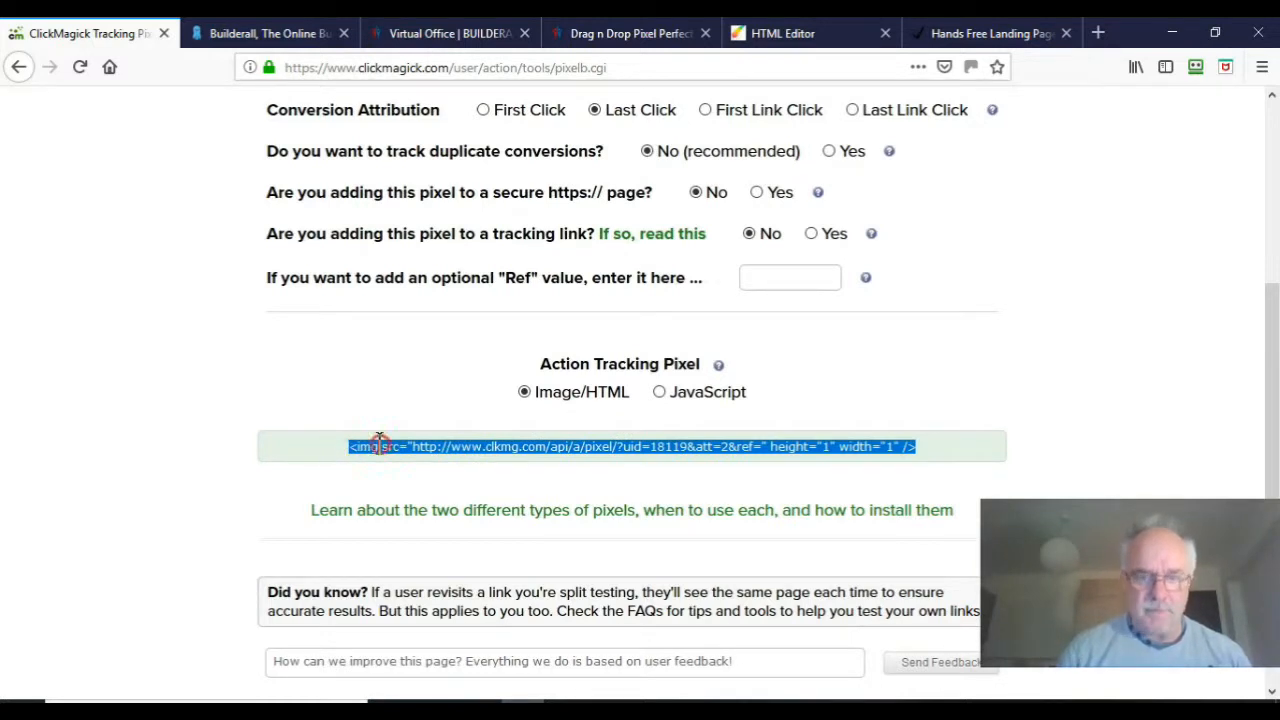
pyautogui.rightClick(380, 446)
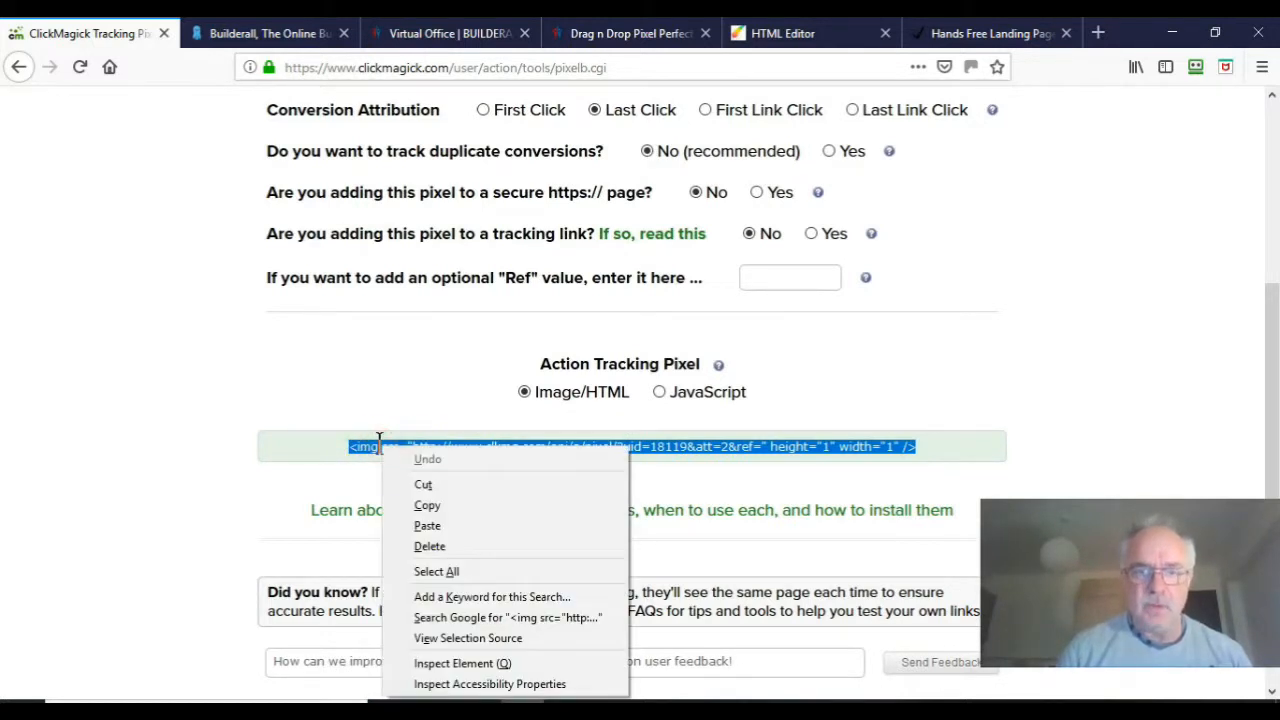
pyautogui.click(428, 505)
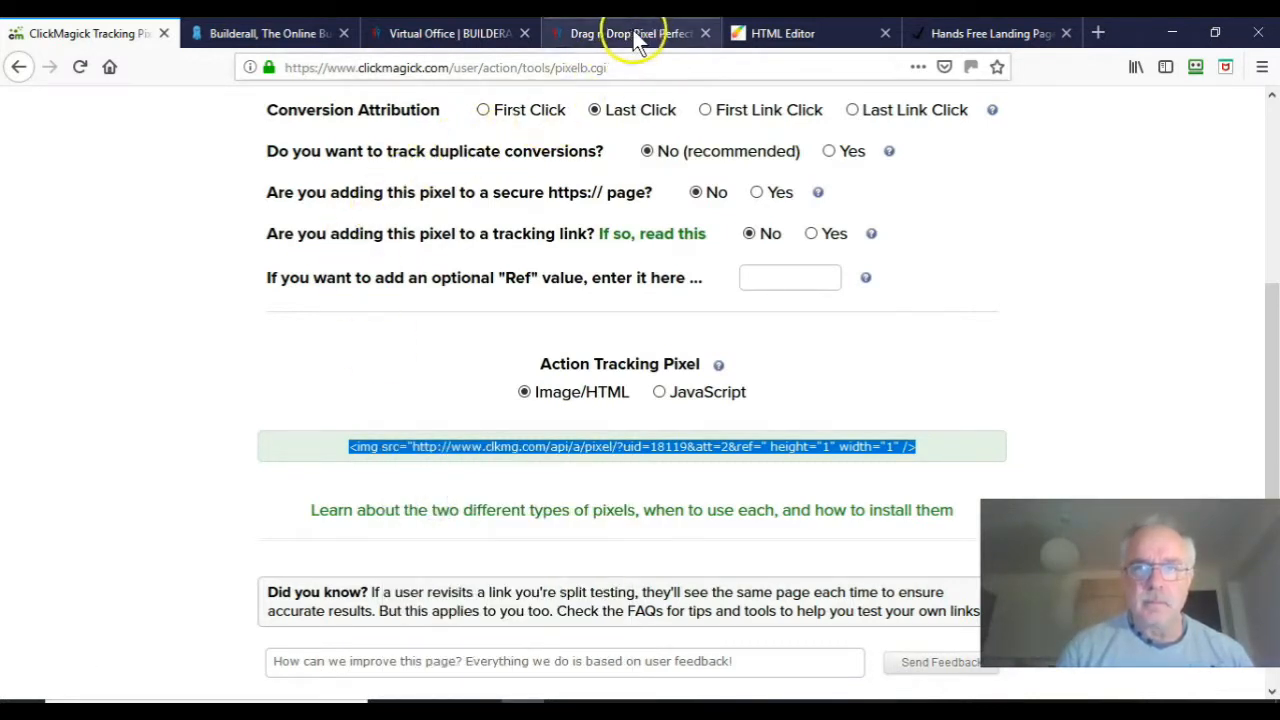
pyautogui.click(745, 40)
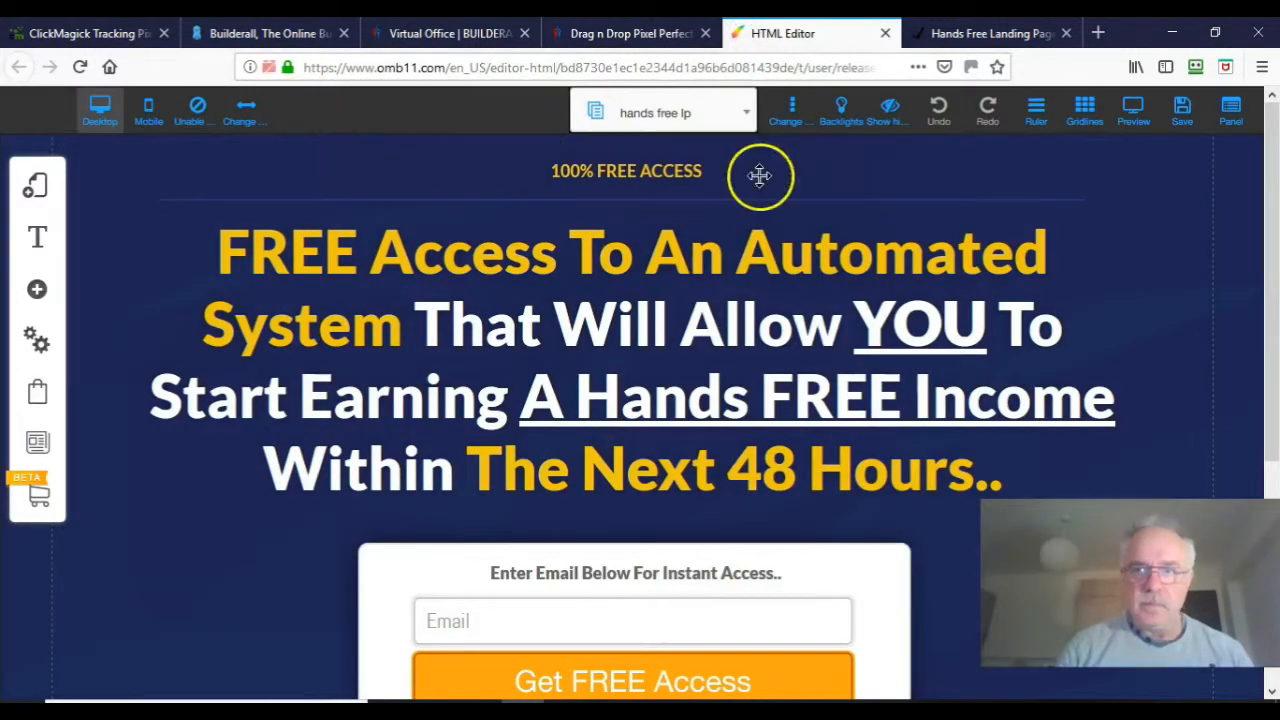
# Step: Open the settings of the Thanks-handsfree page in the Hands Free Landing Page layout
pyautogui.click(748, 117)
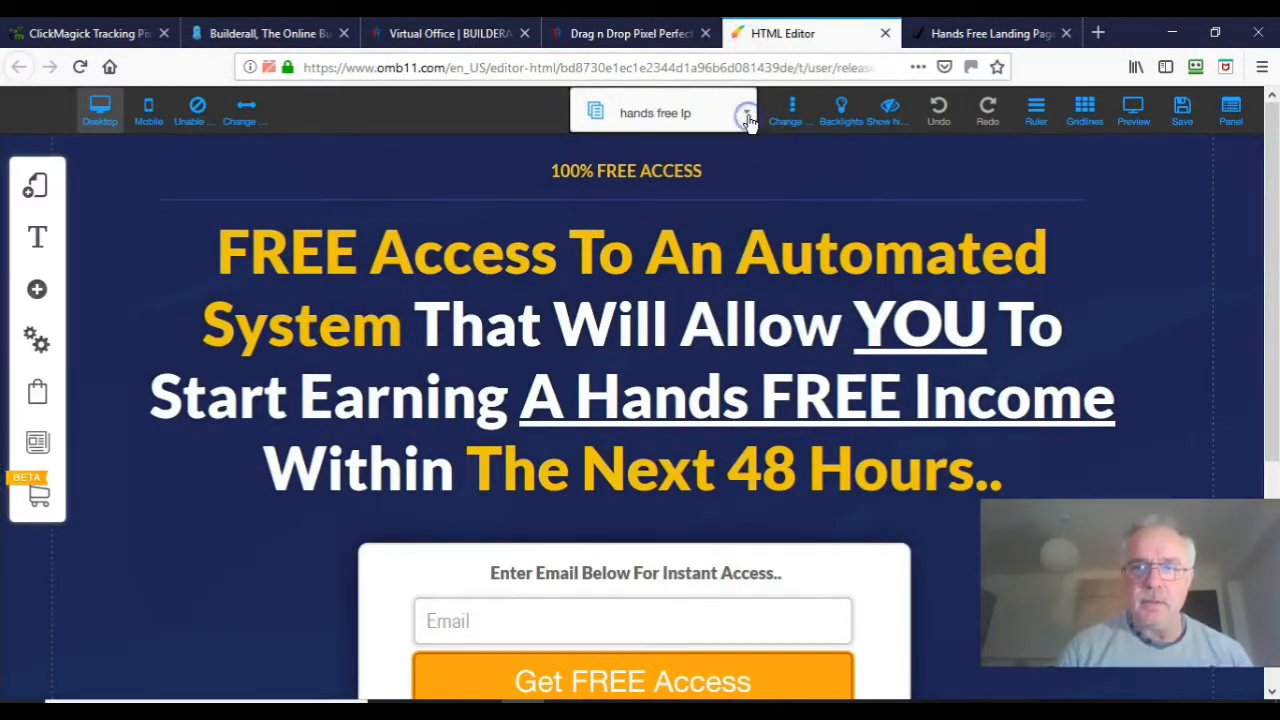
pyautogui.moveTo(751, 266); pyautogui.dragTo(750, 325)
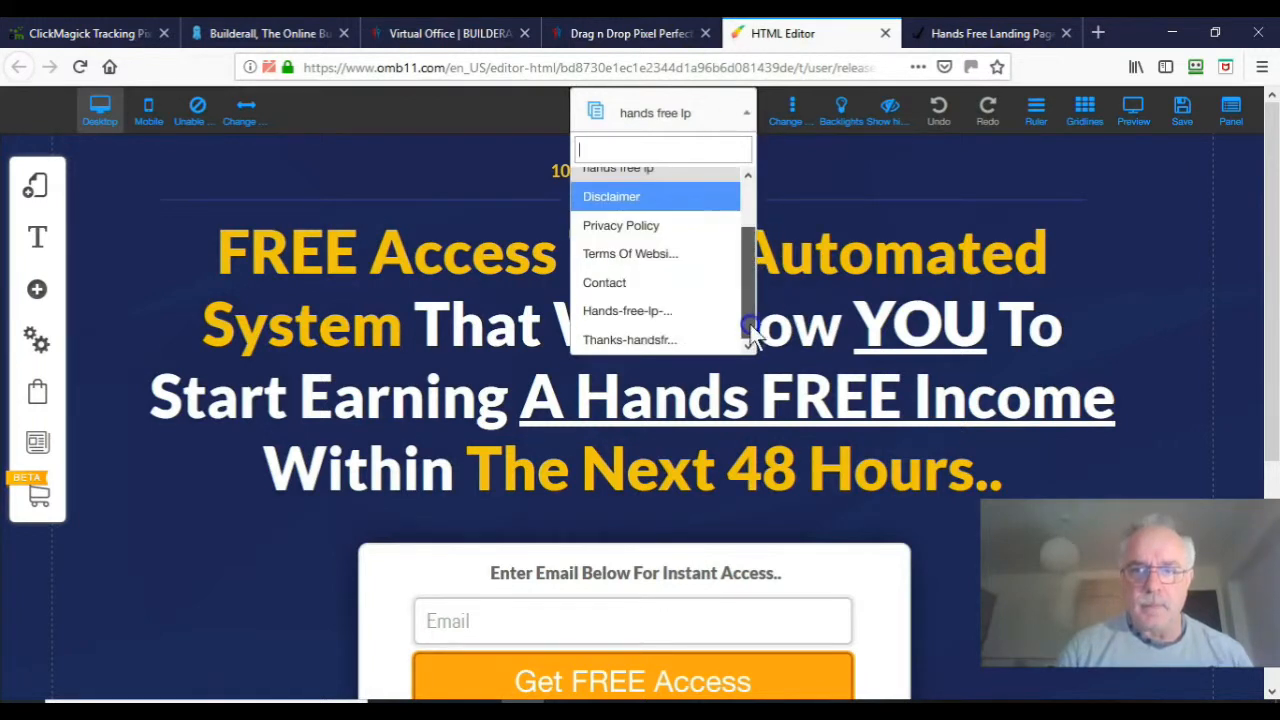
pyautogui.click(660, 339)
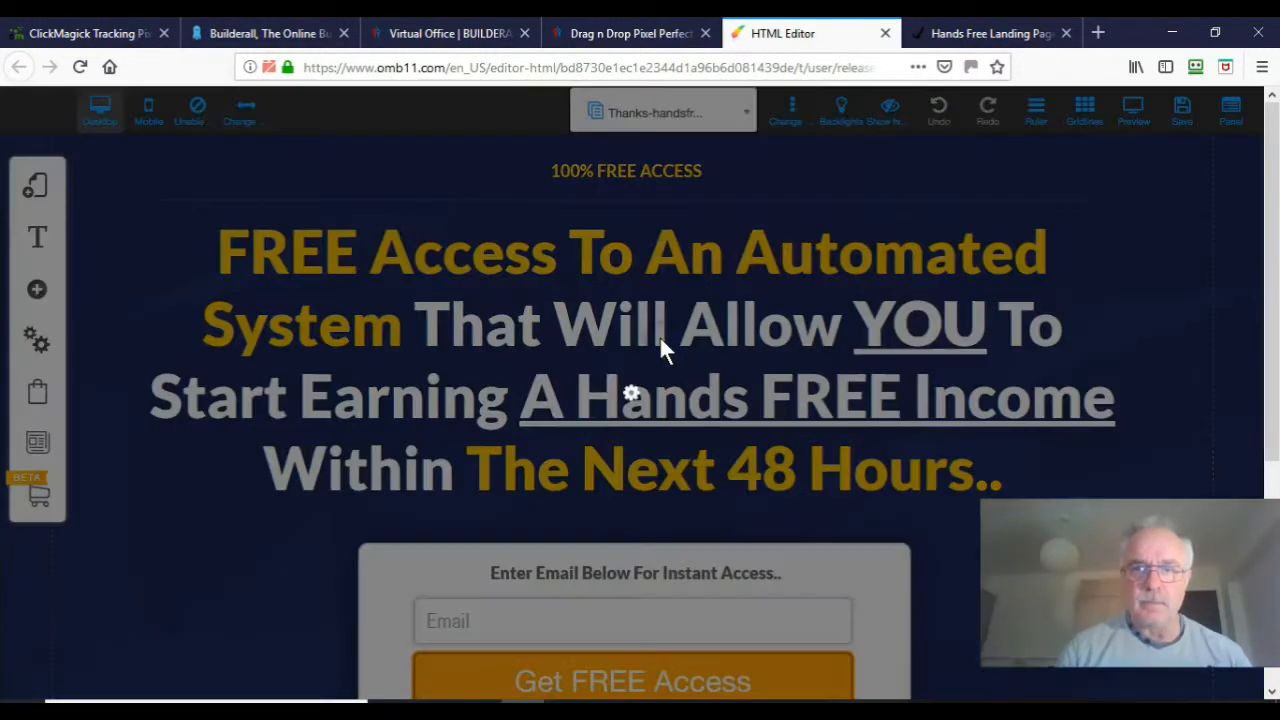
pyautogui.click(40, 188)
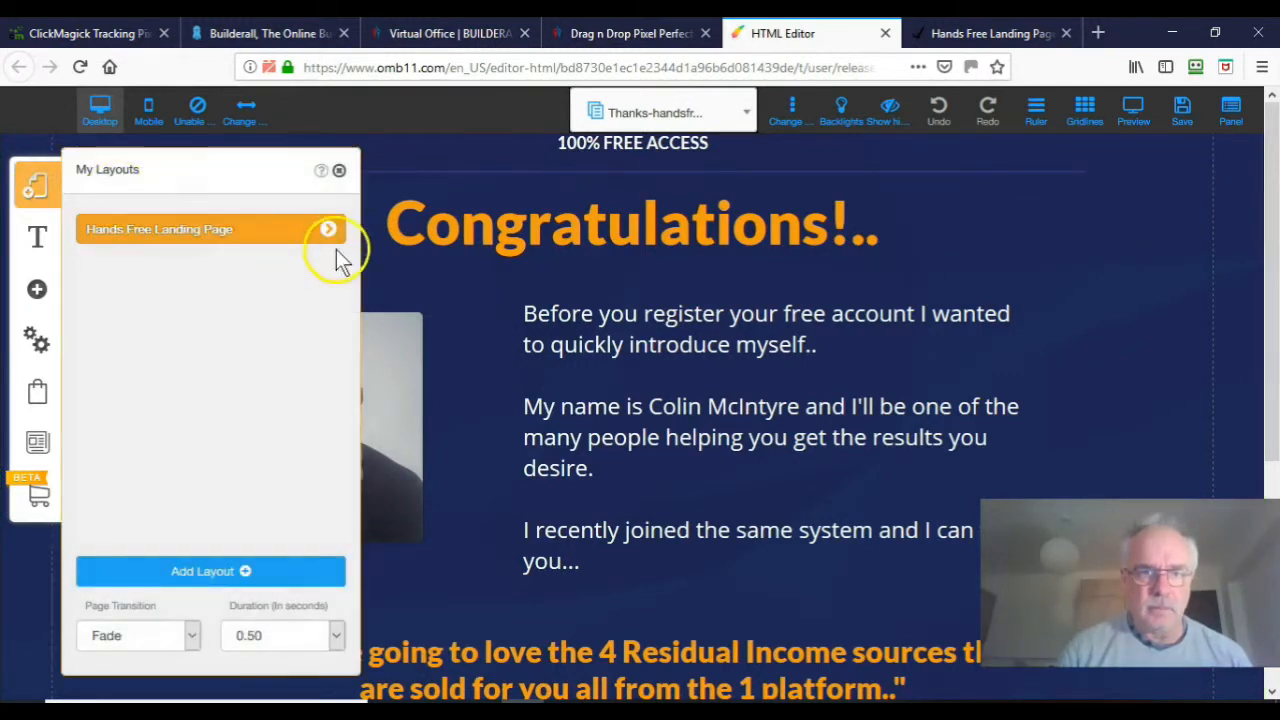
pyautogui.click(328, 229)
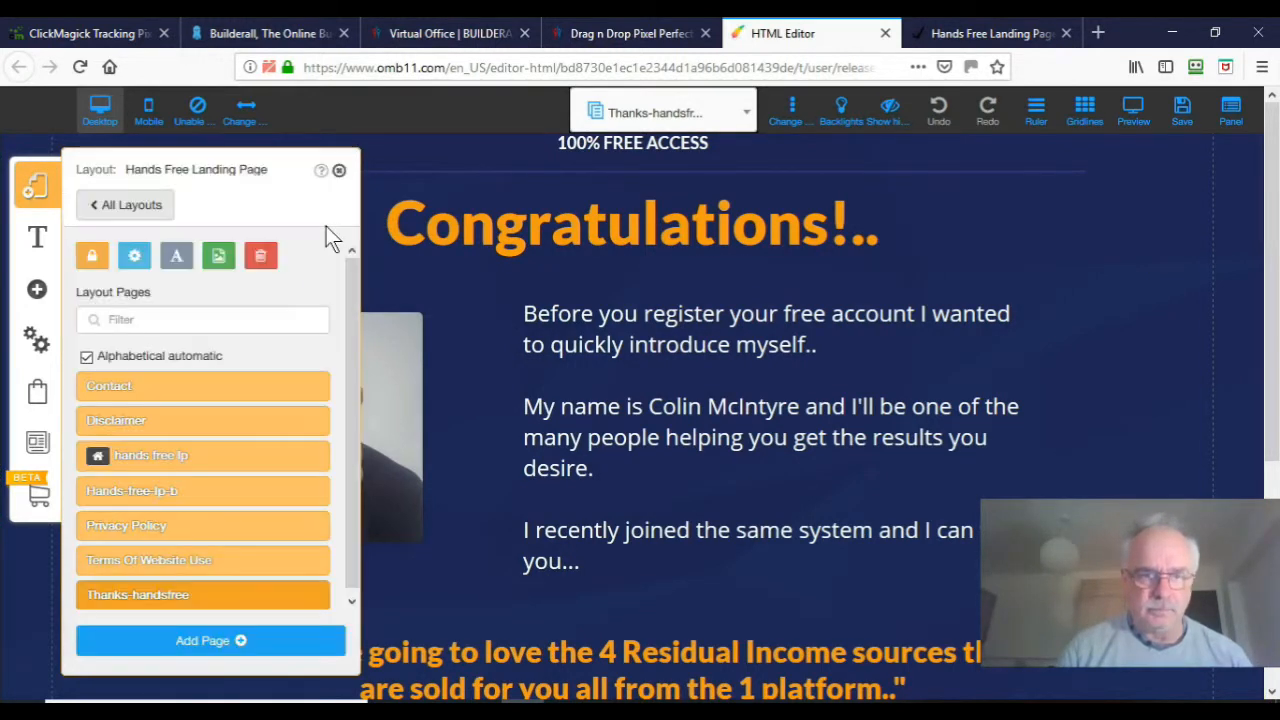
pyautogui.scroll(-1, 357, 475)
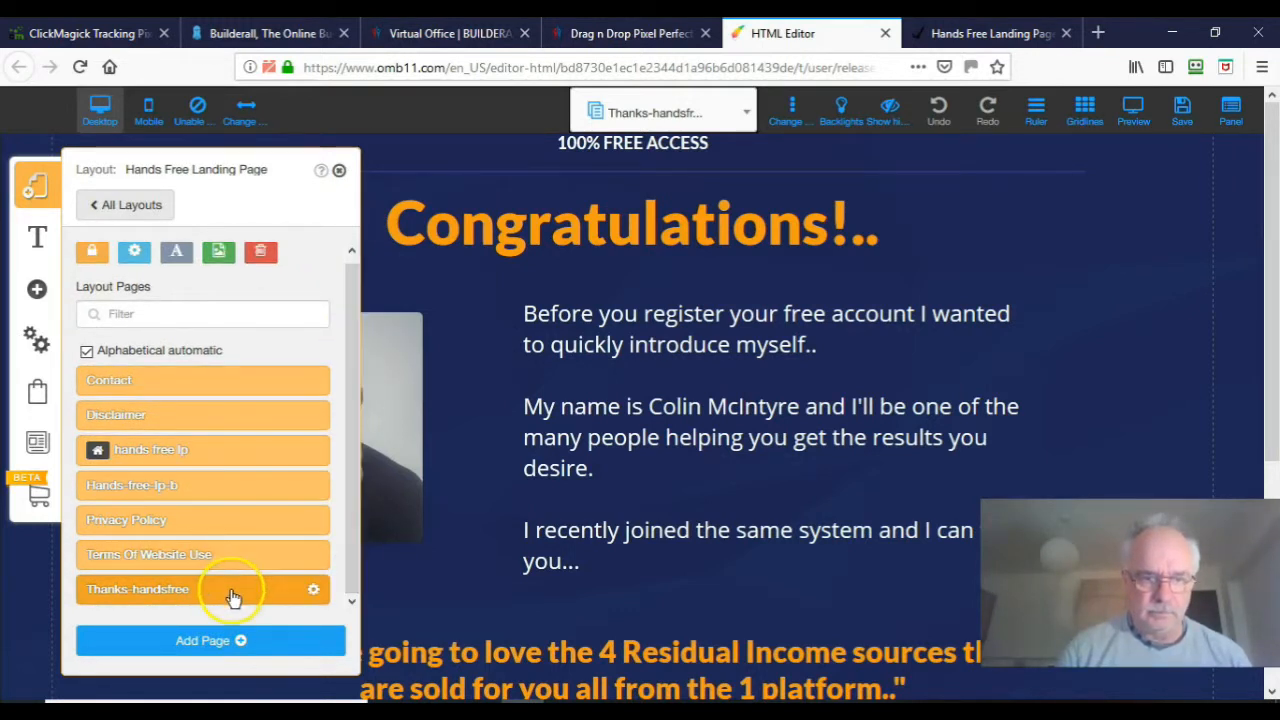
pyautogui.click(313, 591)
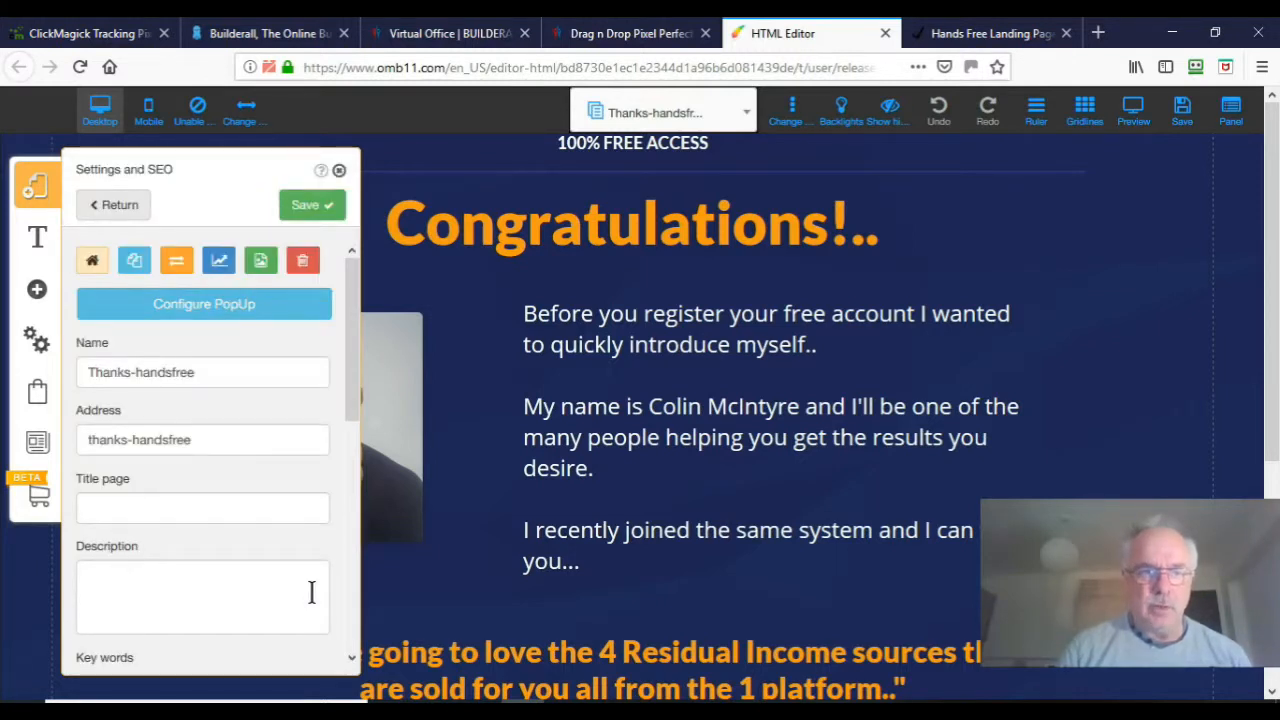
# Step: Paste the pixel code into Page Head Scripts and save the page settings
pyautogui.moveTo(354, 363); pyautogui.dragTo(344, 600)
pyautogui.click(119, 461)
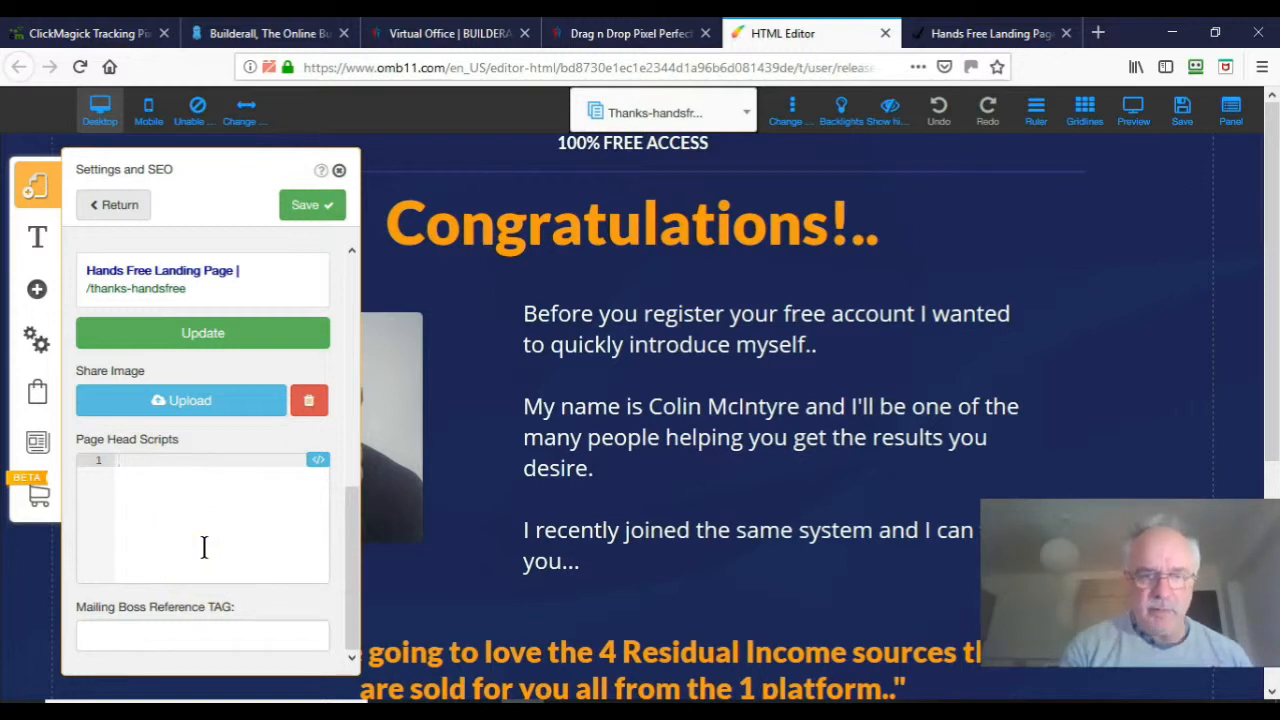
pyautogui.hotkey('ctrl', 'v')
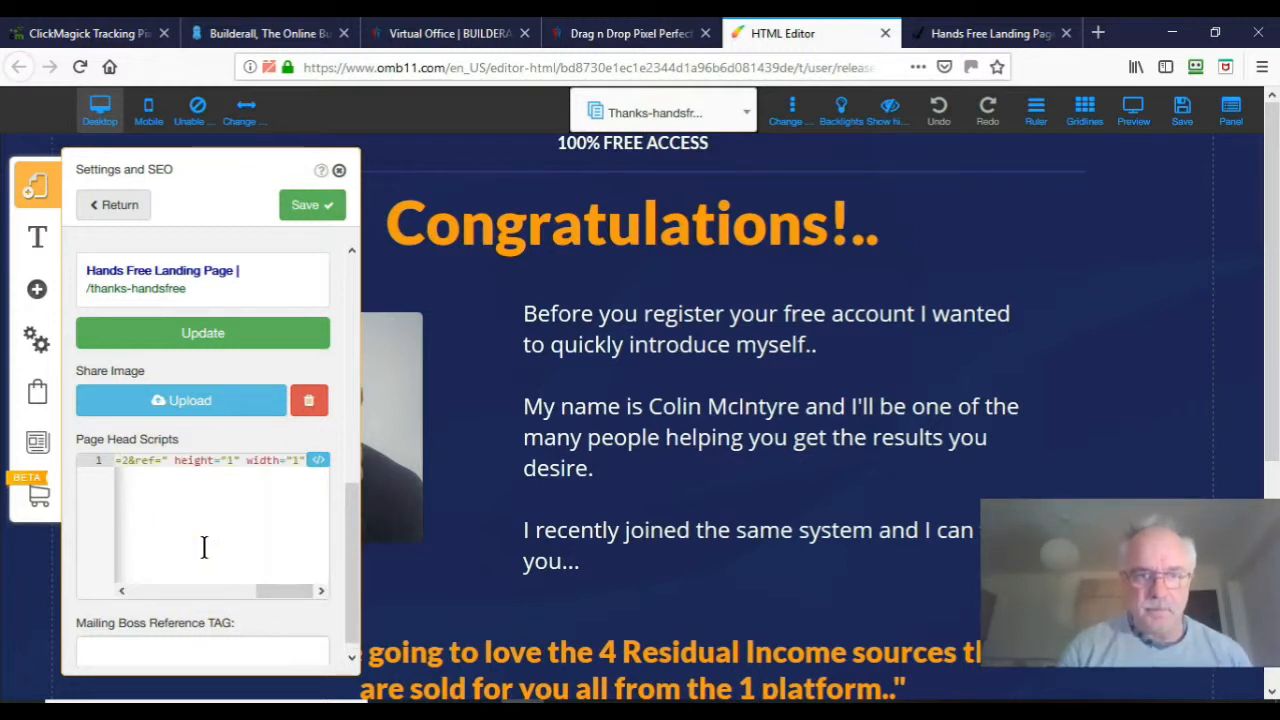
pyautogui.click(336, 468)
pyautogui.click(306, 210)
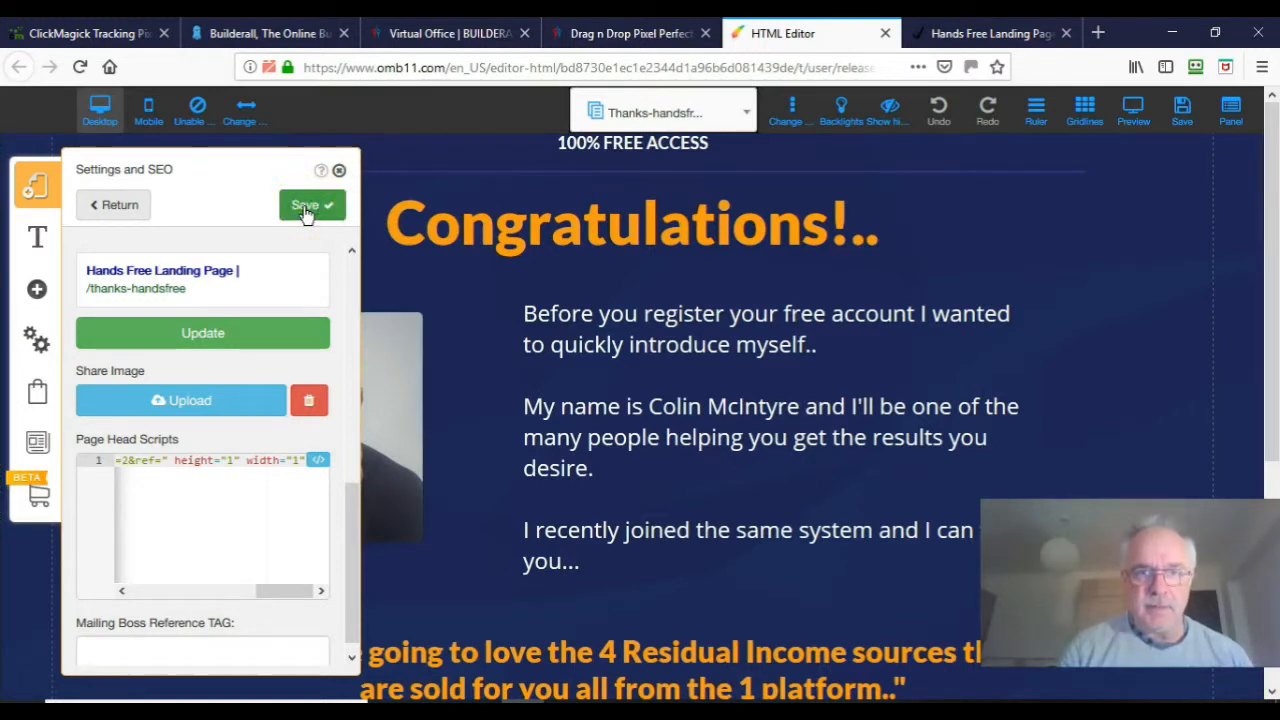
pyautogui.click(1184, 112)
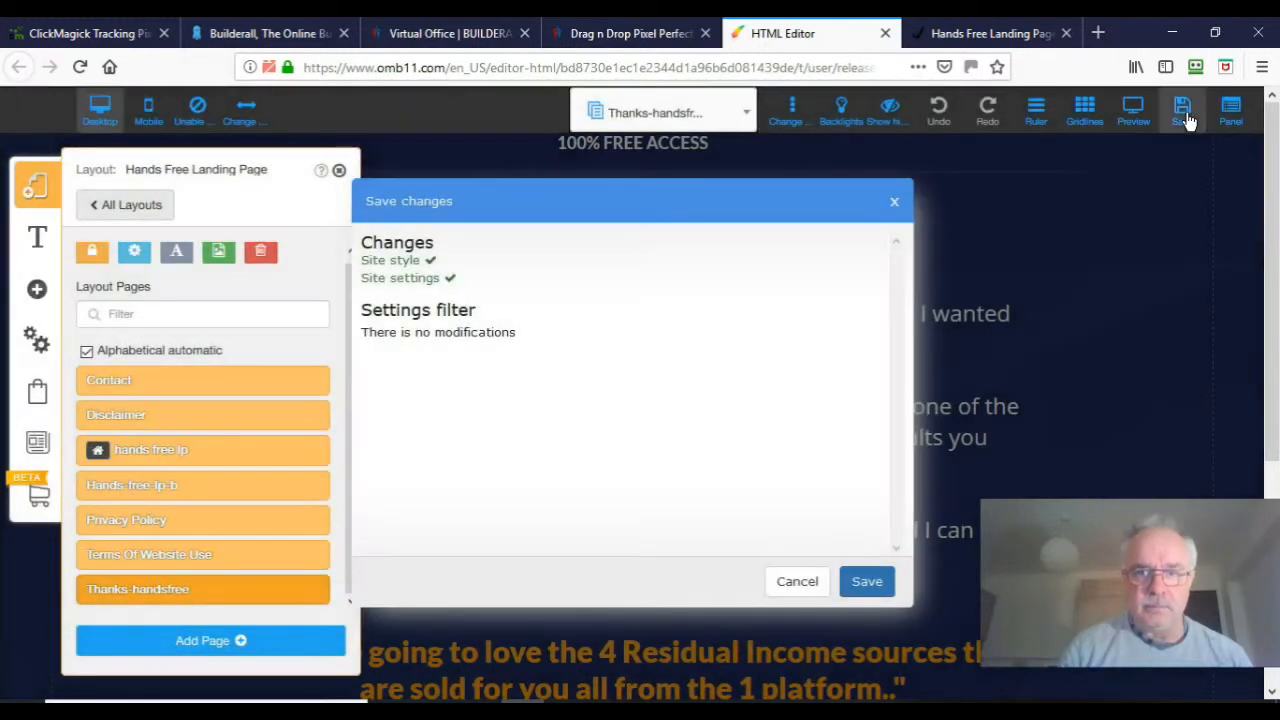
# Step: Confirm saving the site changes and dismiss the success alert
pyautogui.click(867, 580)
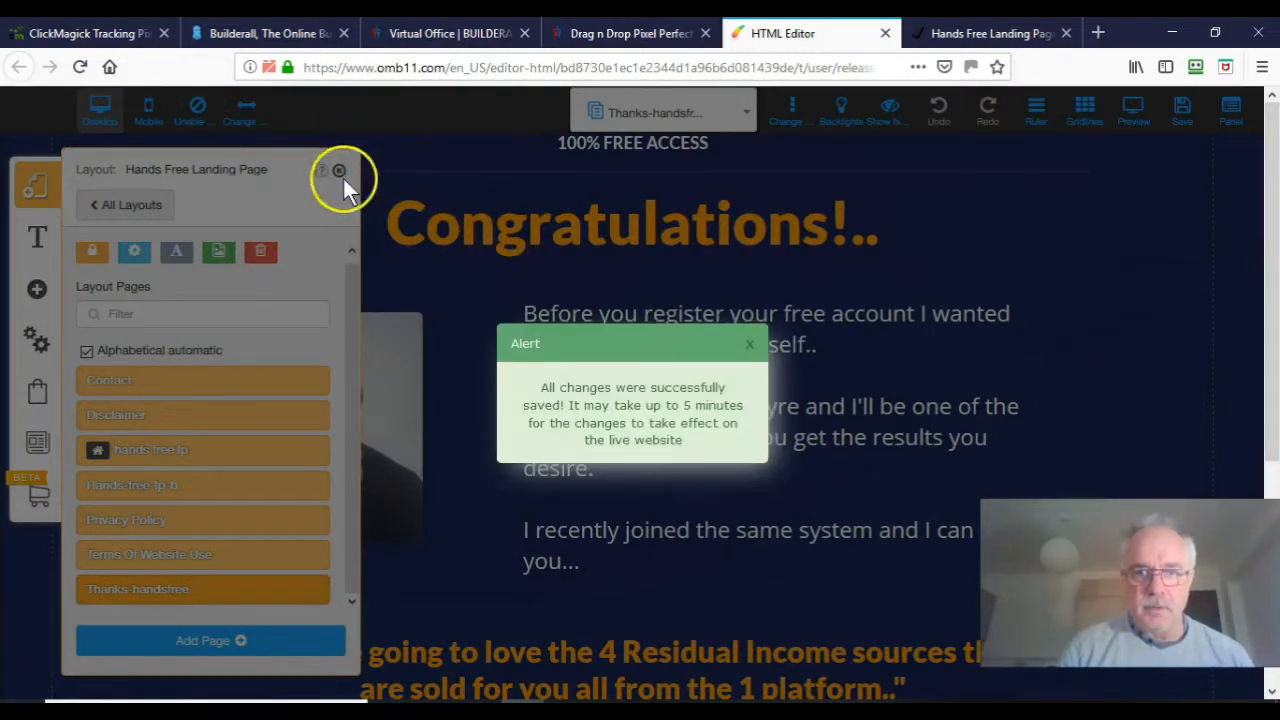
pyautogui.click(751, 344)
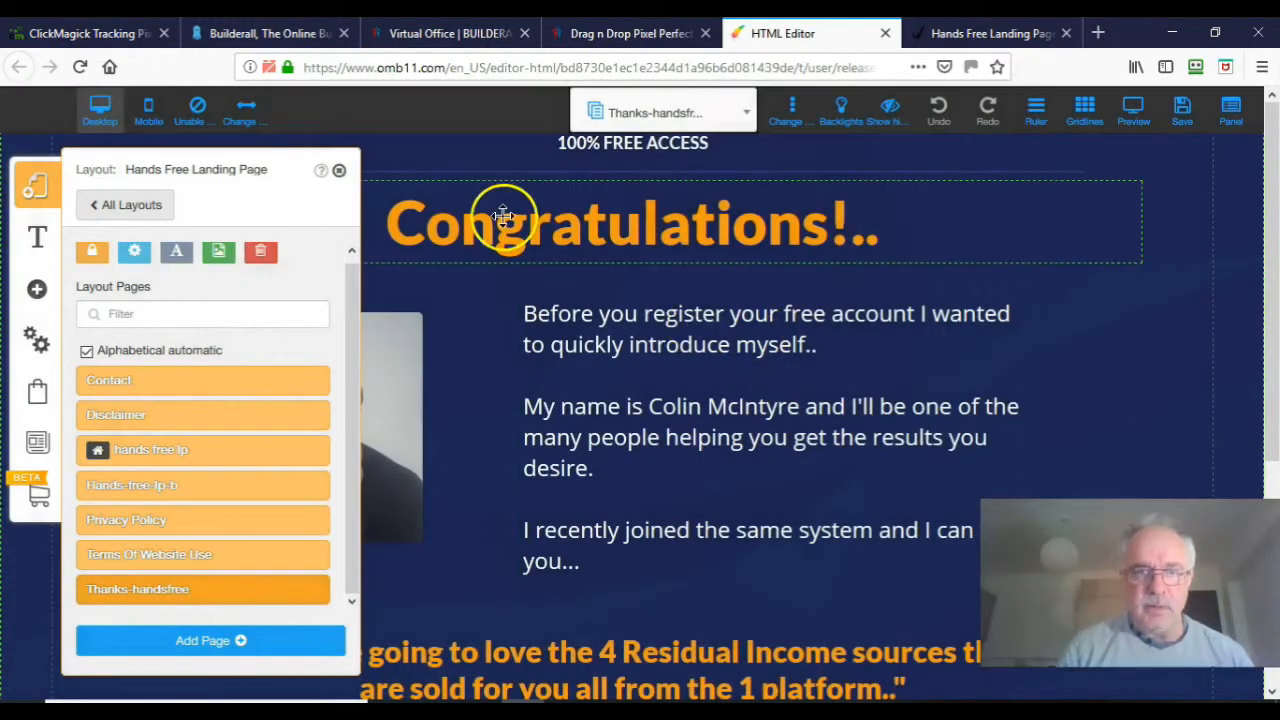
pyautogui.click(92, 35)
# Step: Wipe your own tracking cookies and click data with the Testing Tool's Clear My Stuff
pyautogui.moveTo(1275, 360); pyautogui.dragTo(1243, 129)
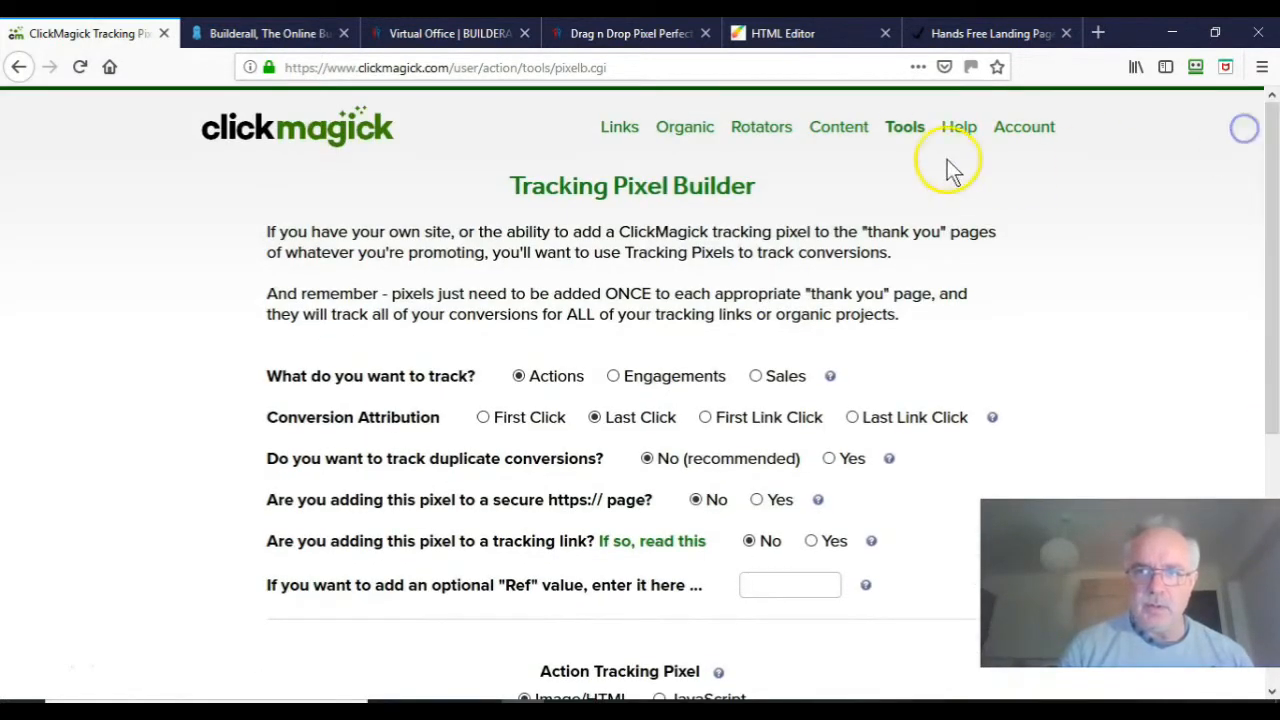
pyautogui.click(905, 130)
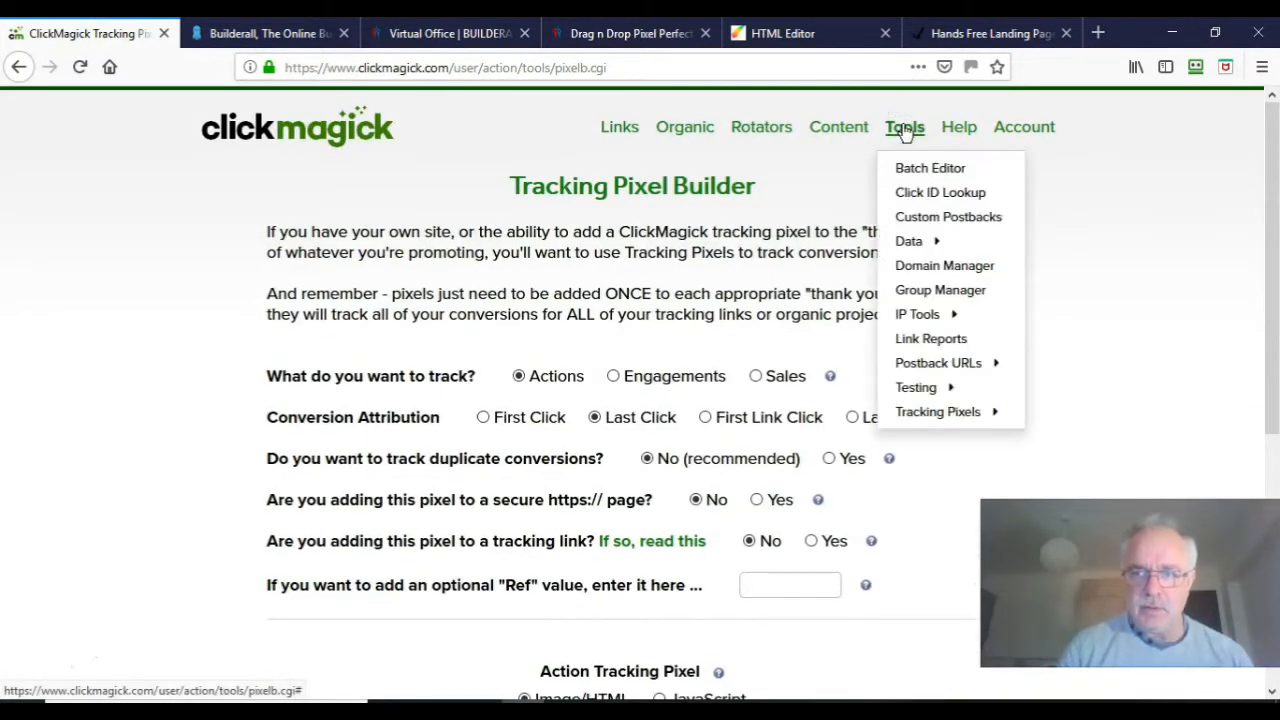
pyautogui.moveTo(926, 390)
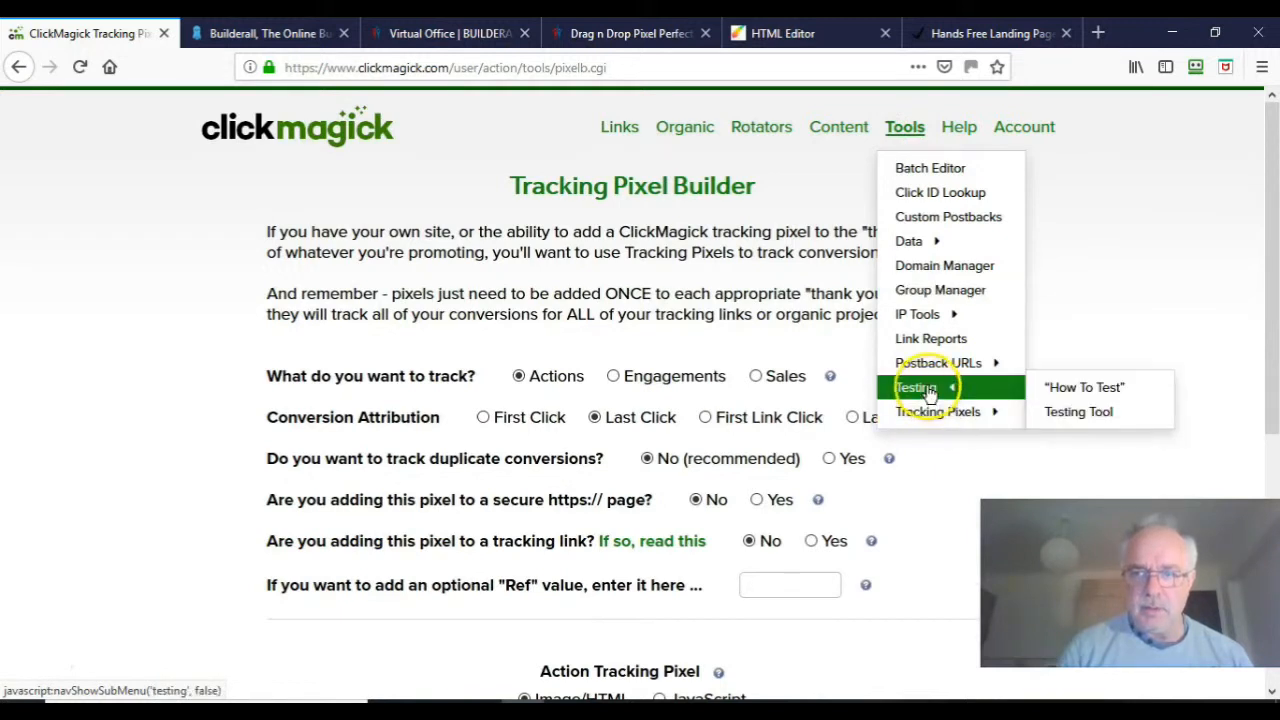
pyautogui.click(1100, 414)
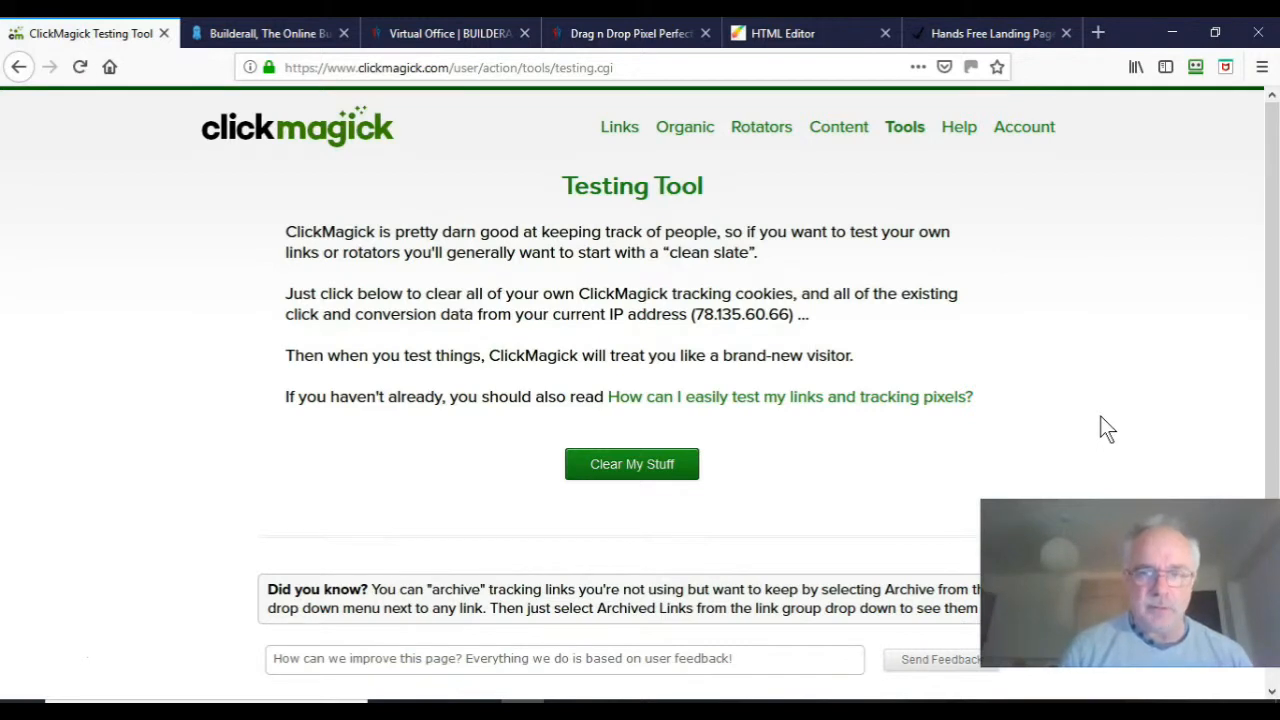
pyautogui.click(648, 472)
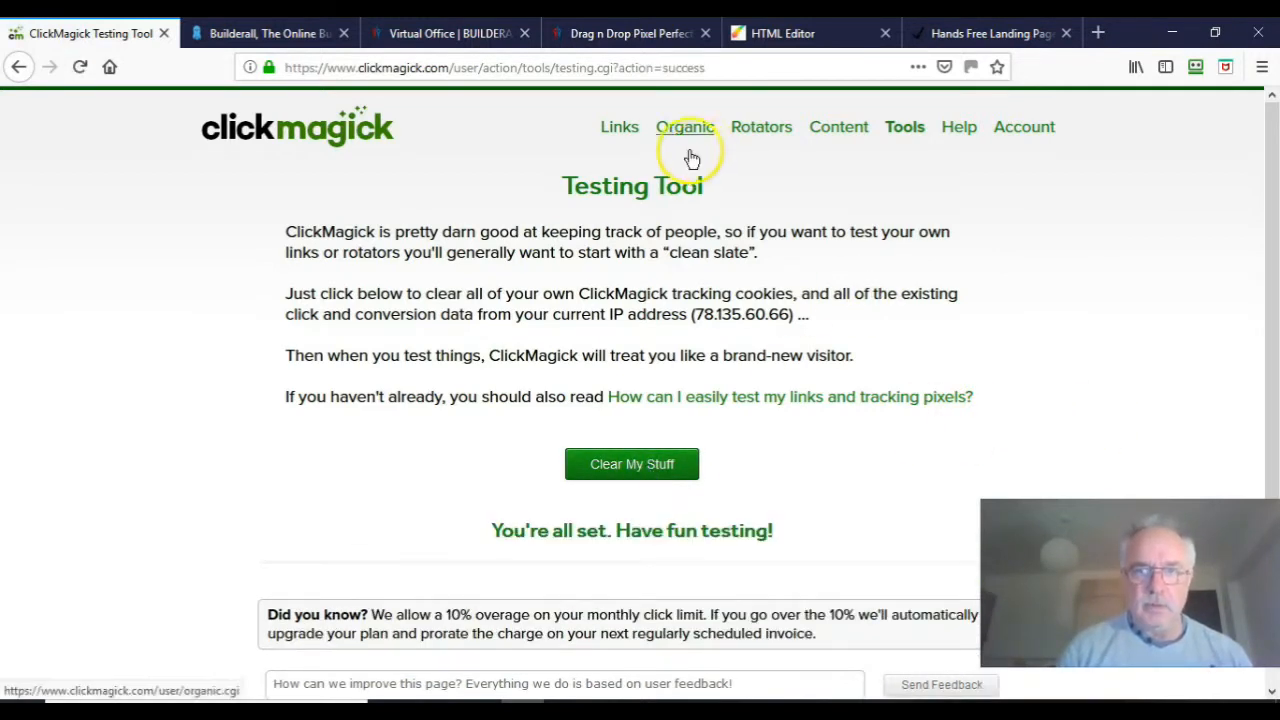
pyautogui.click(620, 128)
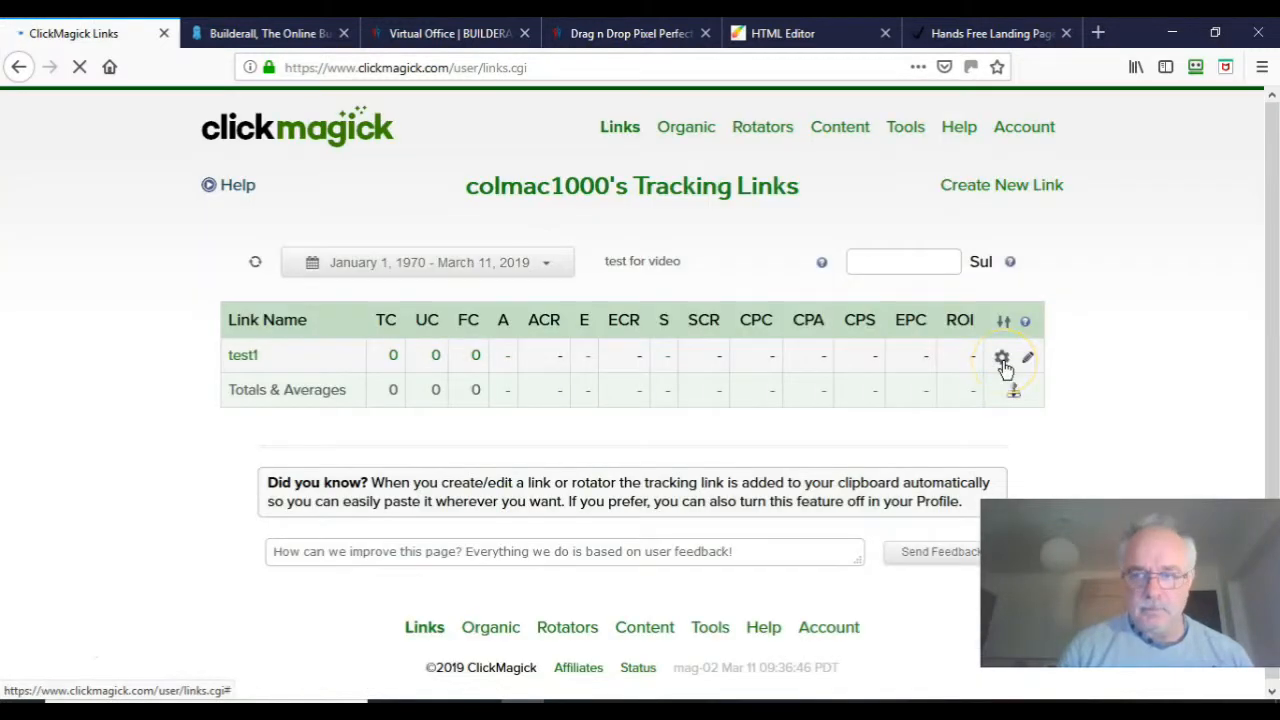
pyautogui.click(1003, 360)
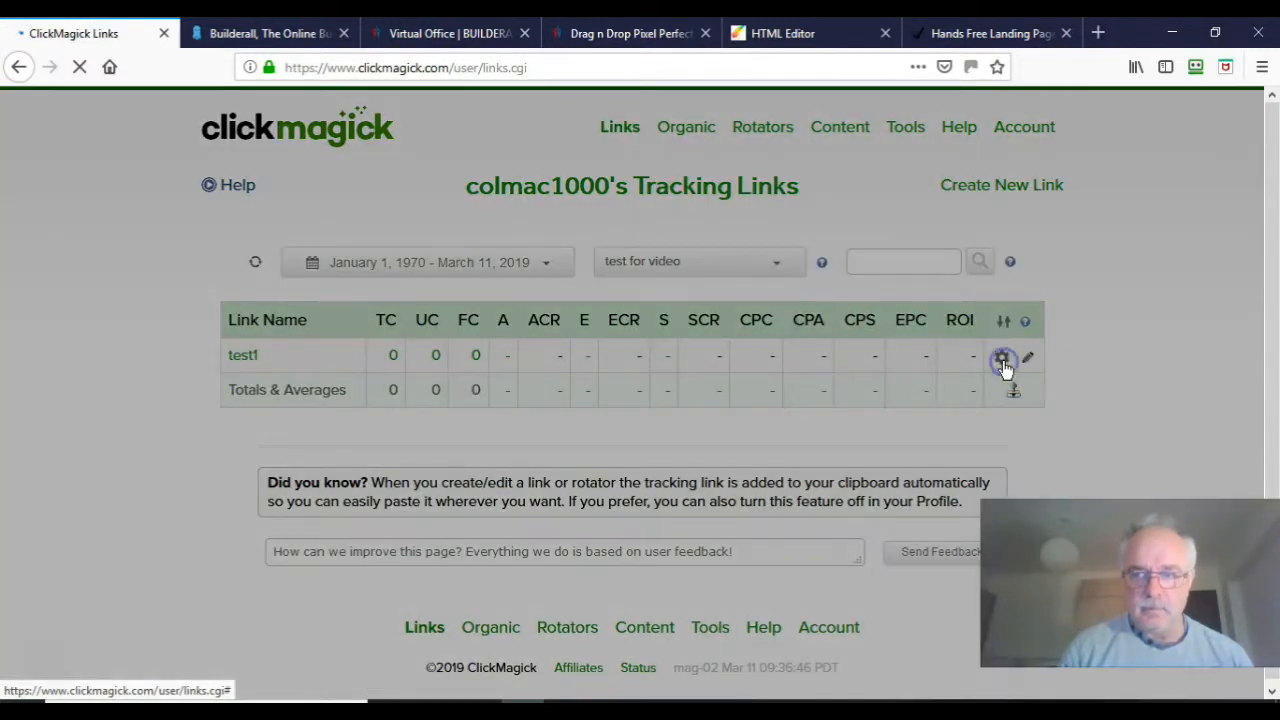
# Step: Copy test1's tracking link from its gear menu
pyautogui.click(1003, 418)
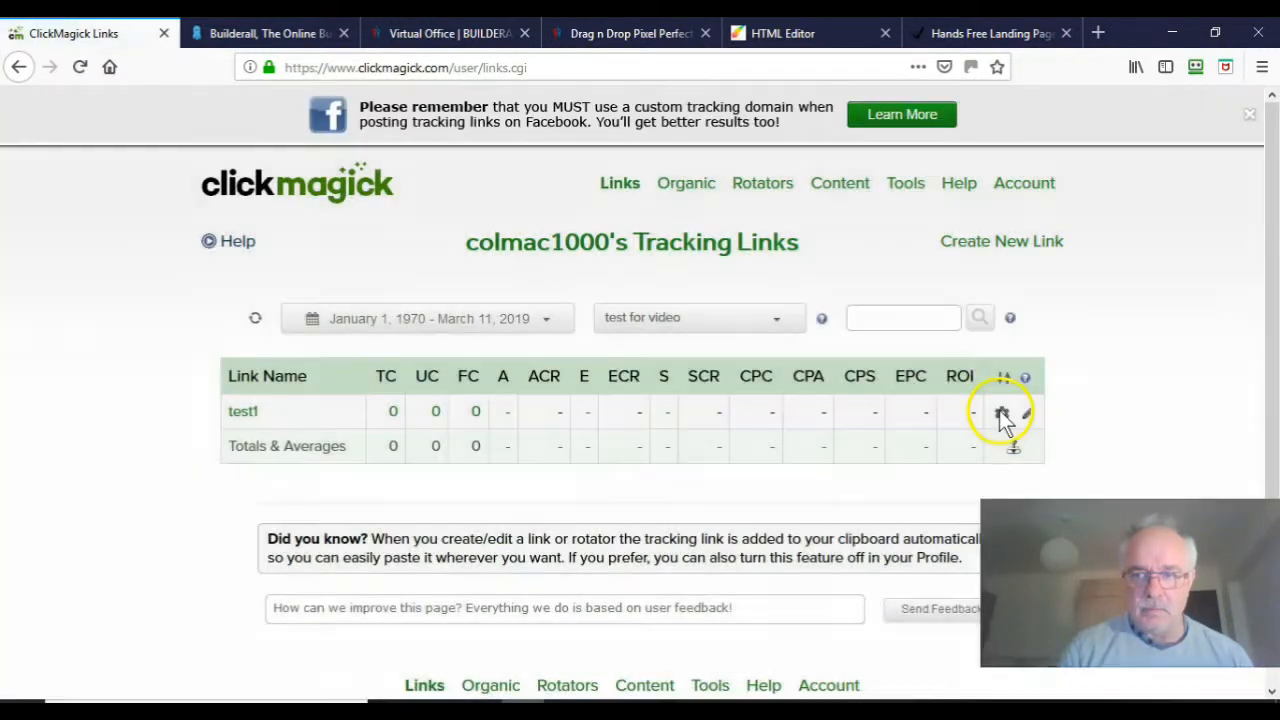
pyautogui.click(1001, 414)
pyautogui.click(1038, 420)
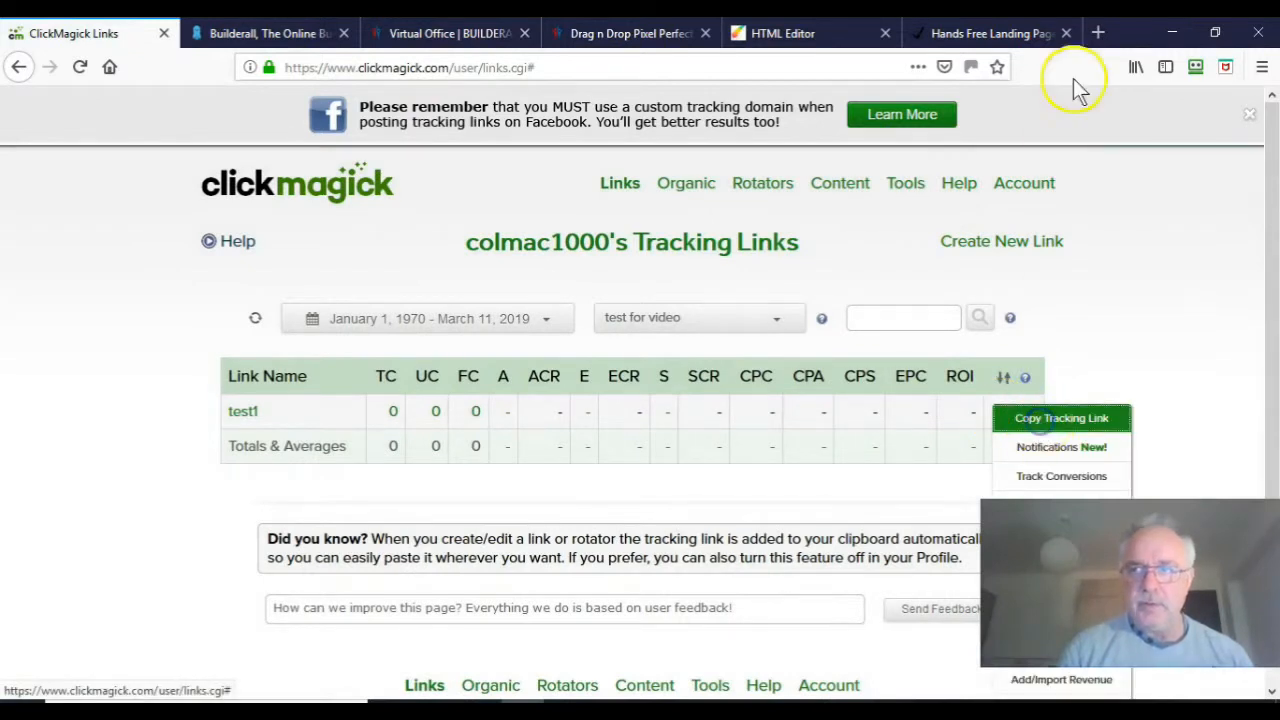
pyautogui.click(1034, 34)
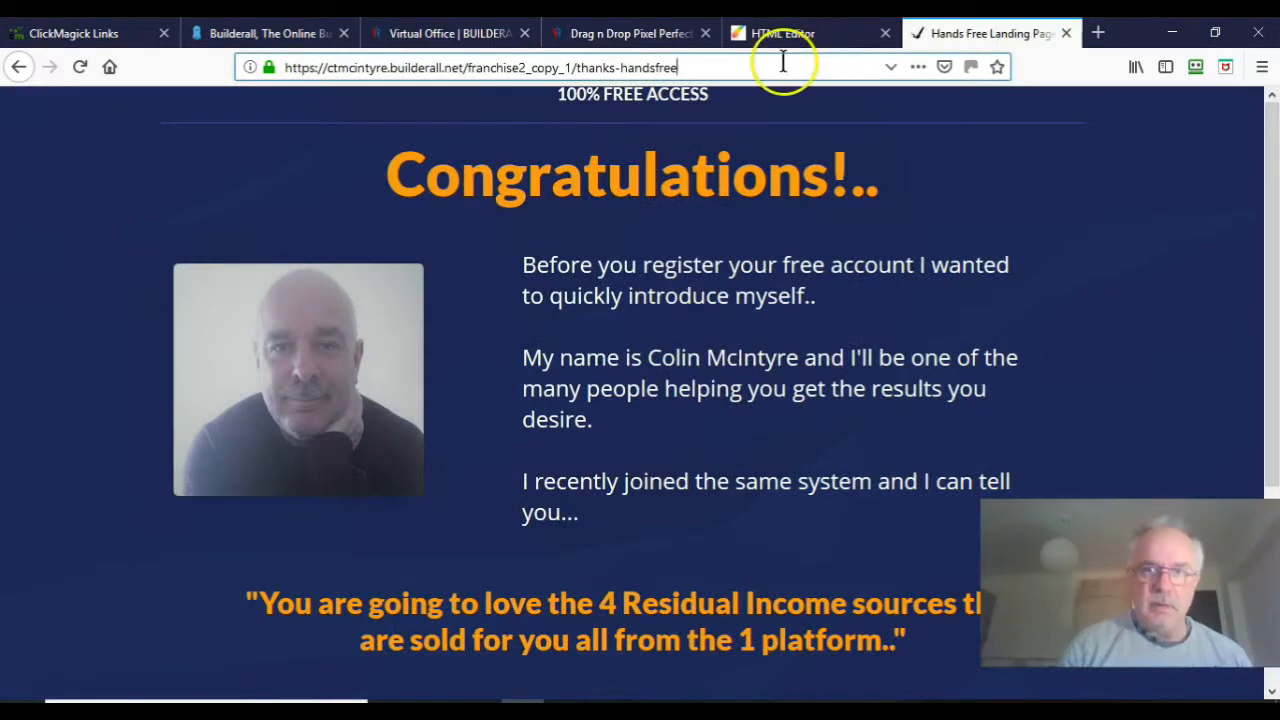
# Step: Visit the test1 tracking link and opt in with a saved test e-mail address
pyautogui.click(330, 67)
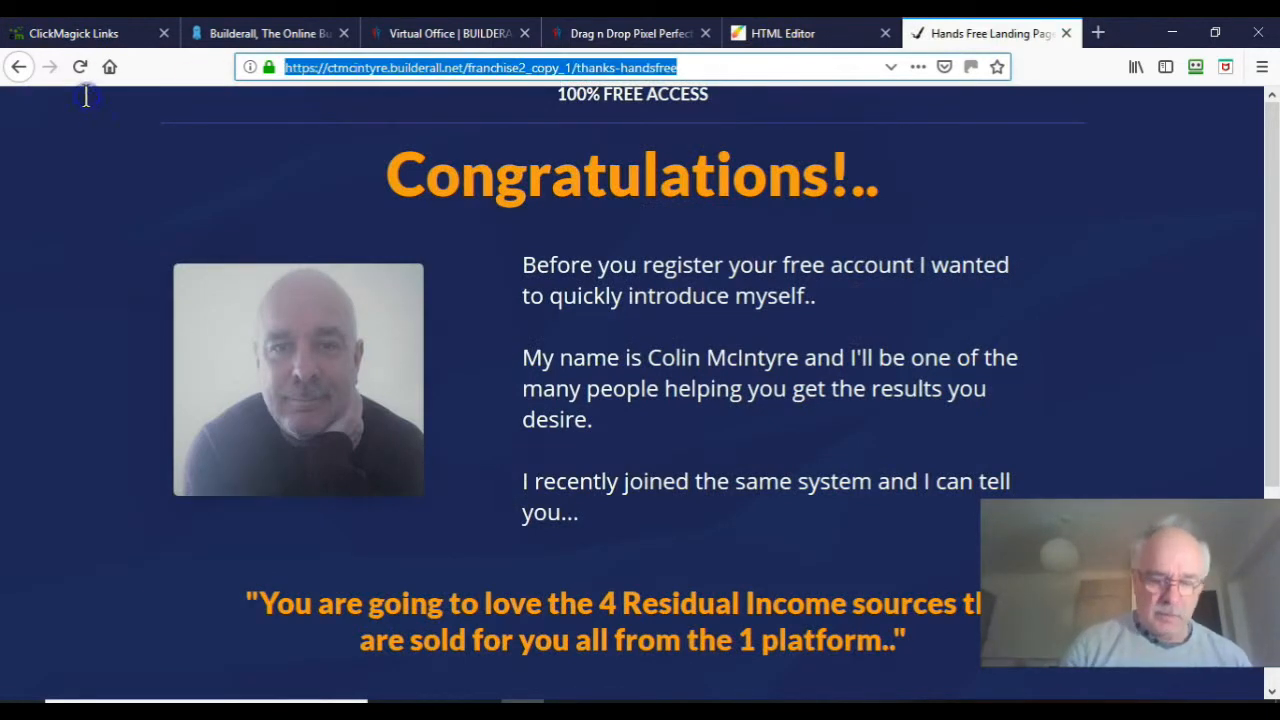
pyautogui.hotkey('ctrl', 'v')
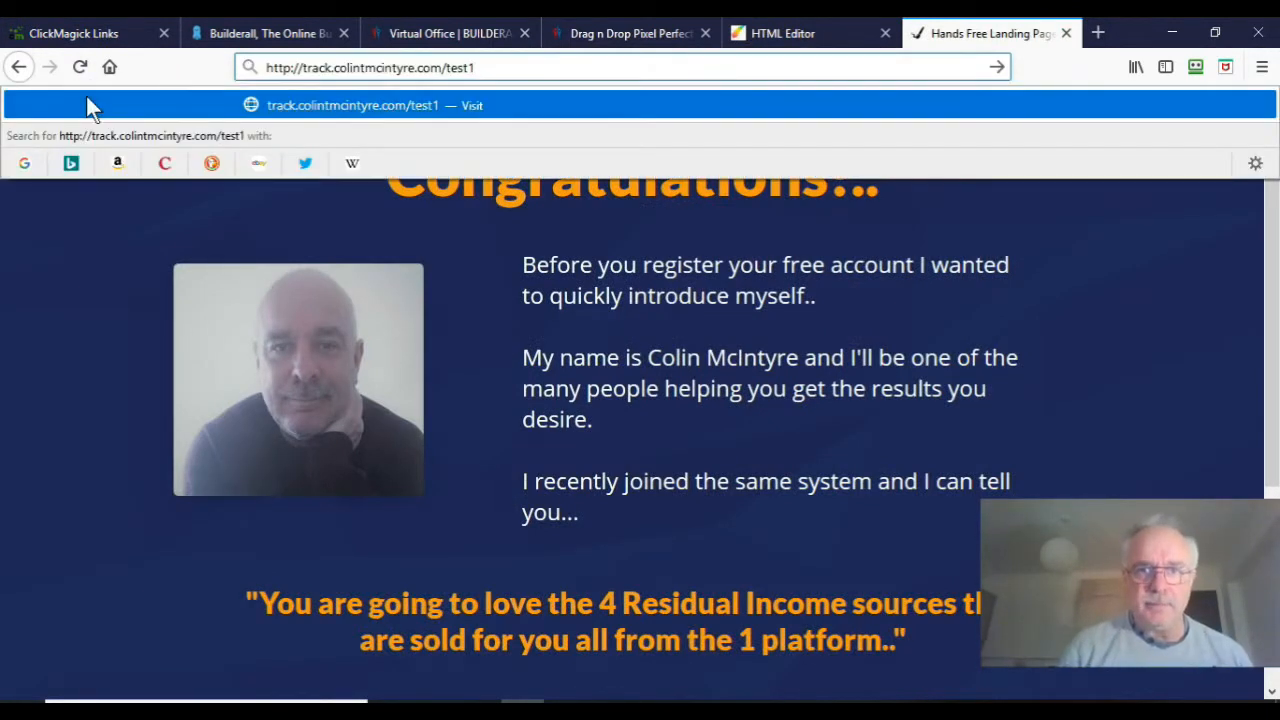
pyautogui.press('Return')
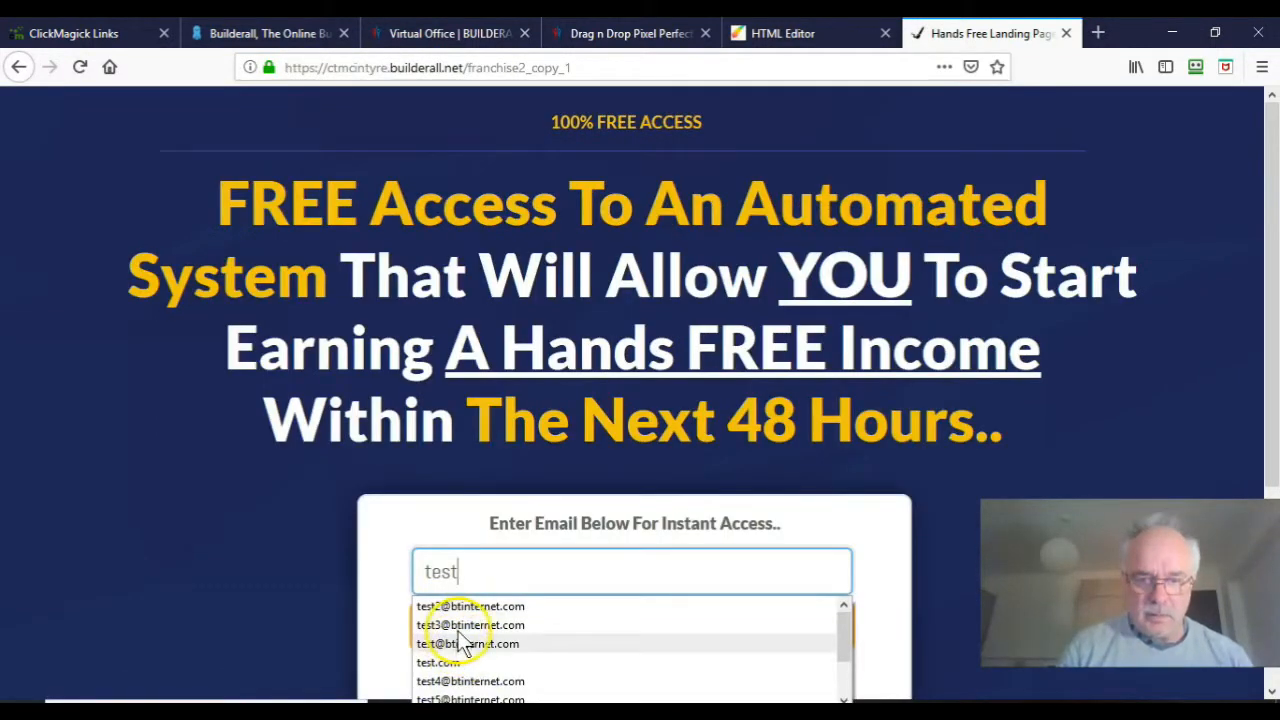
pyautogui.click(455, 682)
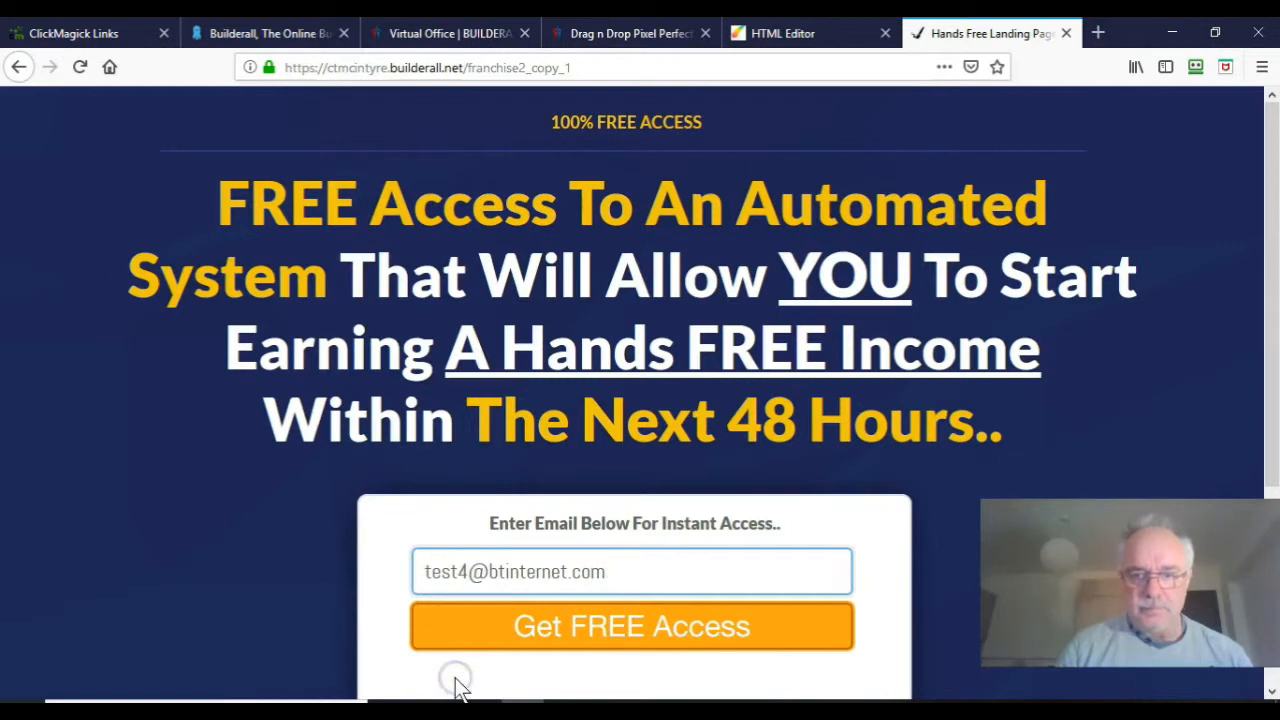
pyautogui.click(552, 643)
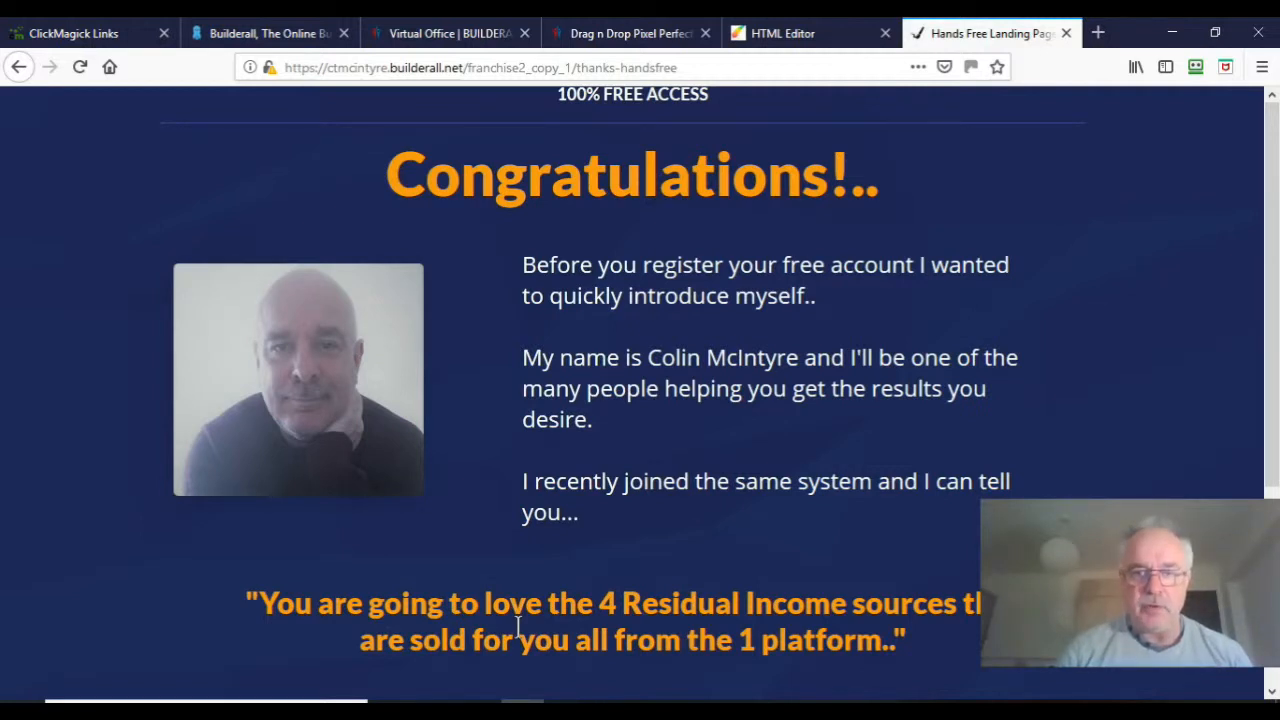
# Step: Refresh the Links stats to confirm test1 recorded 1 action at 100.0% conversion
pyautogui.click(92, 30)
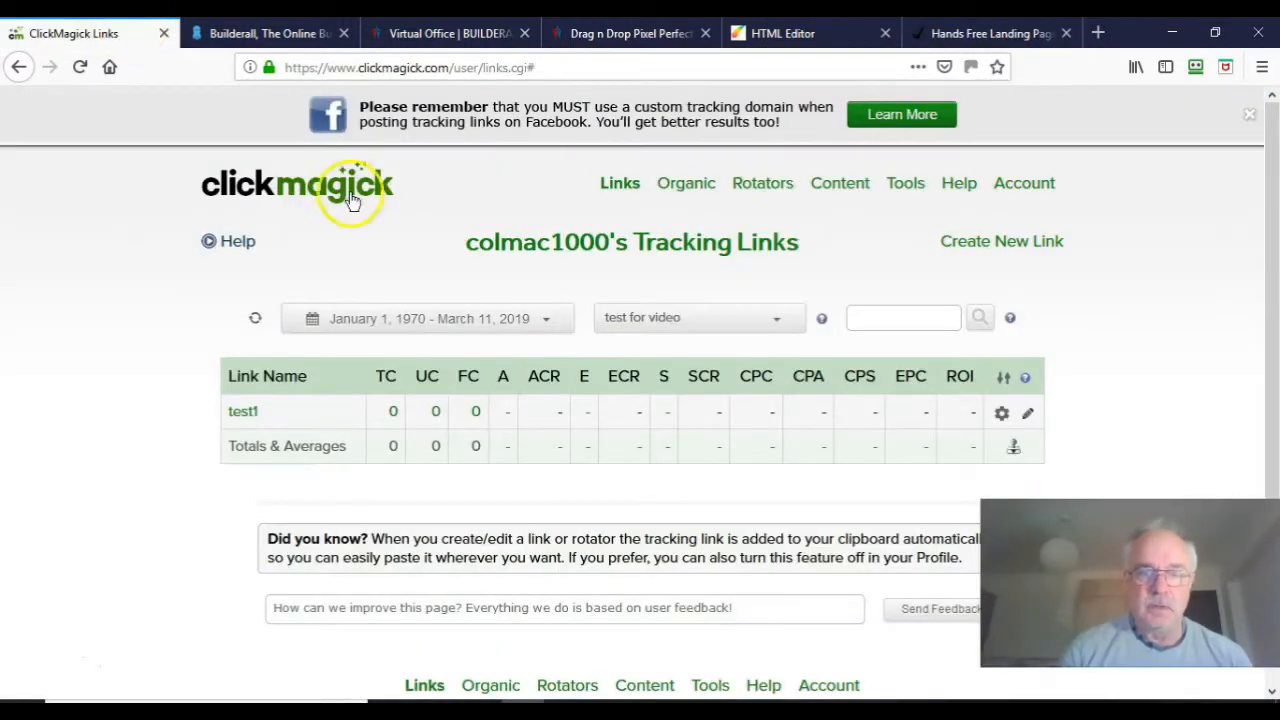
pyautogui.click(688, 361)
pyautogui.moveTo(688, 363); pyautogui.dragTo(677, 334)
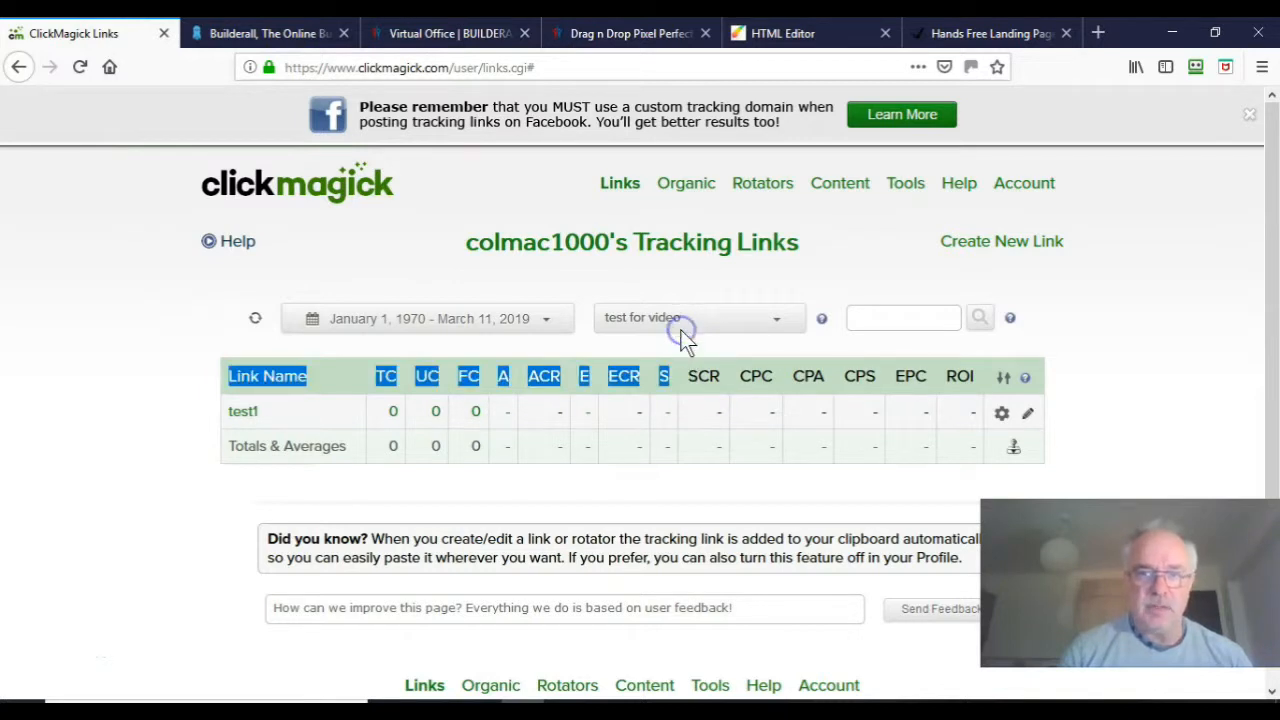
pyautogui.click(257, 322)
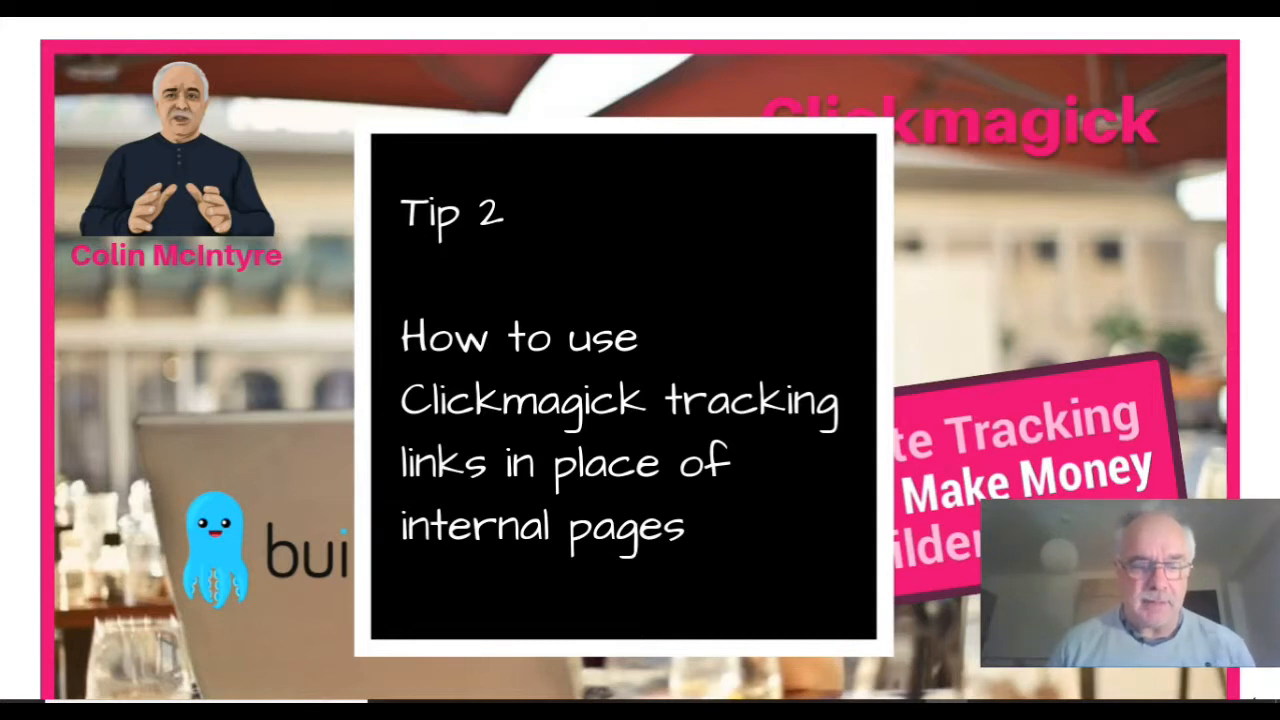
# Step: Leave the full-screen Tip 2 image and go back to Builderall's HTML Editor in Firefox
pyautogui.press('Escape')
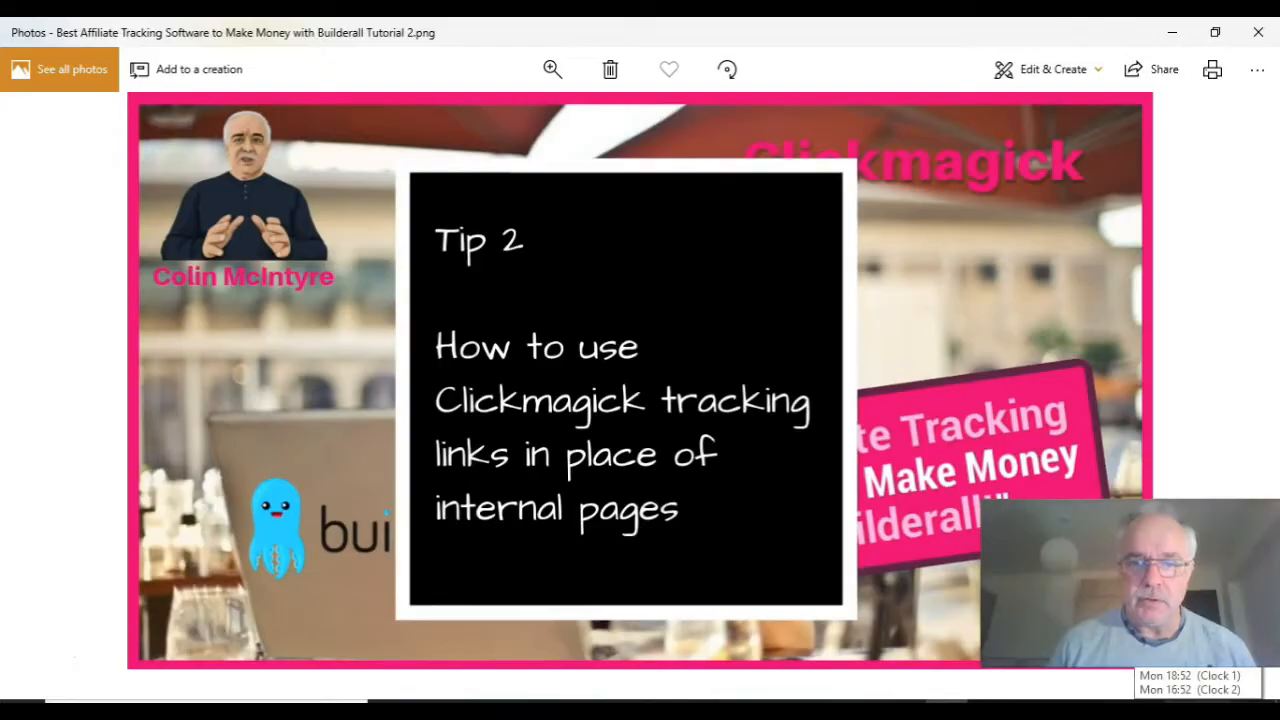
pyautogui.hotkey('alt', 'Tab')
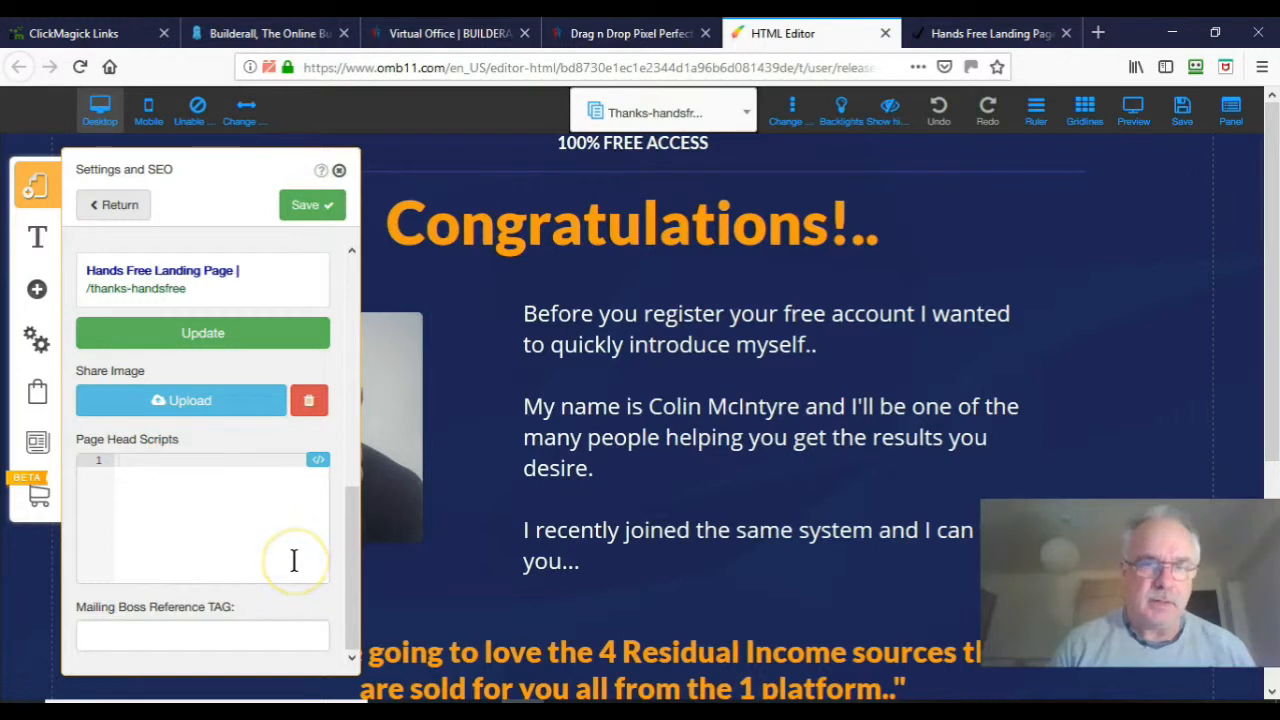
# Step: Close the Thanks-handsfree Settings and SEO panel and show ClickMagick's Tracking Links list
pyautogui.click(340, 173)
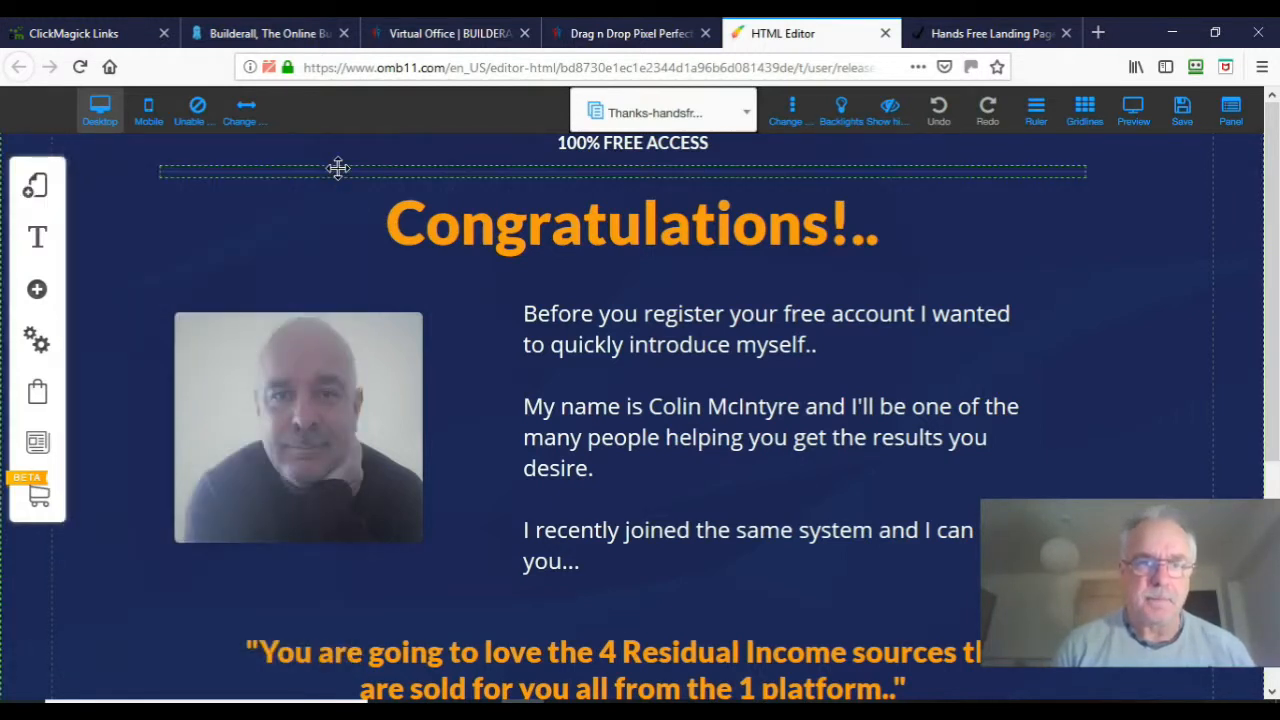
pyautogui.click(104, 38)
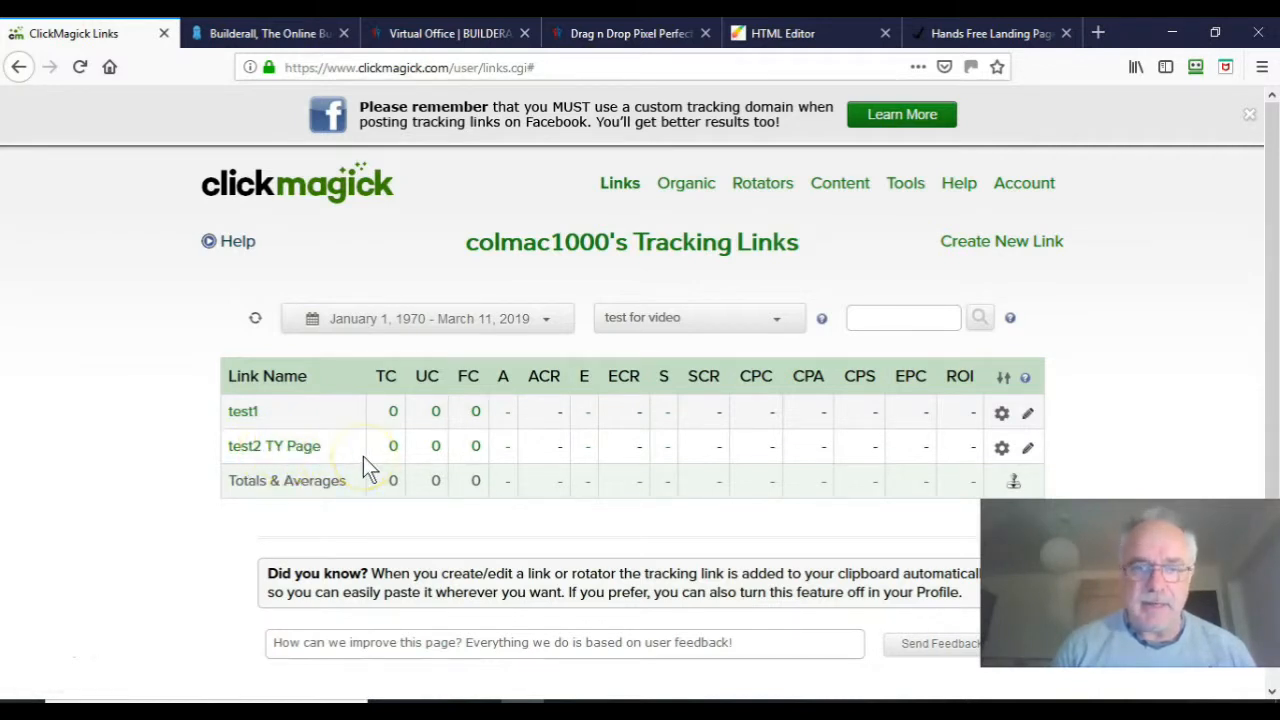
# Step: Copy the test2 TY Page tracking link from its gear menu
pyautogui.click(1002, 448)
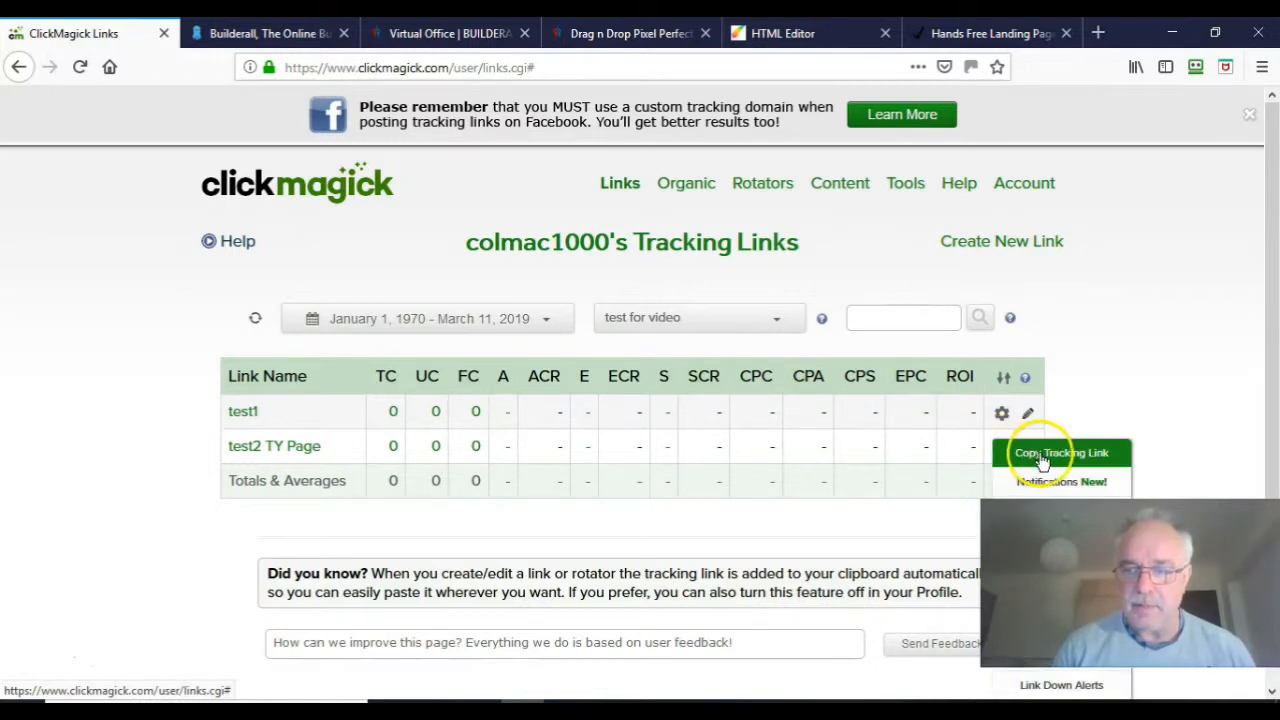
pyautogui.click(1040, 455)
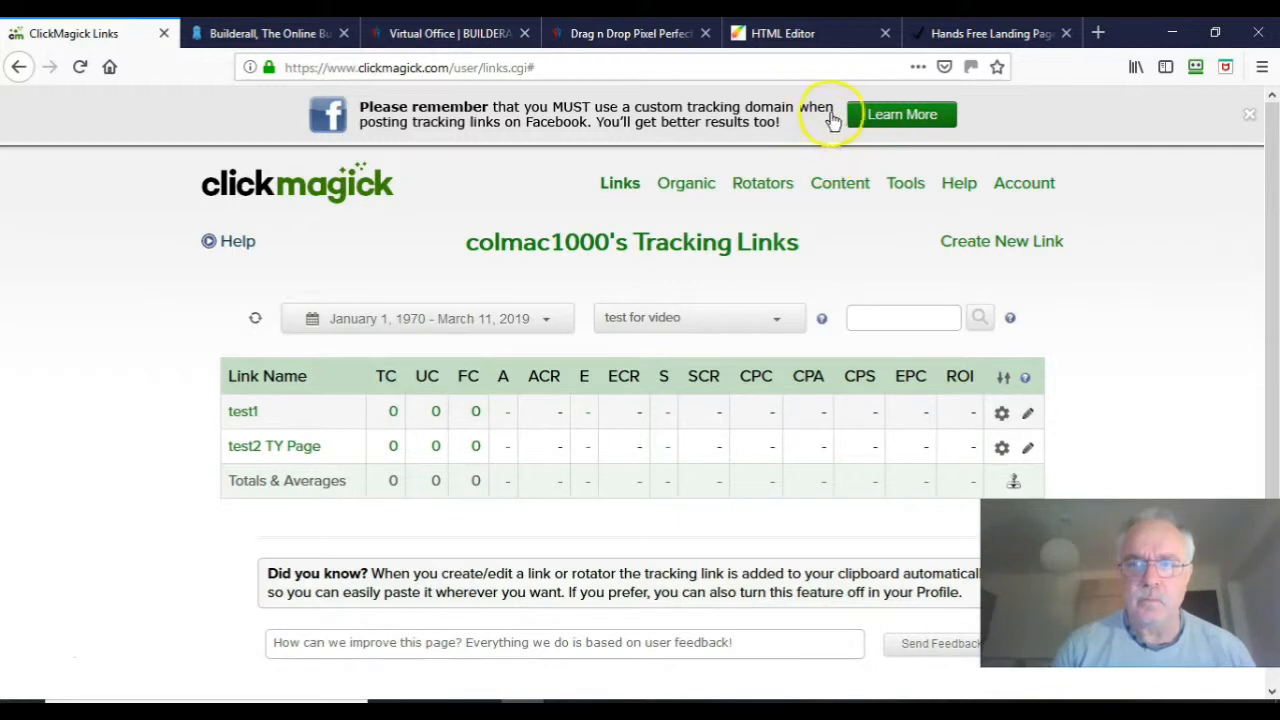
pyautogui.click(953, 35)
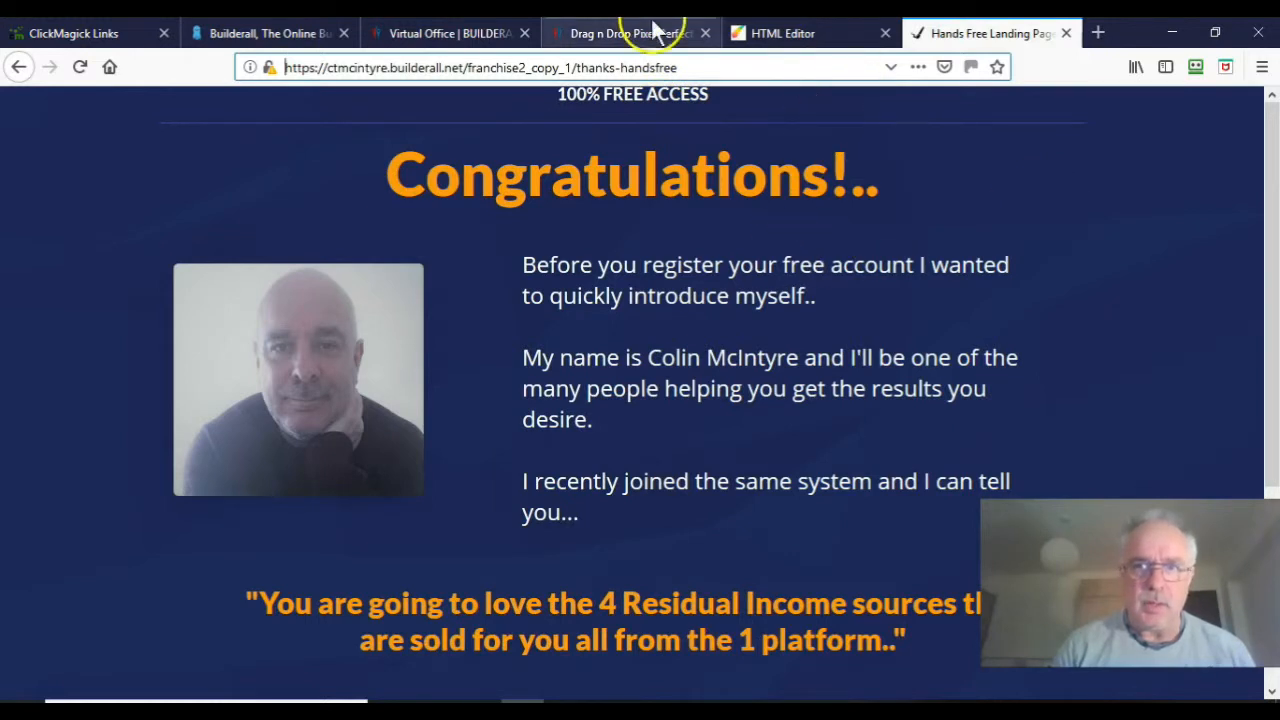
# Step: Open the 'hands free lp' page in the editor and scroll to its email opt-in form
pyautogui.click(770, 35)
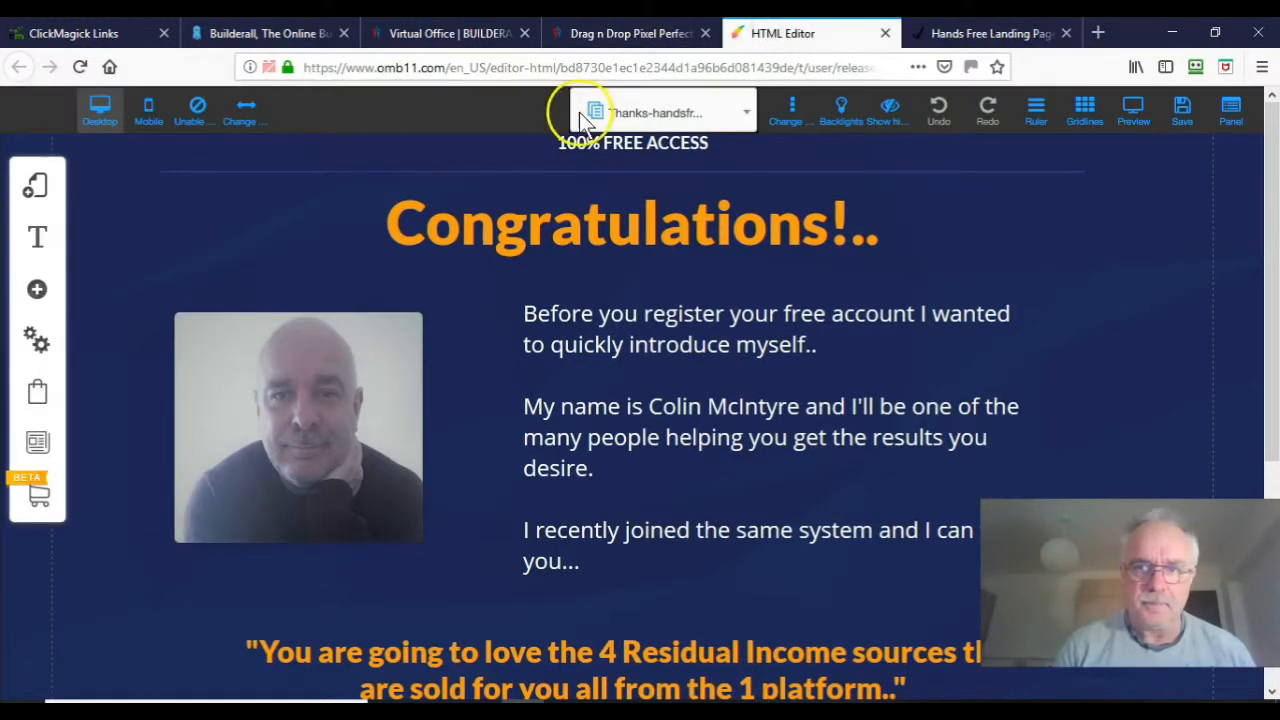
pyautogui.click(747, 116)
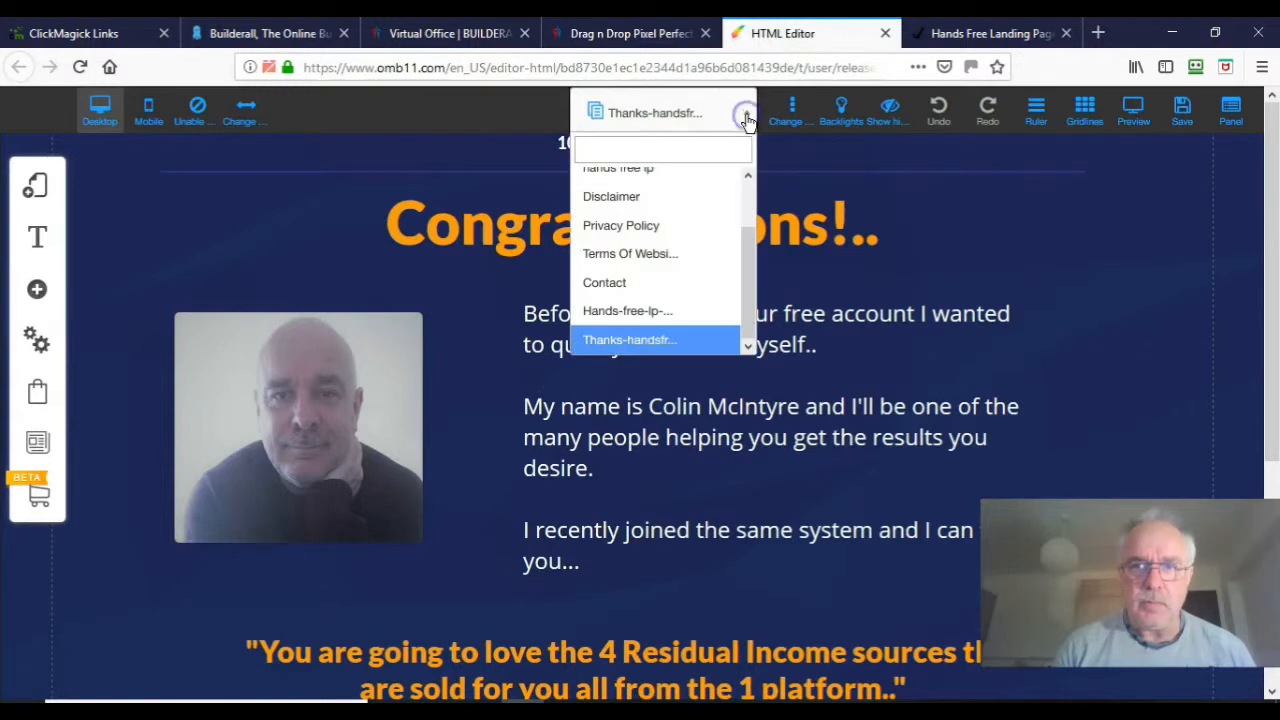
pyautogui.moveTo(751, 286); pyautogui.dragTo(750, 220)
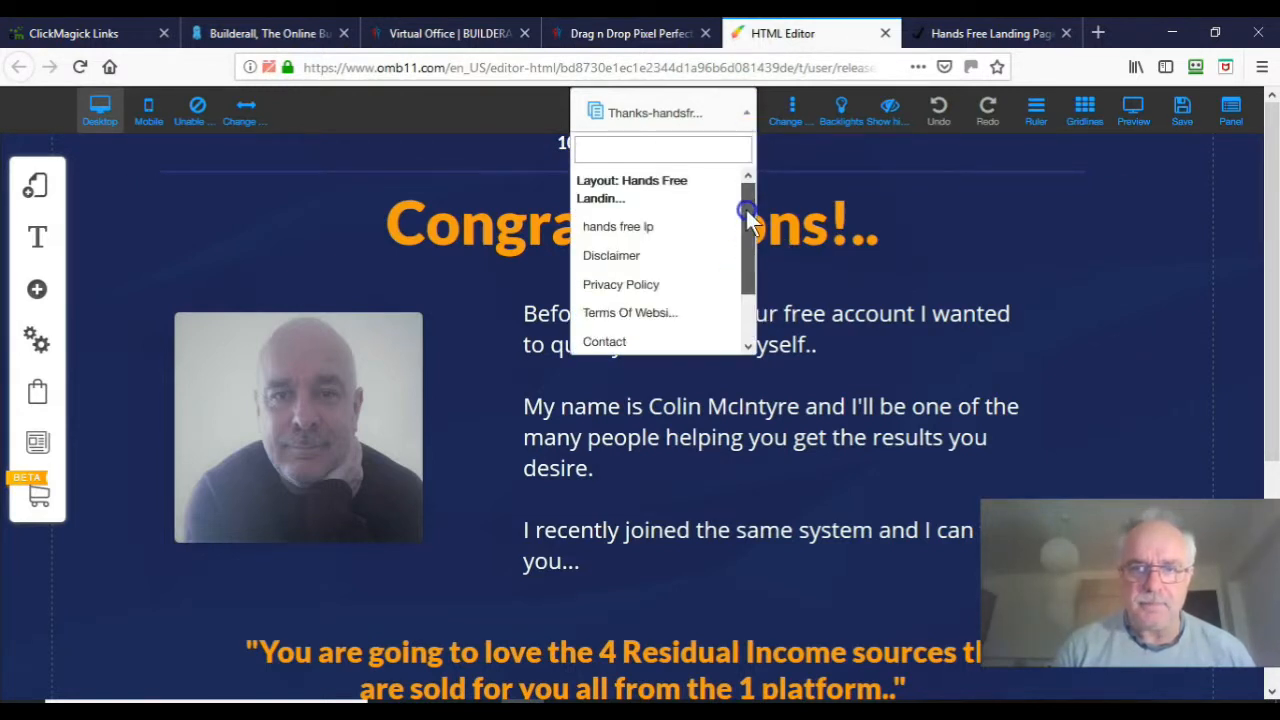
pyautogui.click(640, 228)
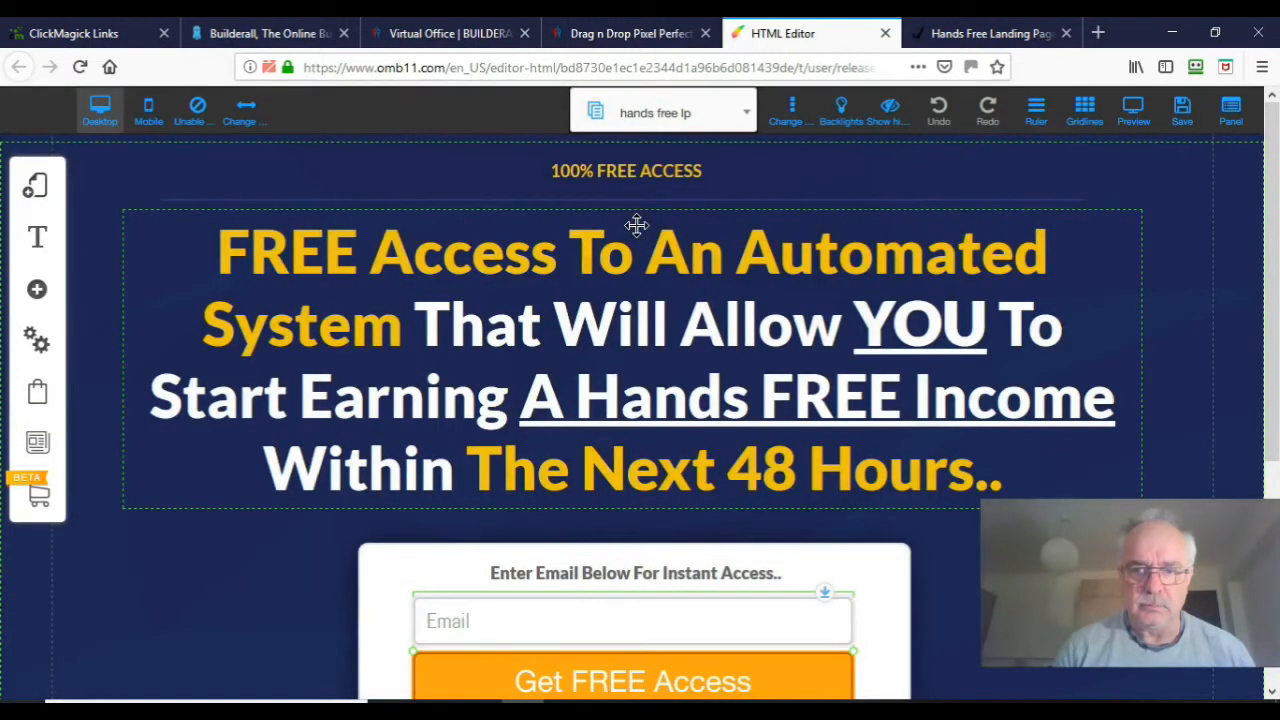
pyautogui.scroll(-3, 1268, 288)
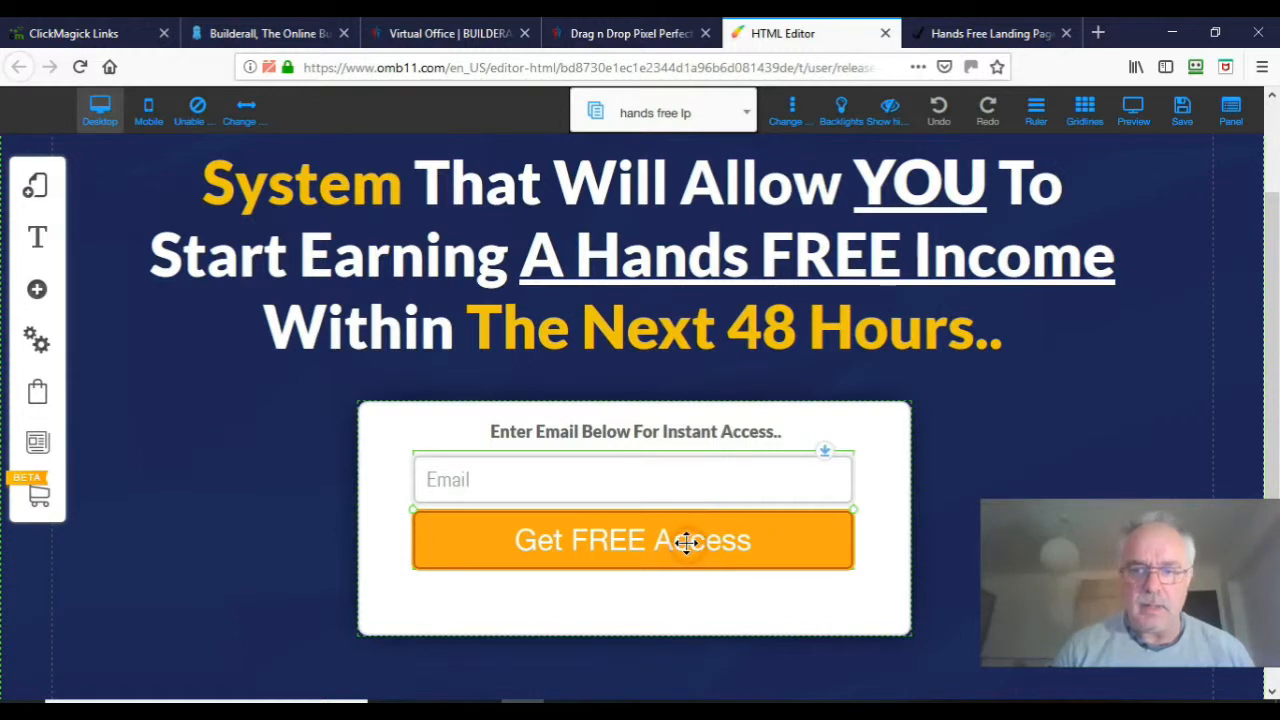
# Step: Open the opt-in form's Change URL settings and review the Pending subscribe page list
pyautogui.click(688, 546)
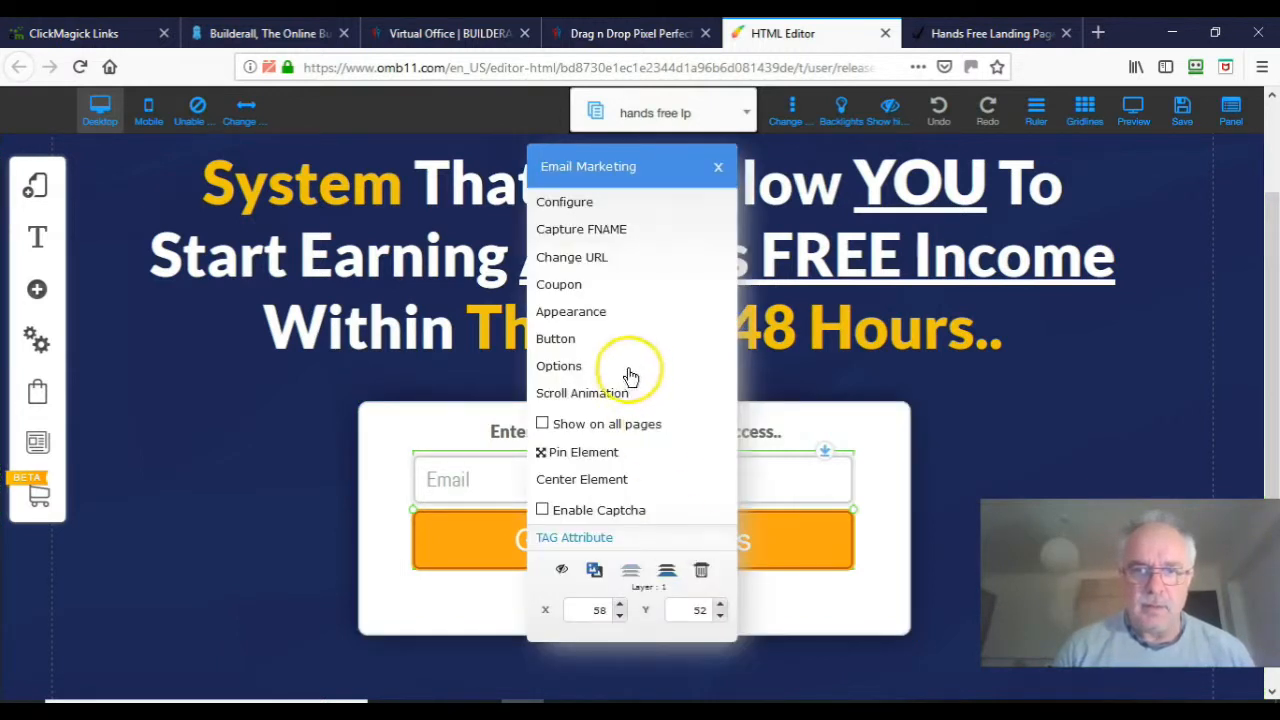
pyautogui.click(600, 262)
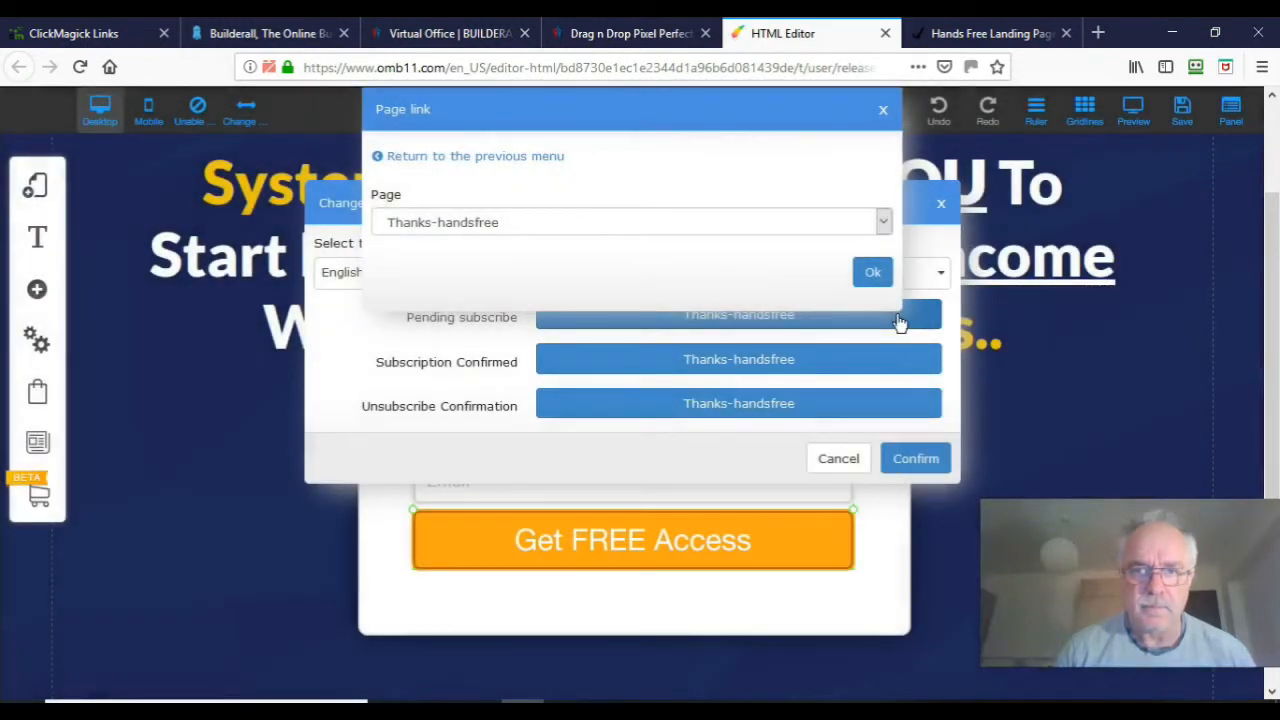
pyautogui.click(841, 250)
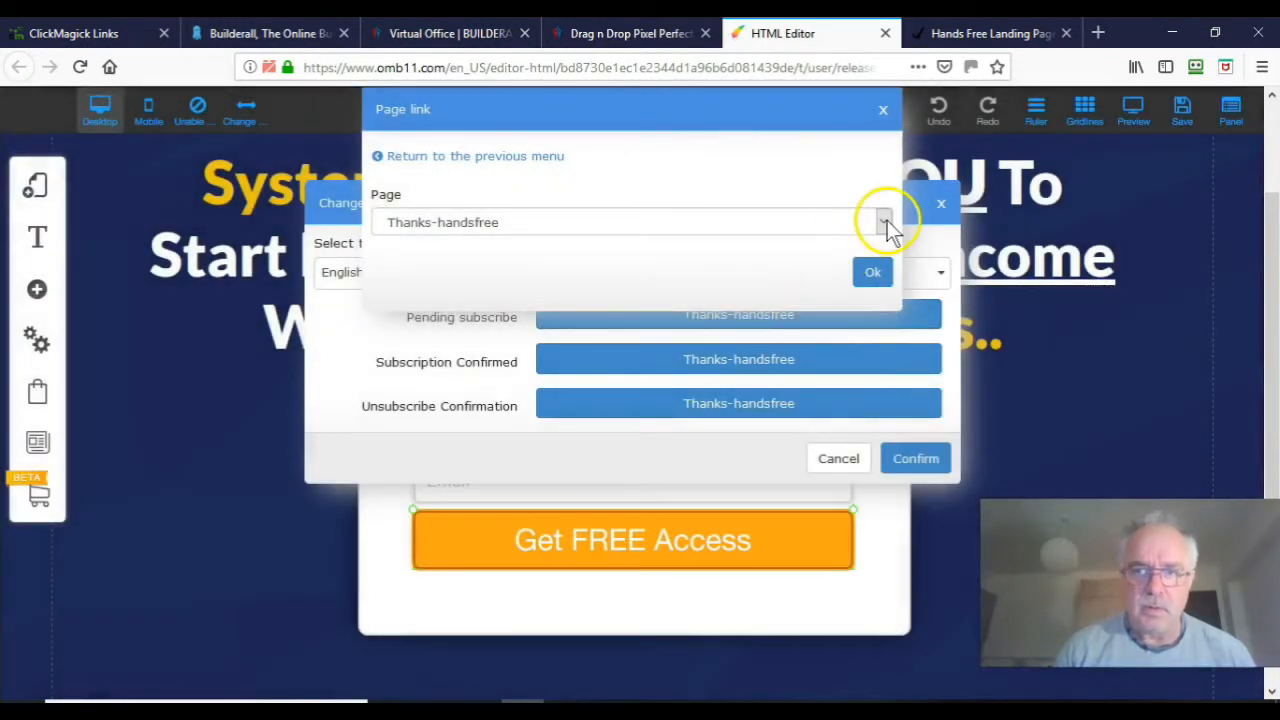
pyautogui.click(885, 221)
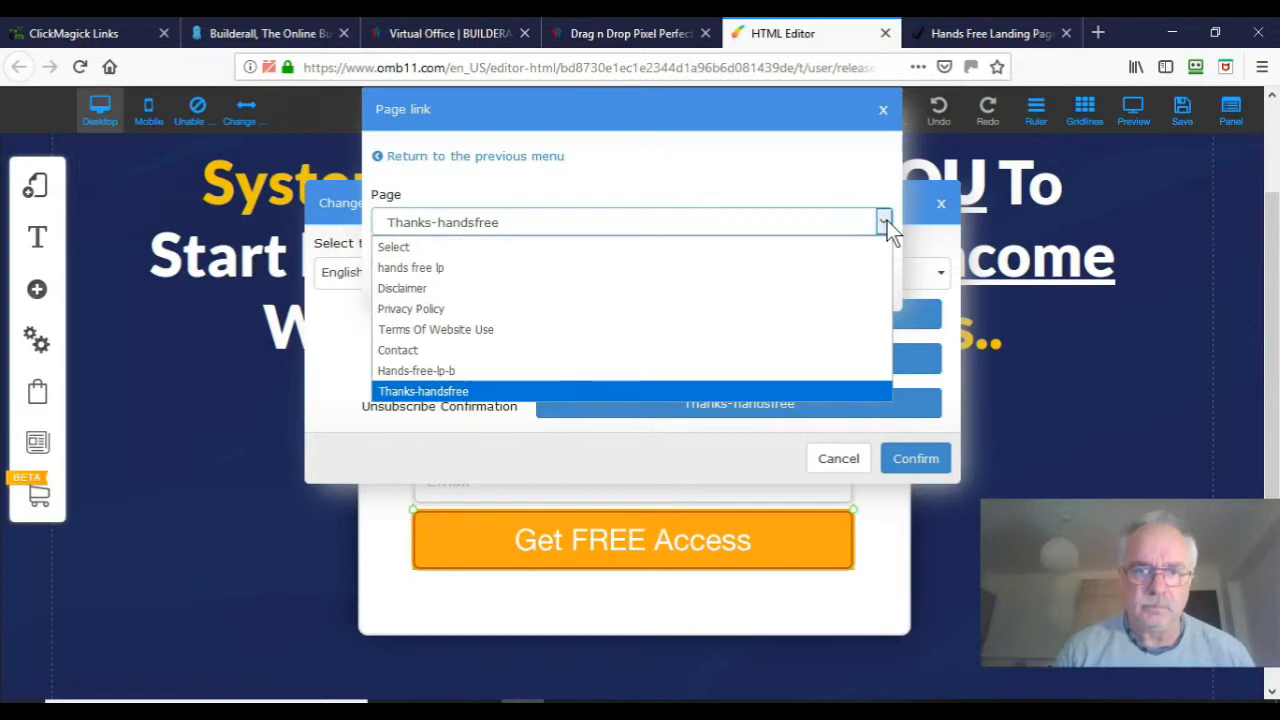
pyautogui.click(380, 153)
# Step: Set Pending subscribe to the pasted ClickMagick /typage tracking web address, then start on Subscription Confirmed
pyautogui.click(387, 160)
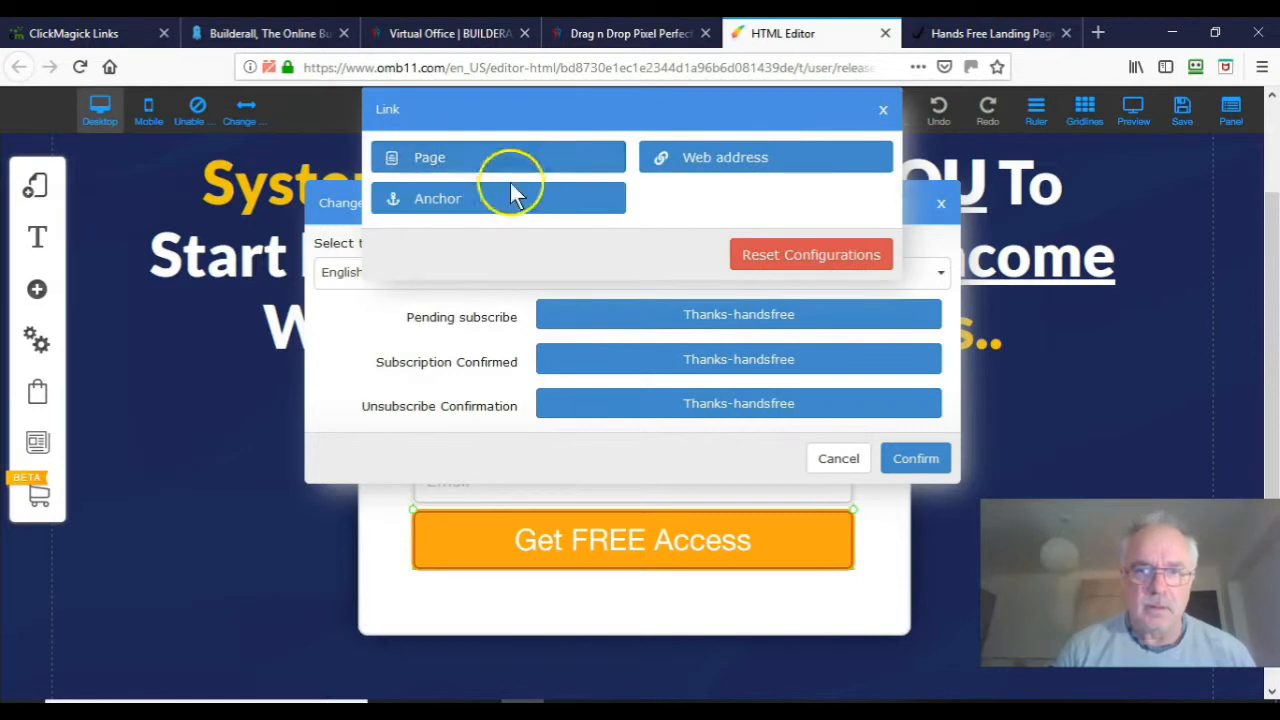
pyautogui.click(684, 155)
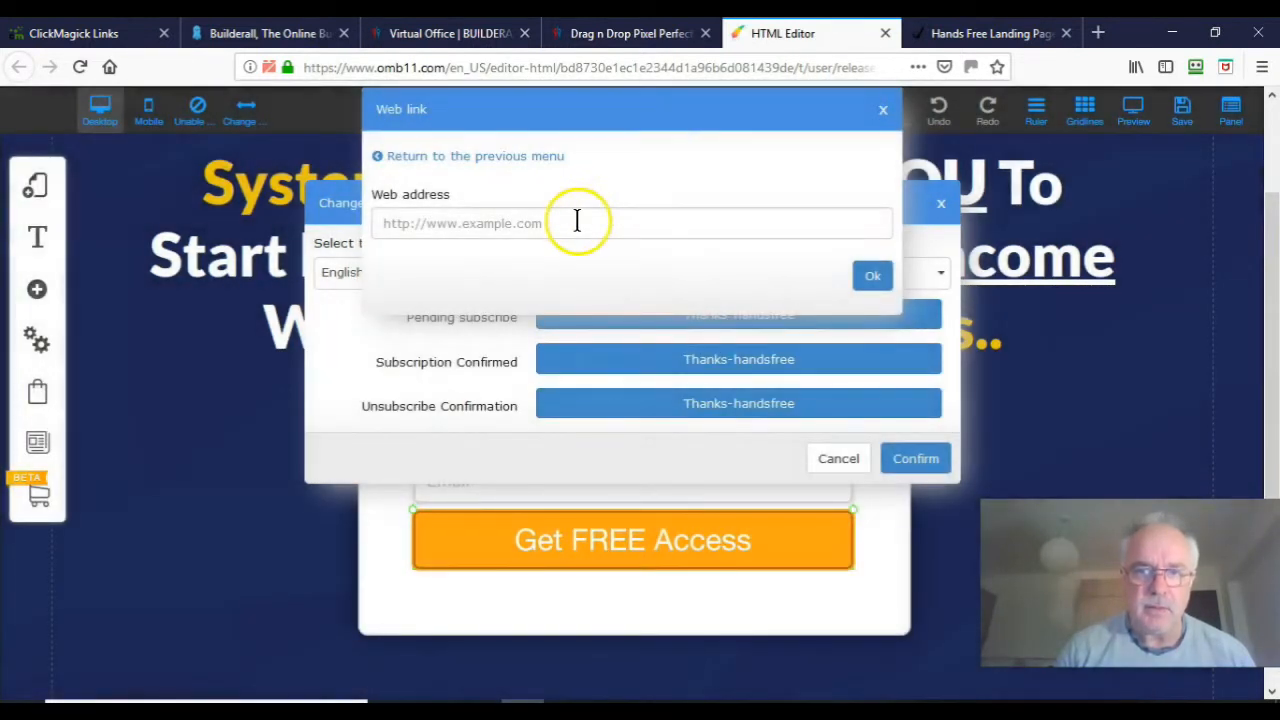
pyautogui.click(577, 221)
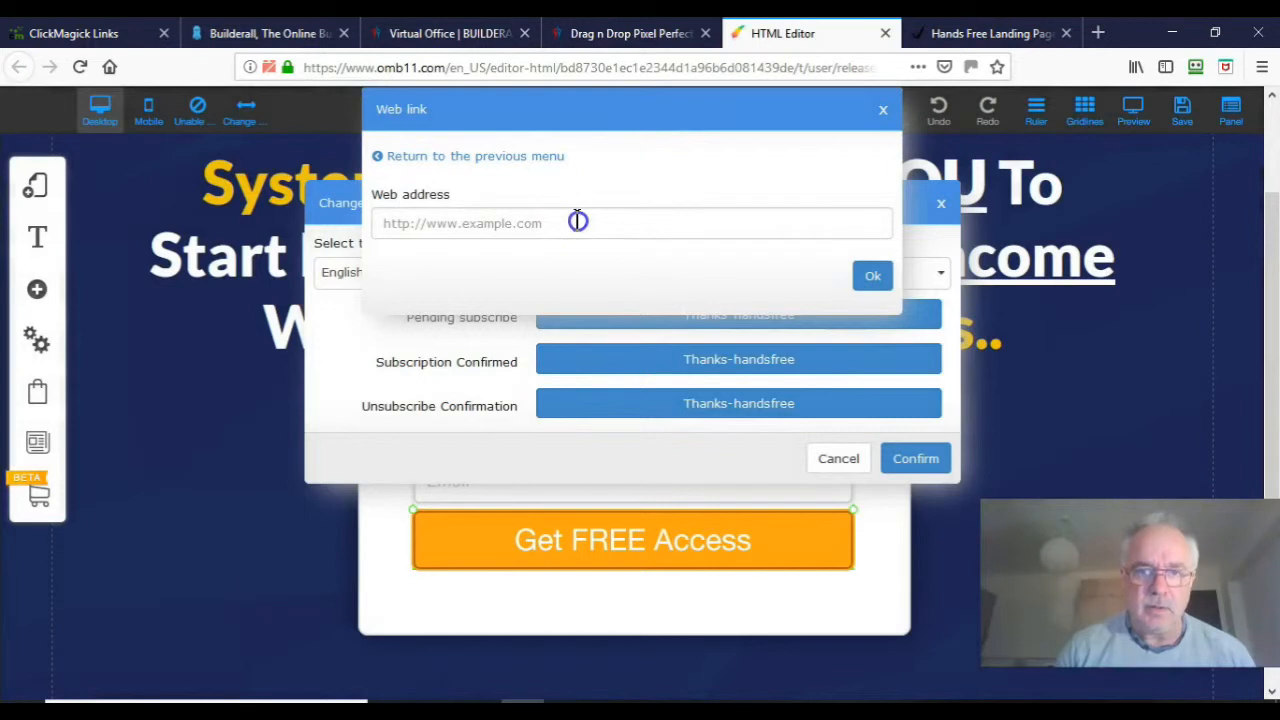
pyautogui.hotkey('ctrl', 'v')
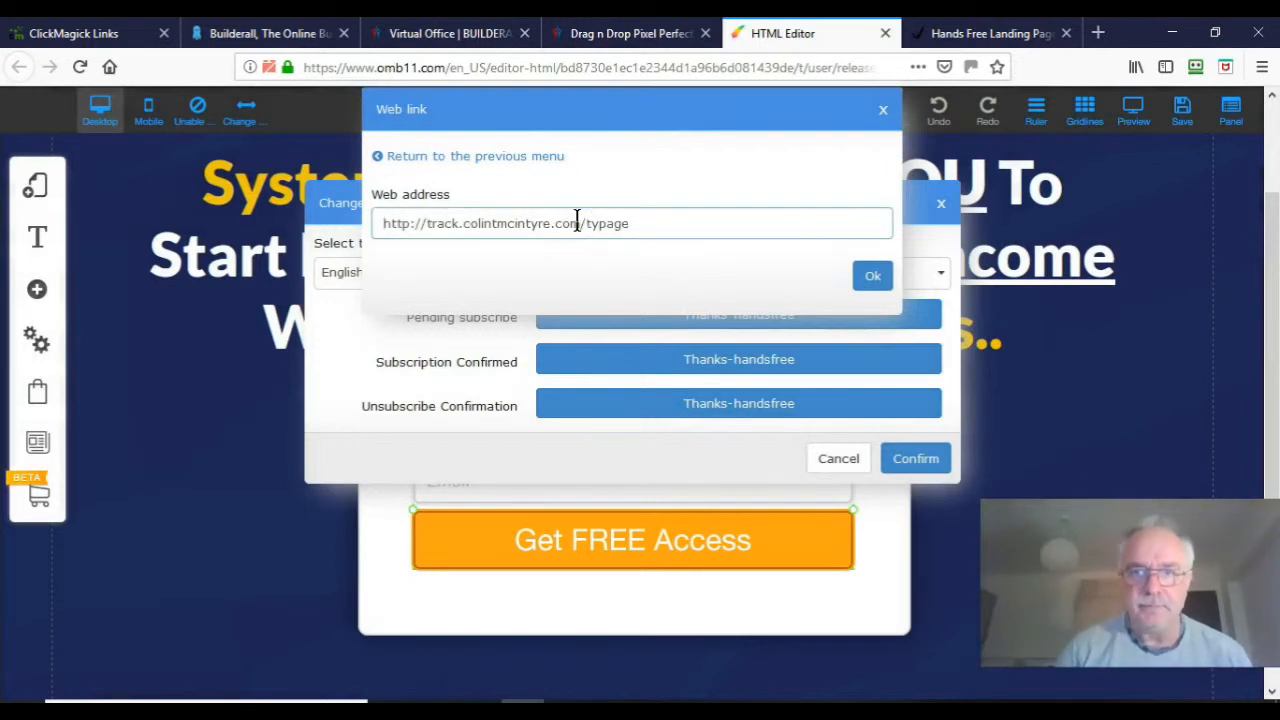
pyautogui.click(870, 278)
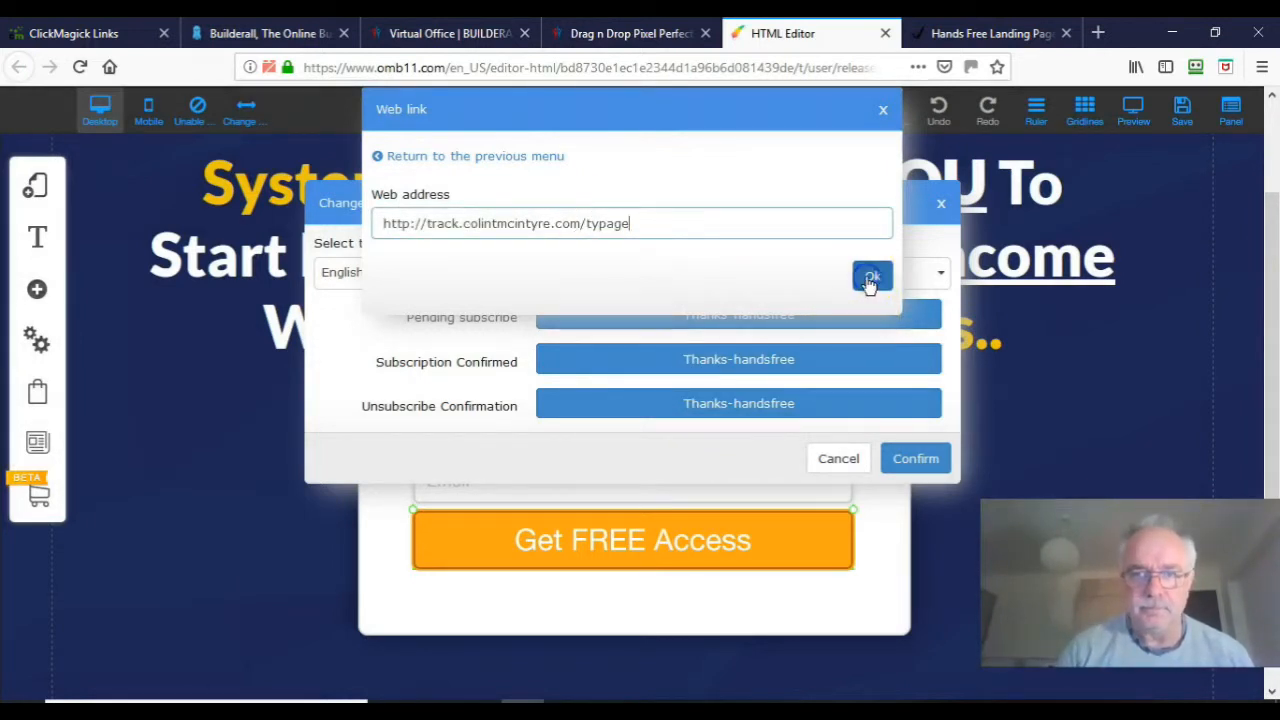
pyautogui.click(924, 370)
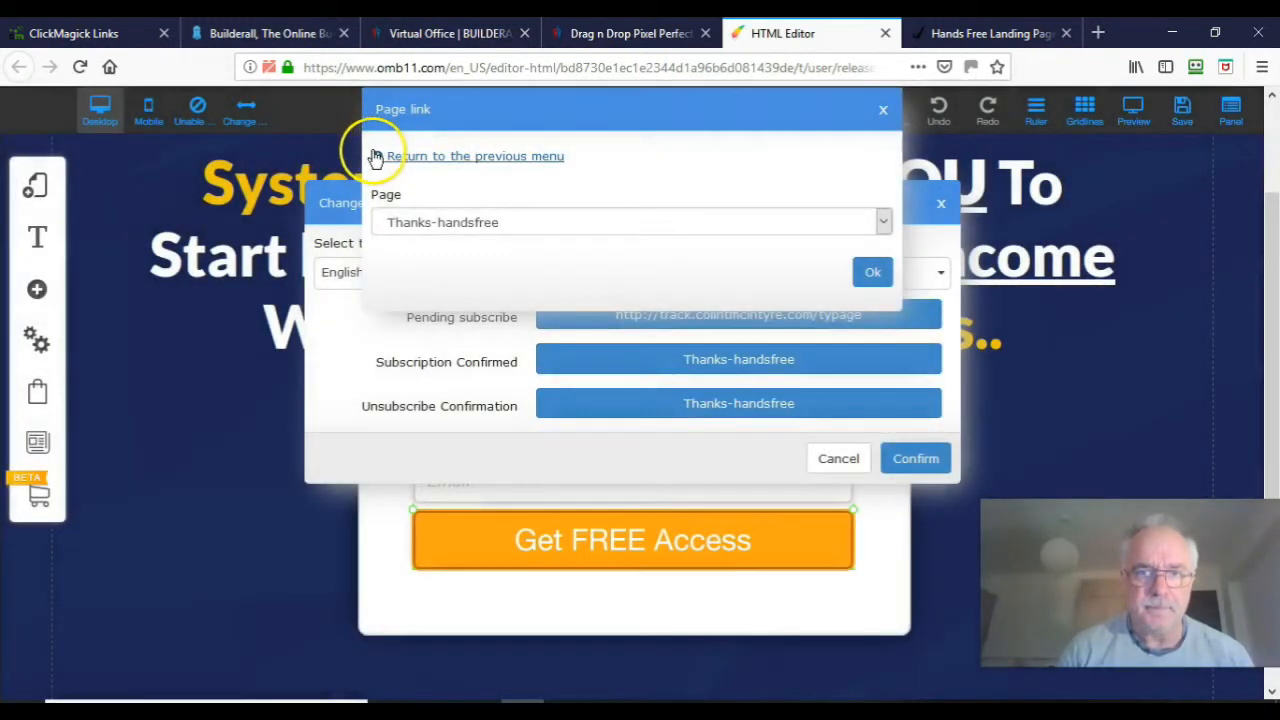
pyautogui.click(376, 157)
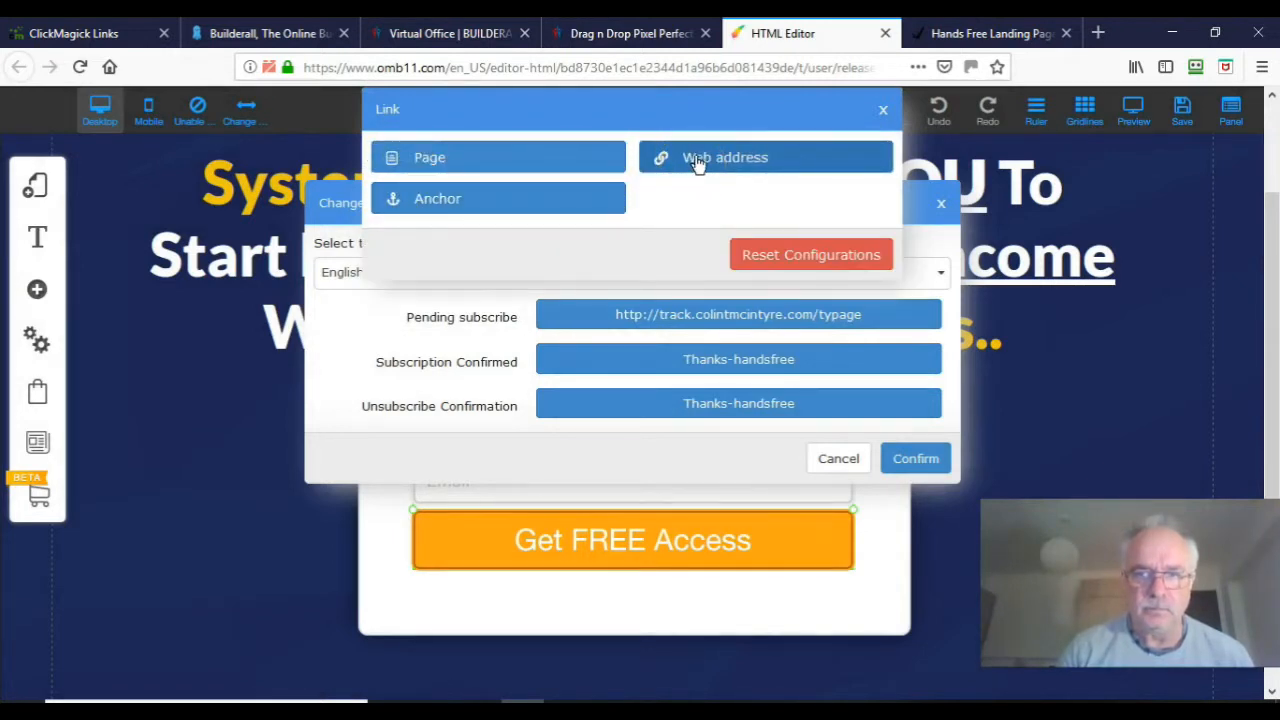
# Step: Point Subscription Confirmed at the pasted /typage tracking web address
pyautogui.click(697, 160)
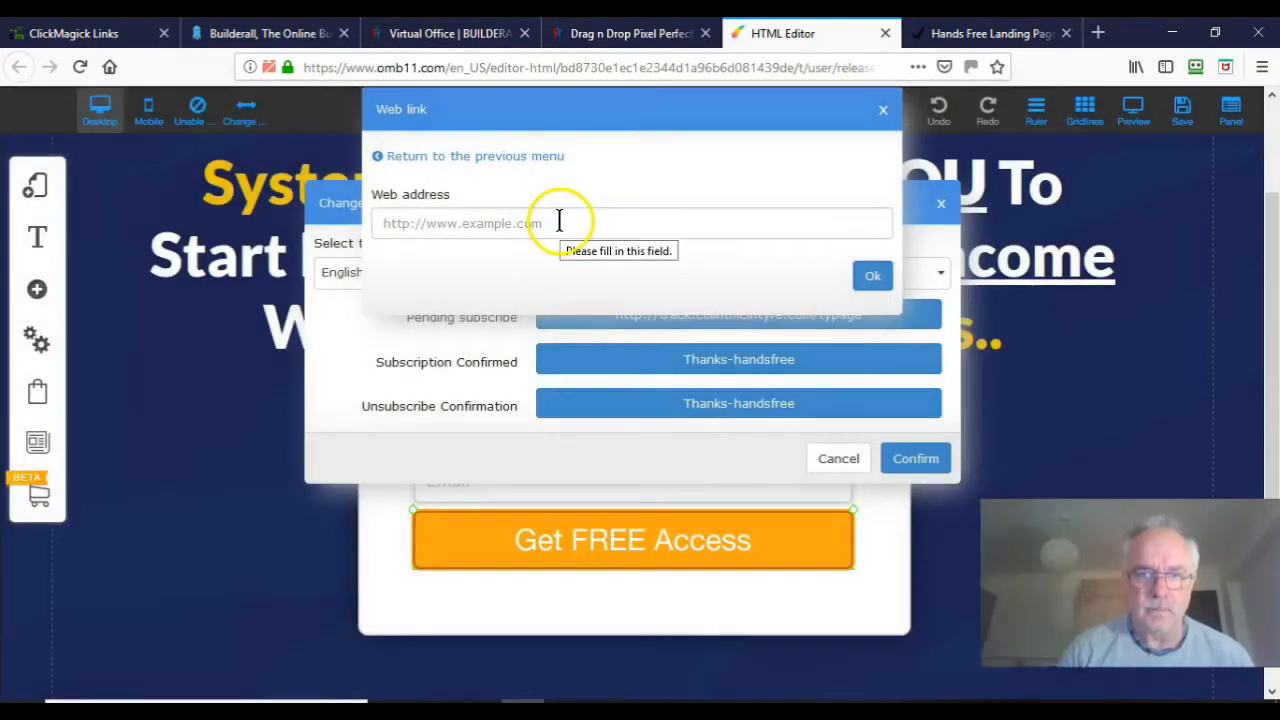
pyautogui.click(559, 222)
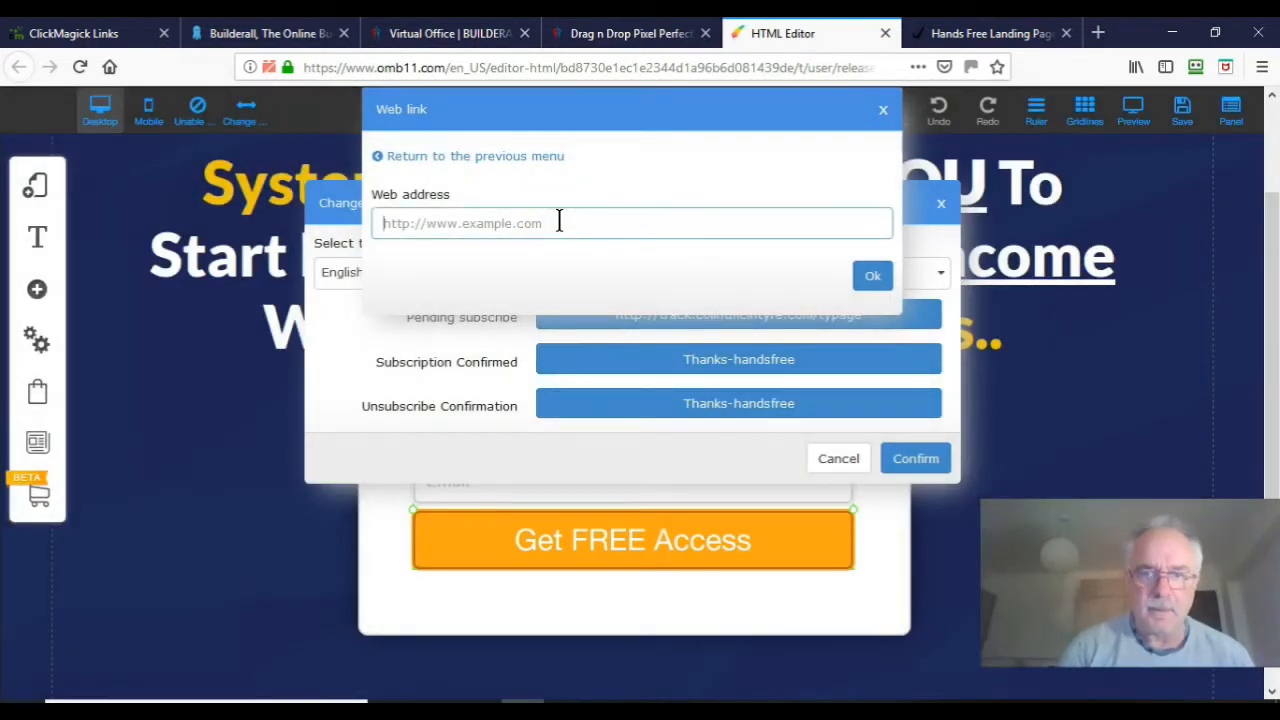
pyautogui.write('http://track.colintmcintyre.com/typage')
pyautogui.click(876, 277)
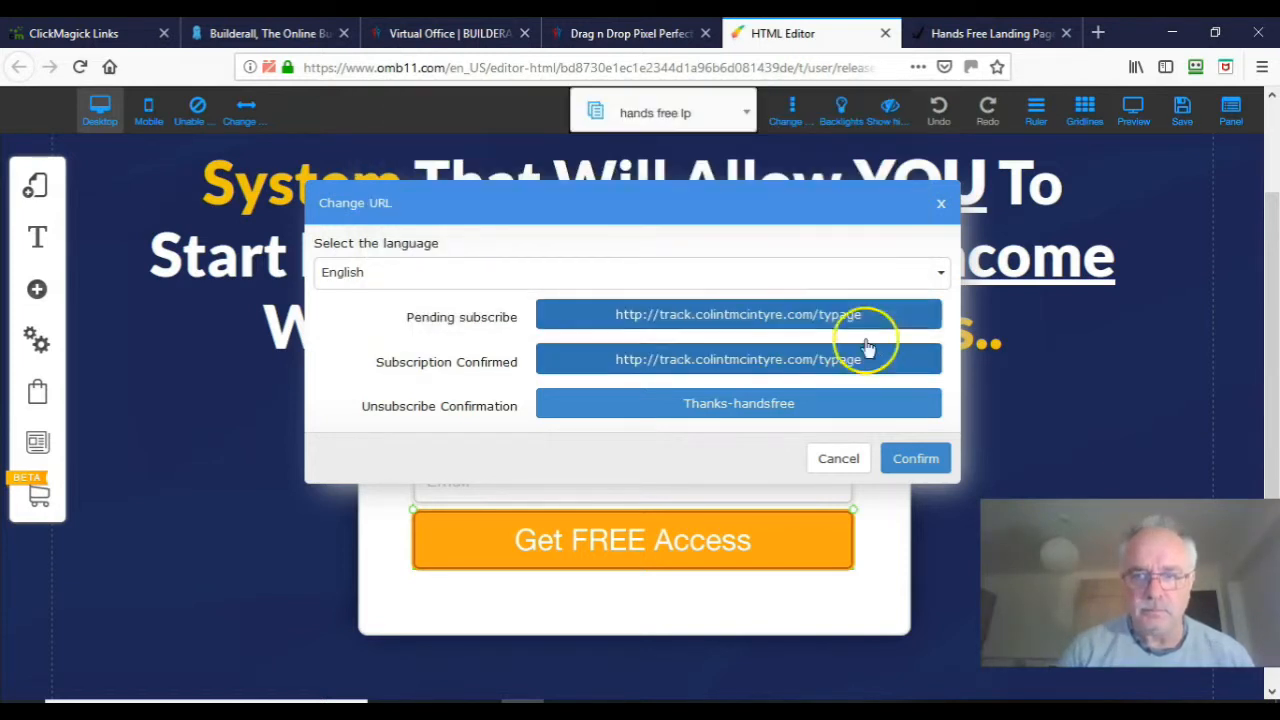
# Step: Point Unsubscribe Confirmation at the same pasted /typage tracking web address
pyautogui.click(931, 410)
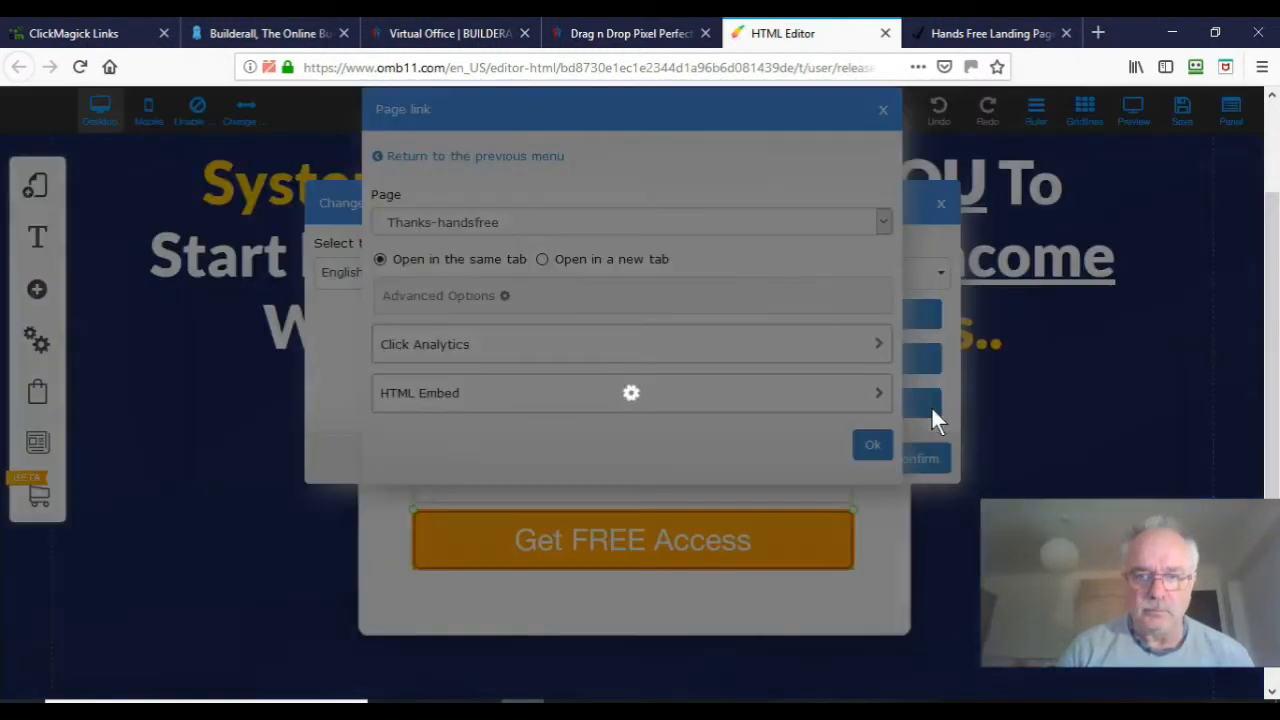
pyautogui.click(387, 158)
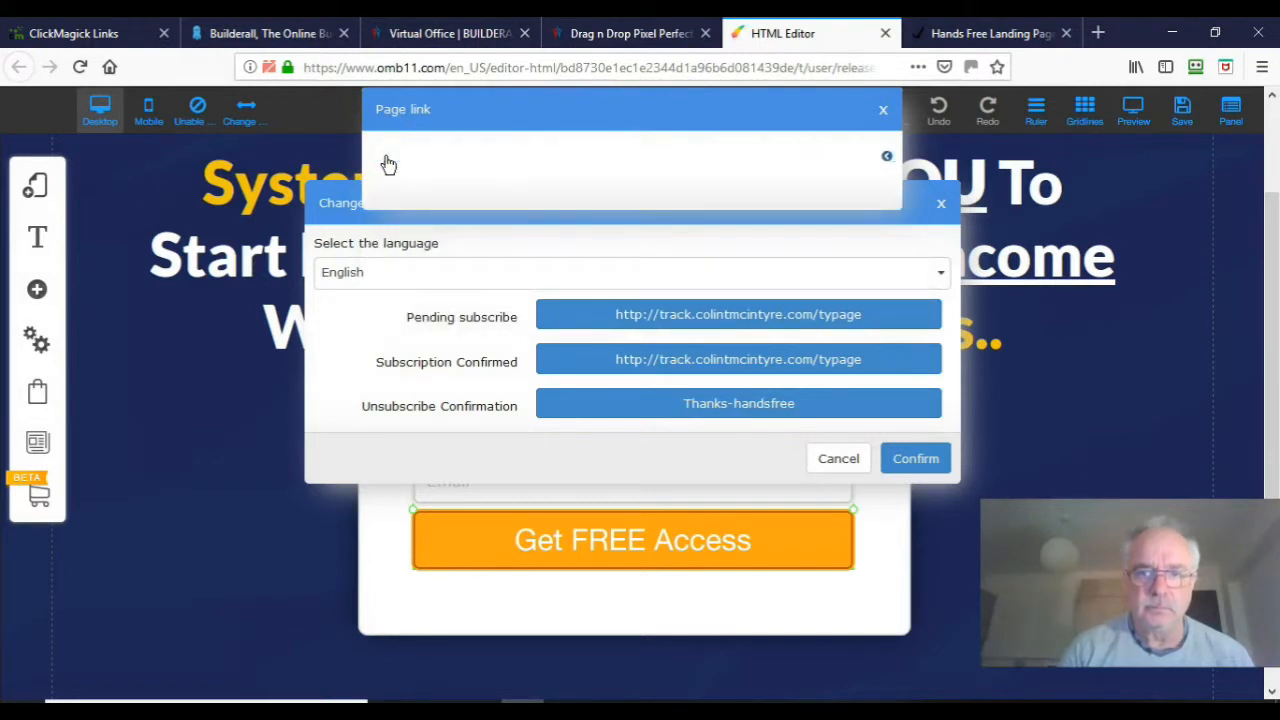
pyautogui.click(708, 157)
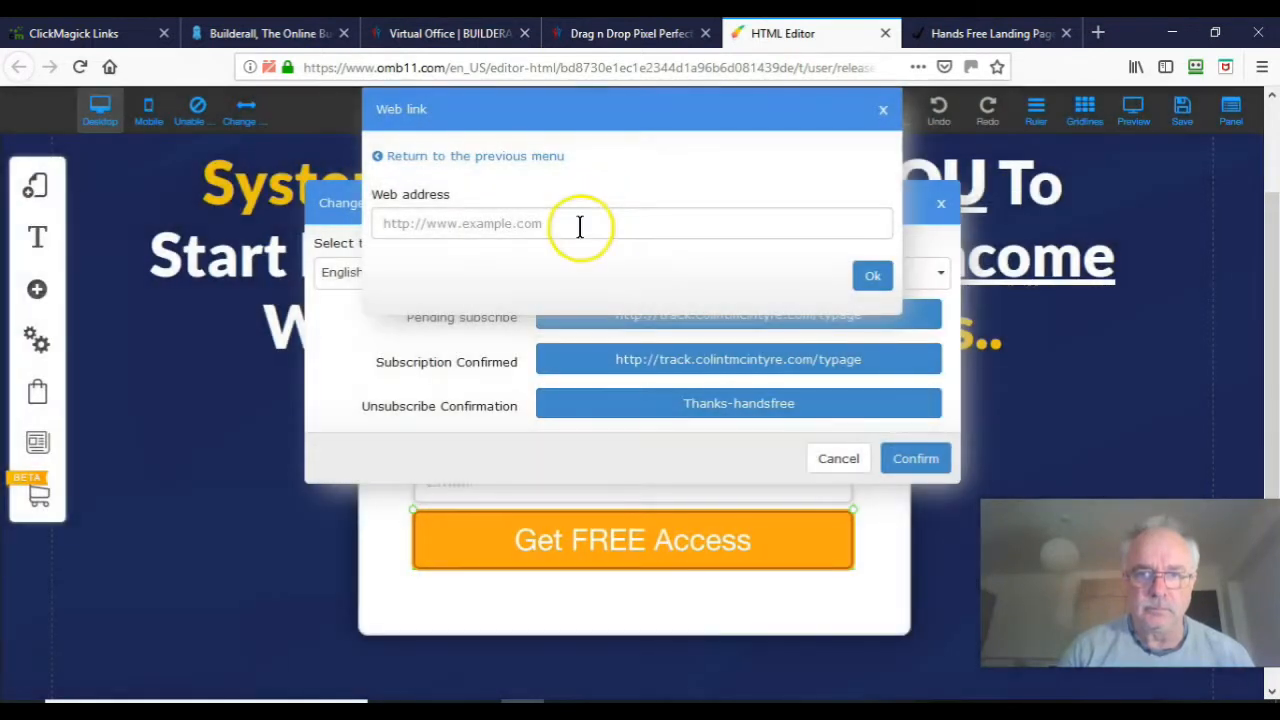
pyautogui.click(580, 226)
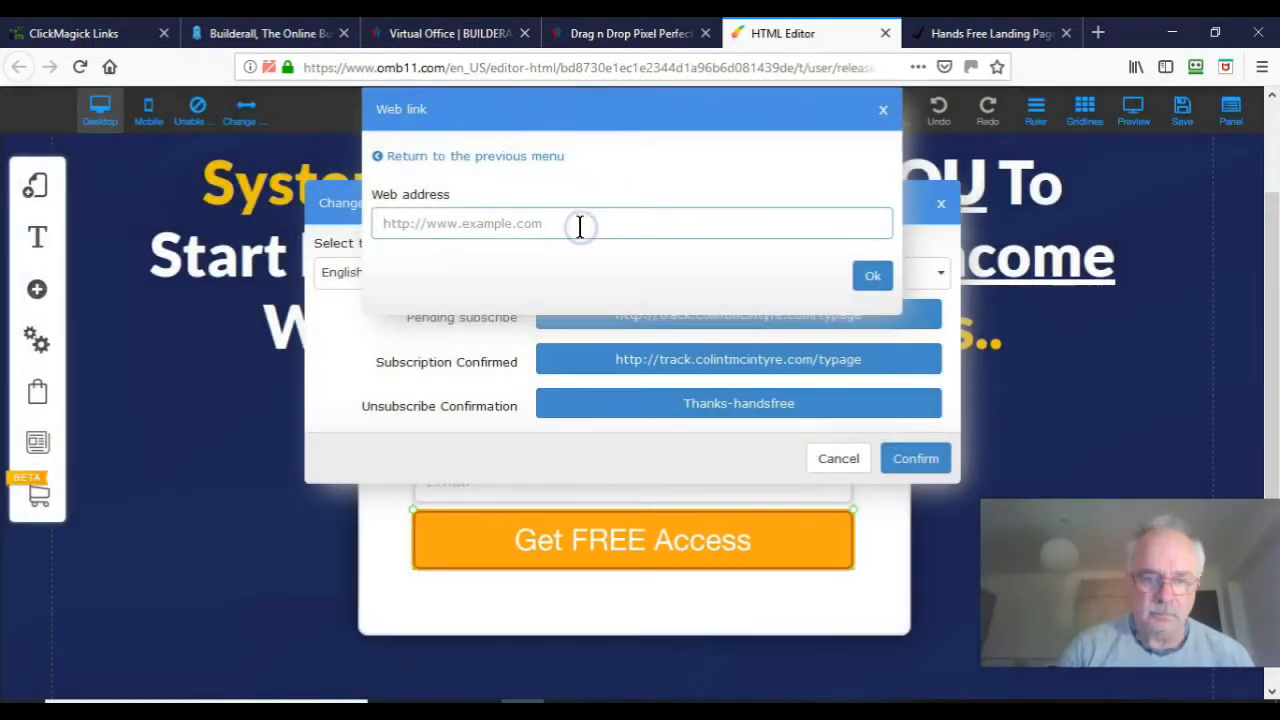
pyautogui.write('http://track.colintmcintyre.com/typage')
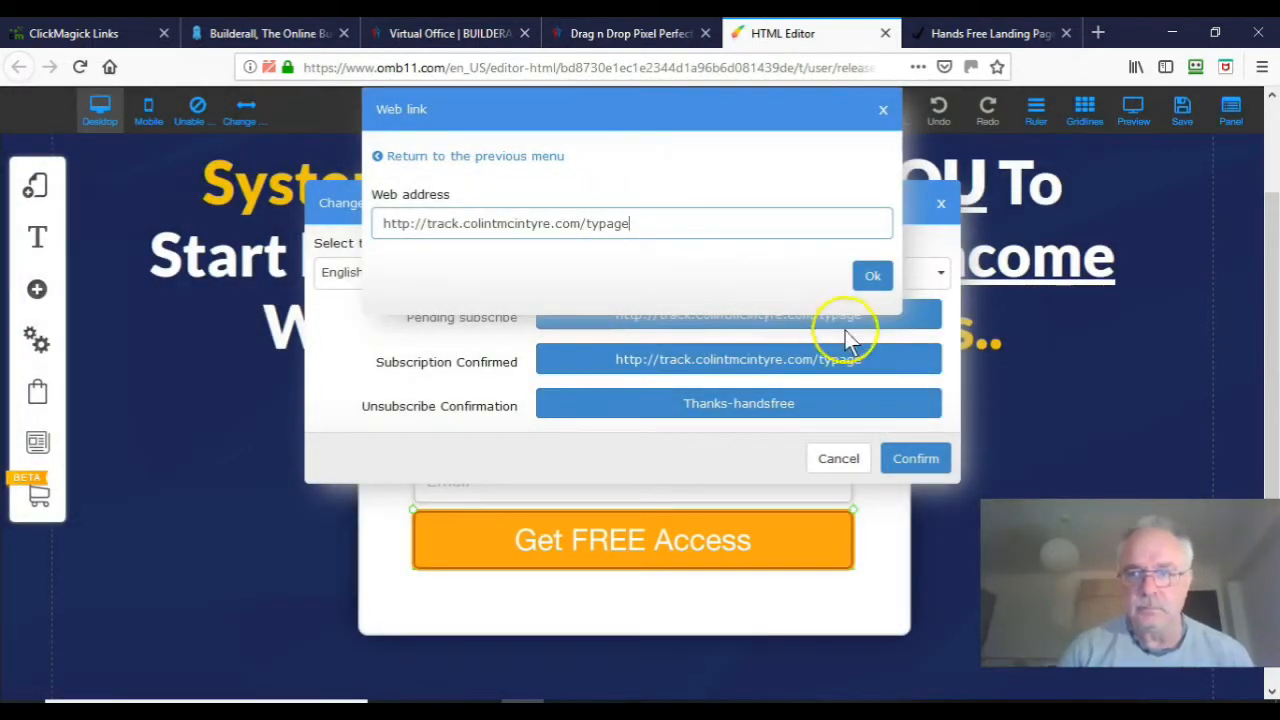
pyautogui.click(876, 278)
pyautogui.click(873, 277)
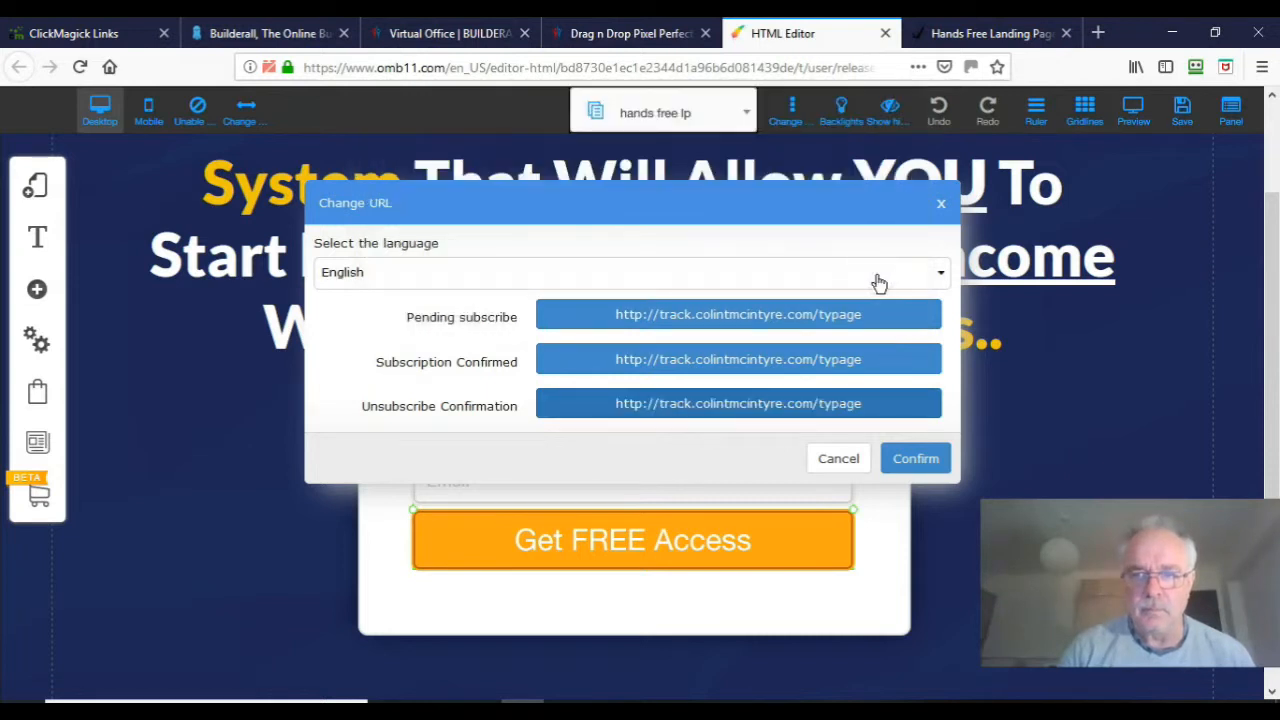
# Step: Confirm all three redirect URLs, dismiss the saved message and close the Change URL dialog
pyautogui.click(926, 466)
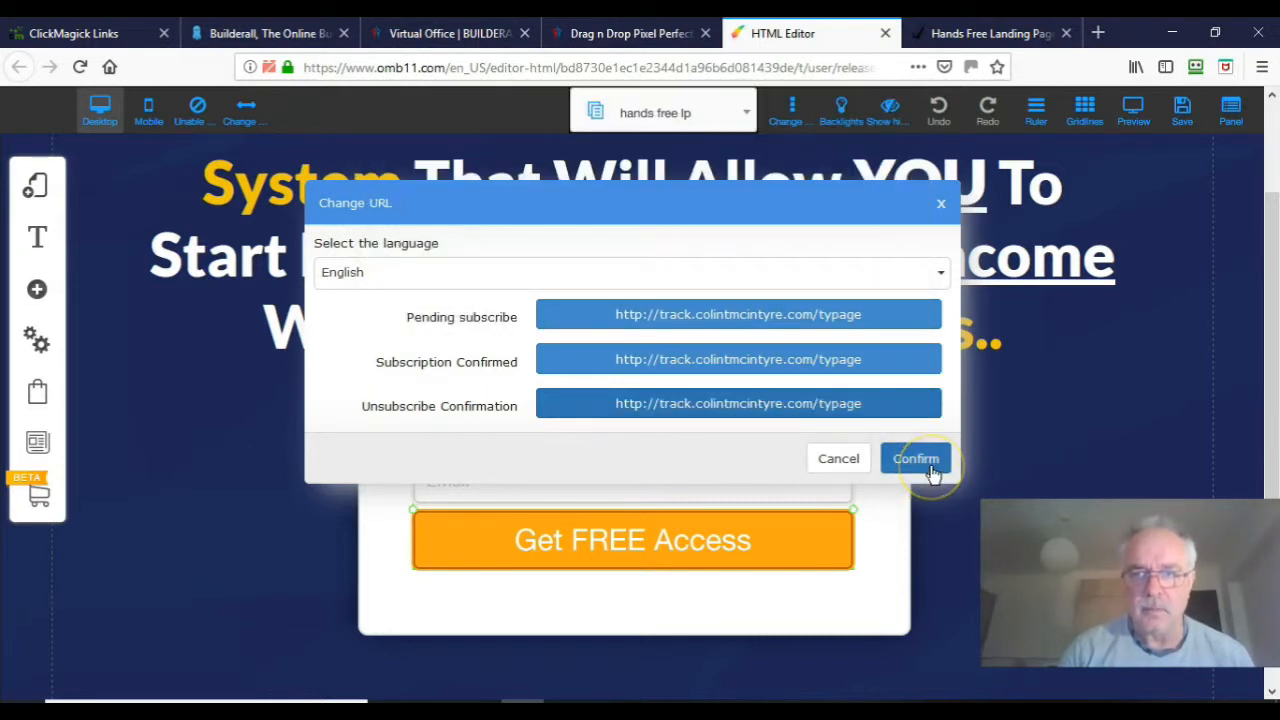
pyautogui.click(930, 463)
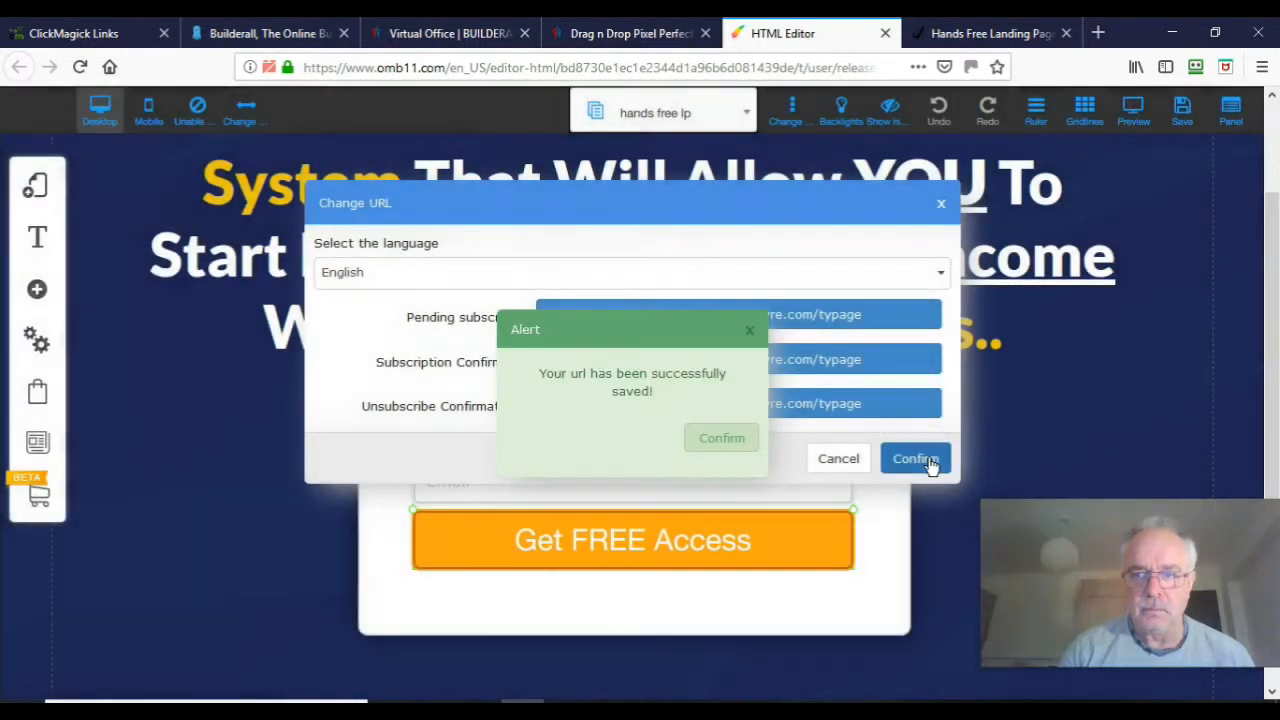
pyautogui.click(751, 335)
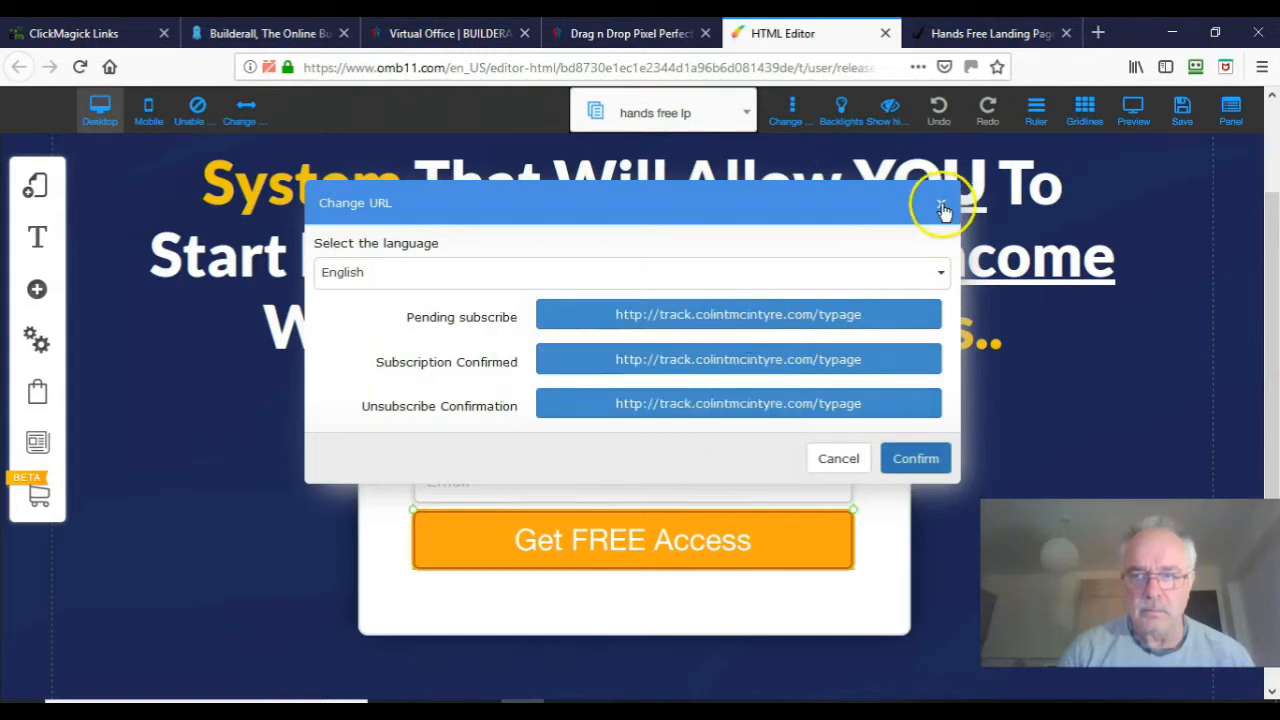
pyautogui.click(941, 203)
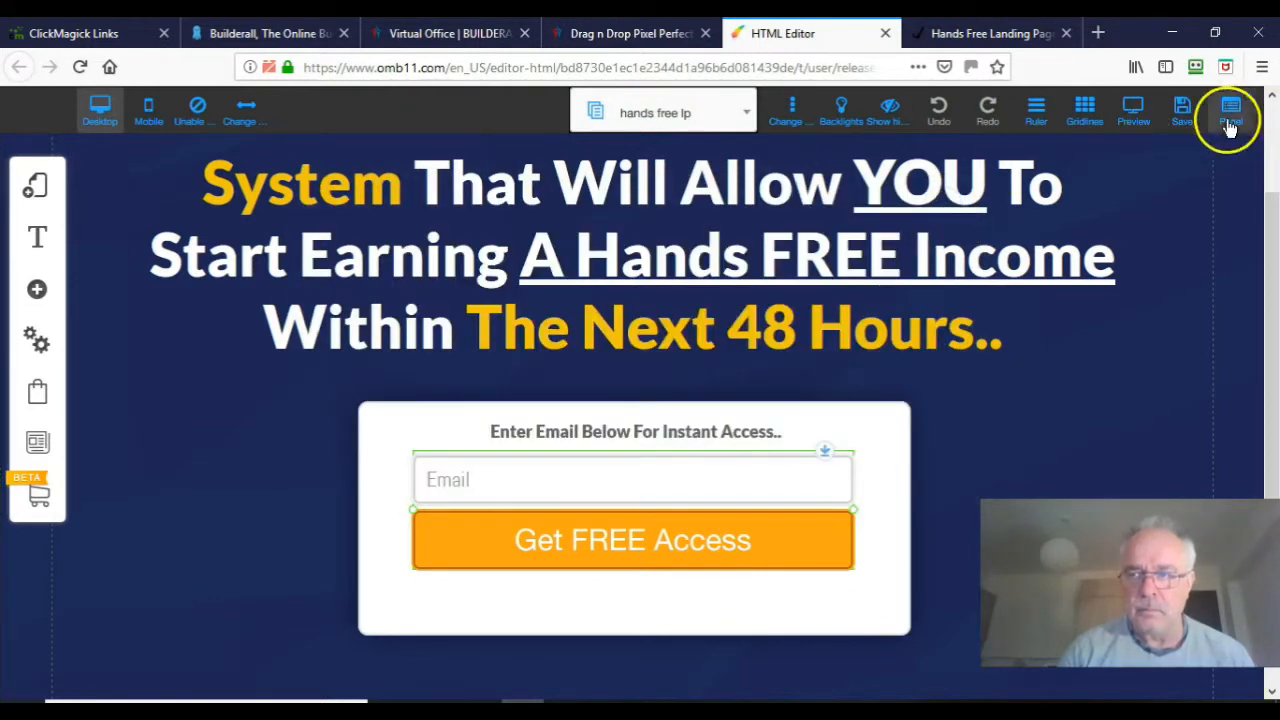
# Step: Save the hands free lp page changes through Panel/Save
pyautogui.click(1183, 110)
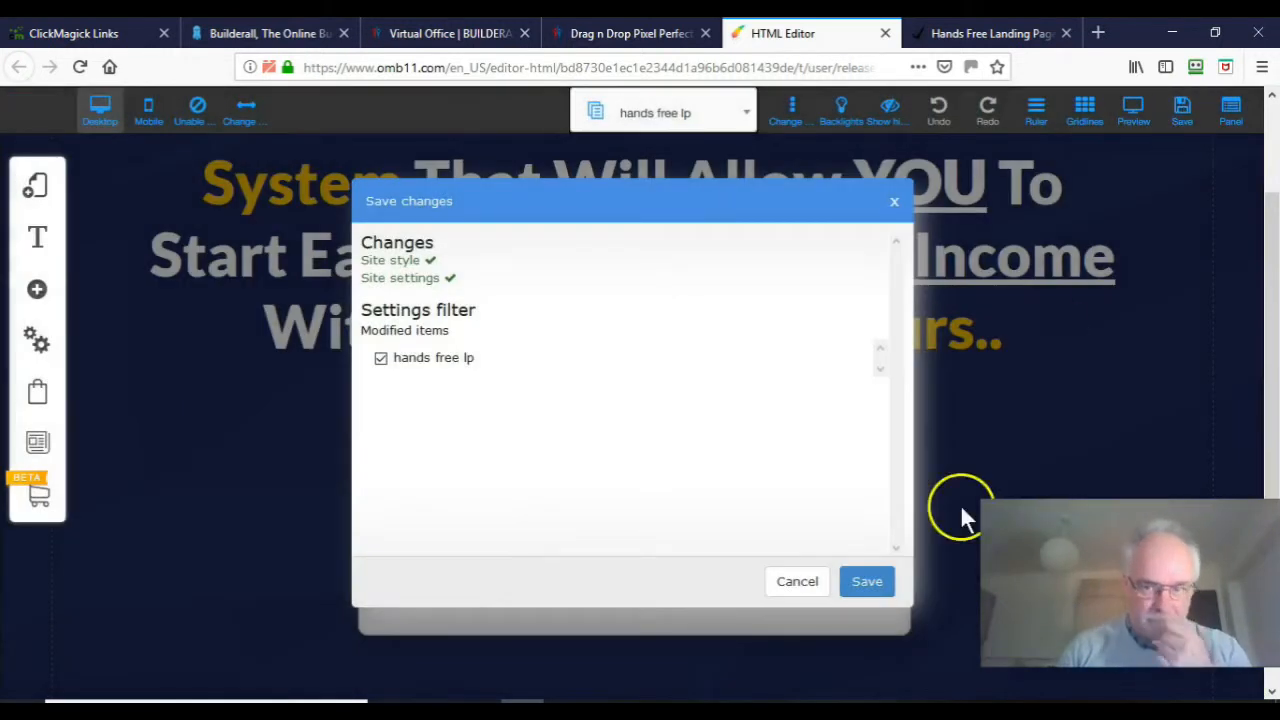
pyautogui.click(866, 584)
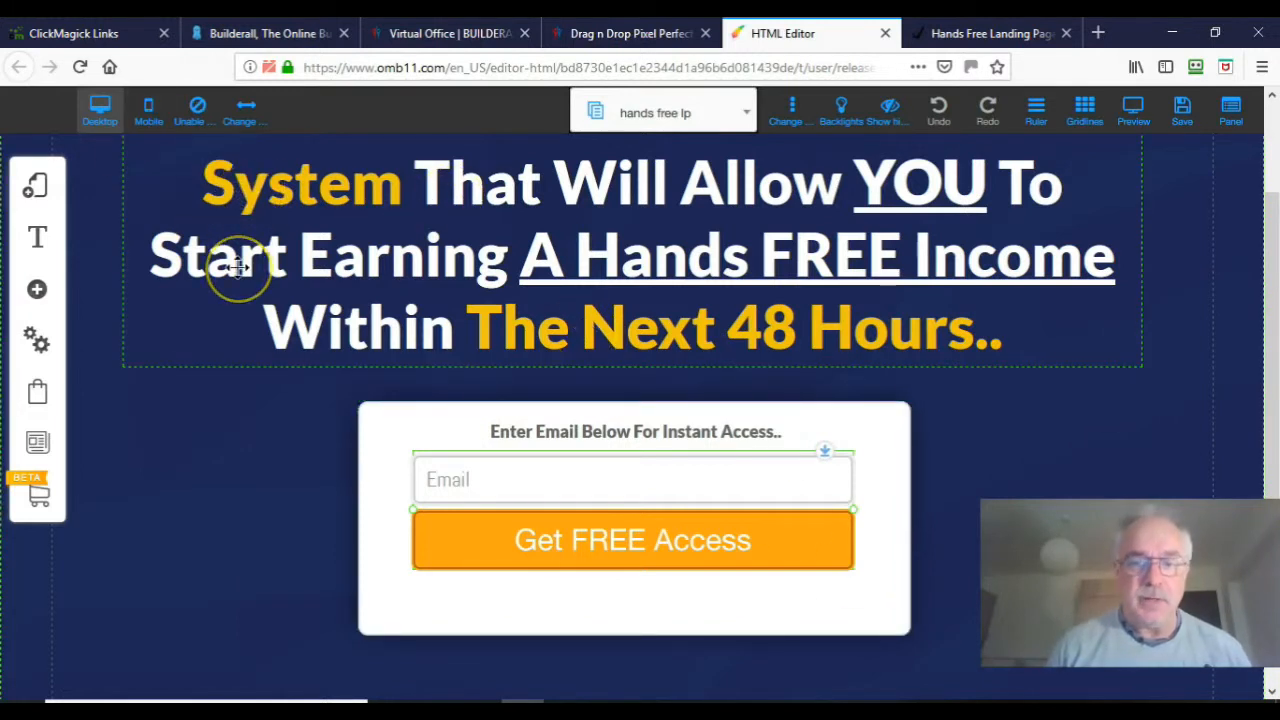
# Step: Copy the test1 tracking link and load it in the Hands Free tab's address bar
pyautogui.click(124, 35)
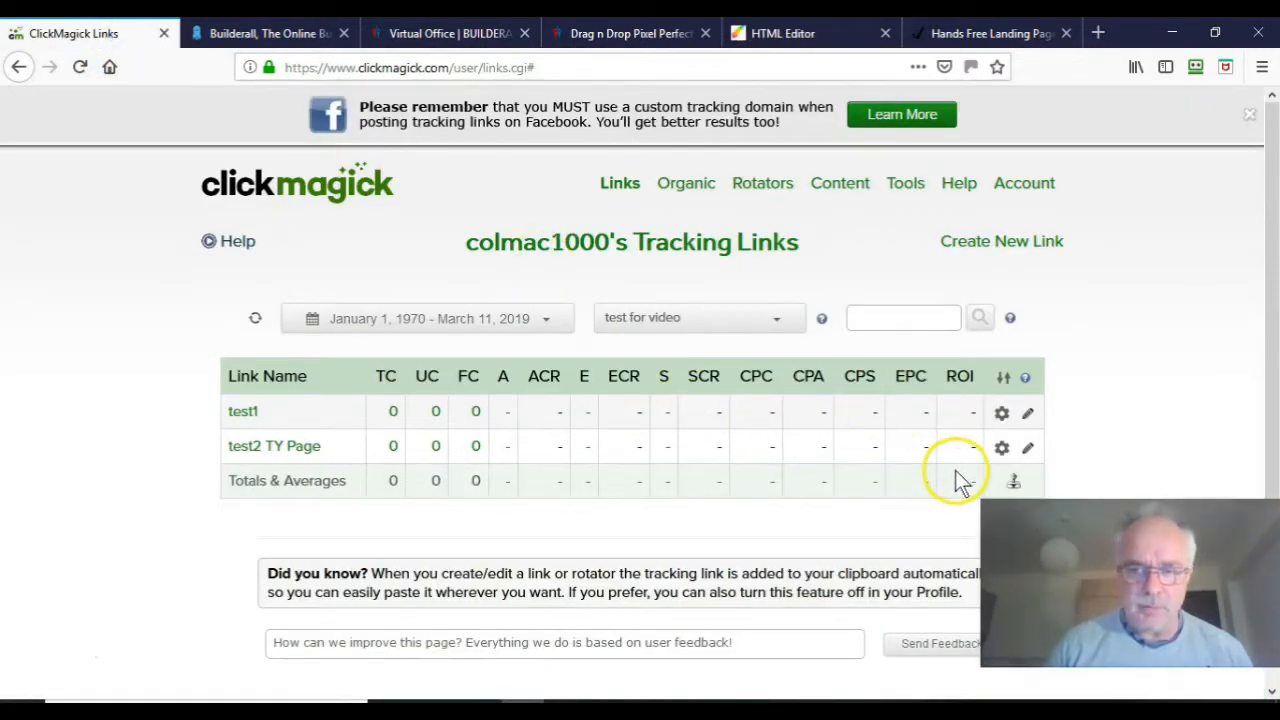
pyautogui.click(1001, 414)
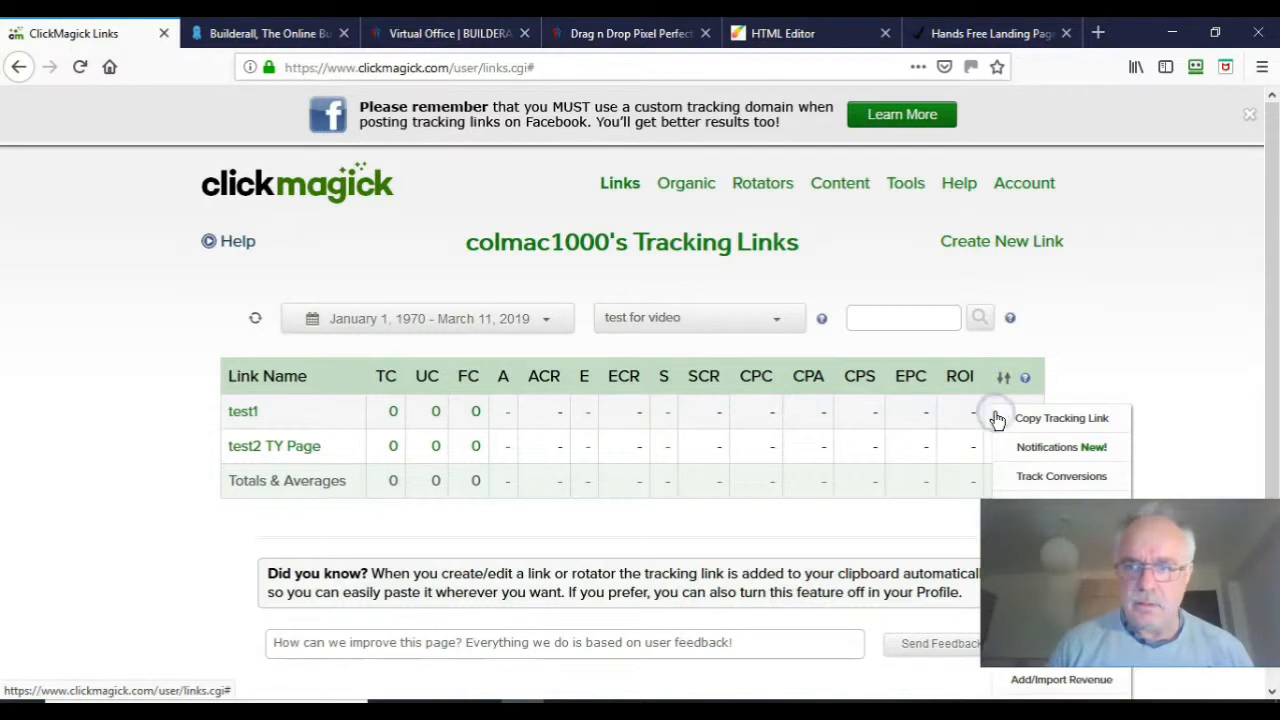
pyautogui.click(1038, 418)
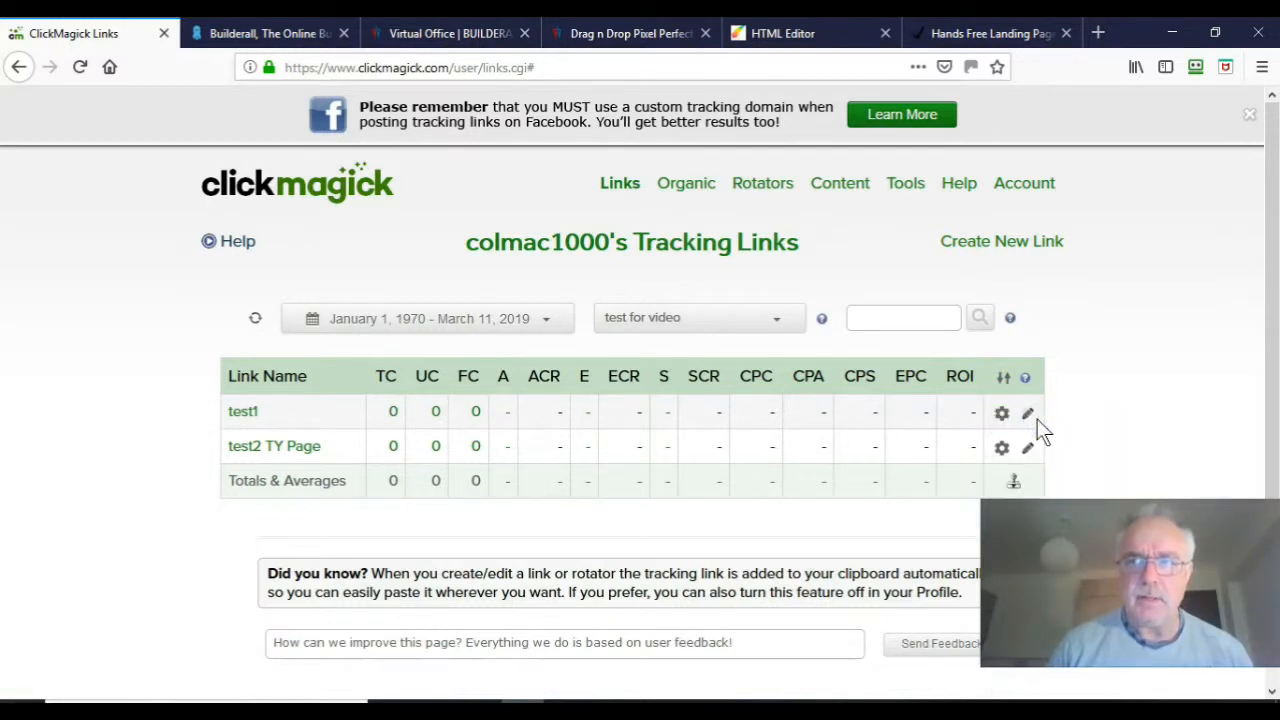
pyautogui.click(950, 33)
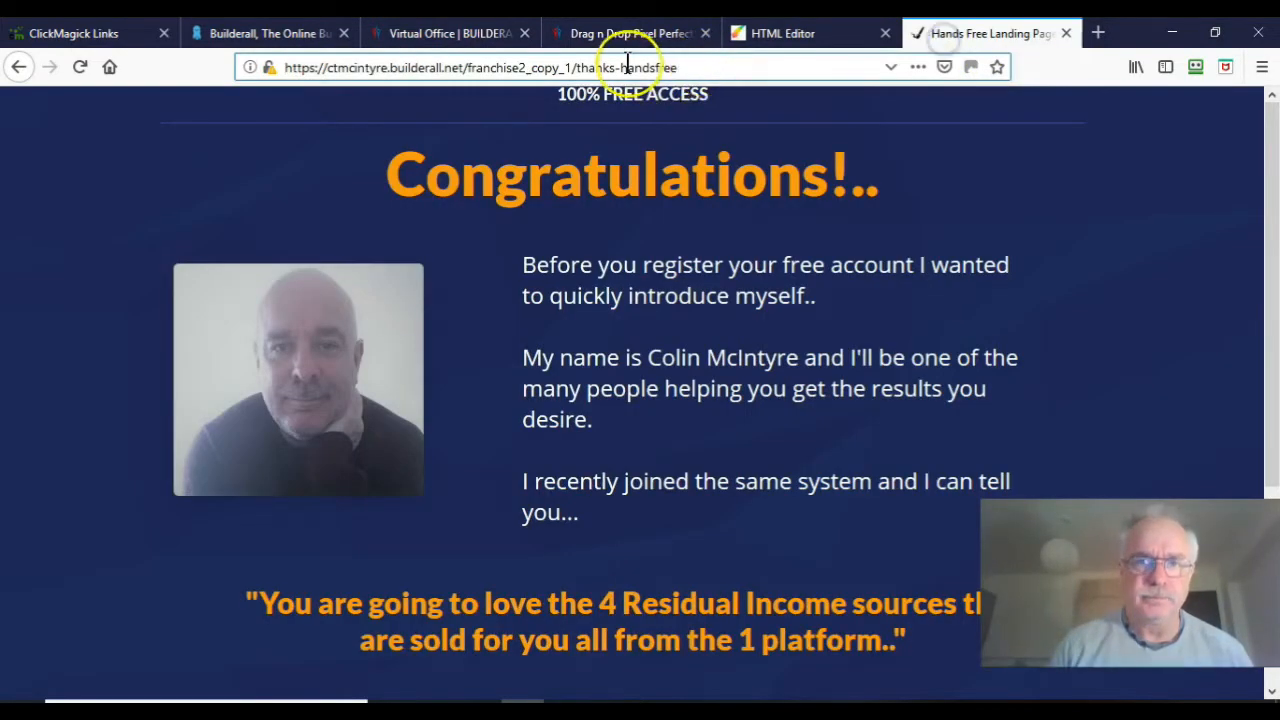
pyautogui.click(711, 69)
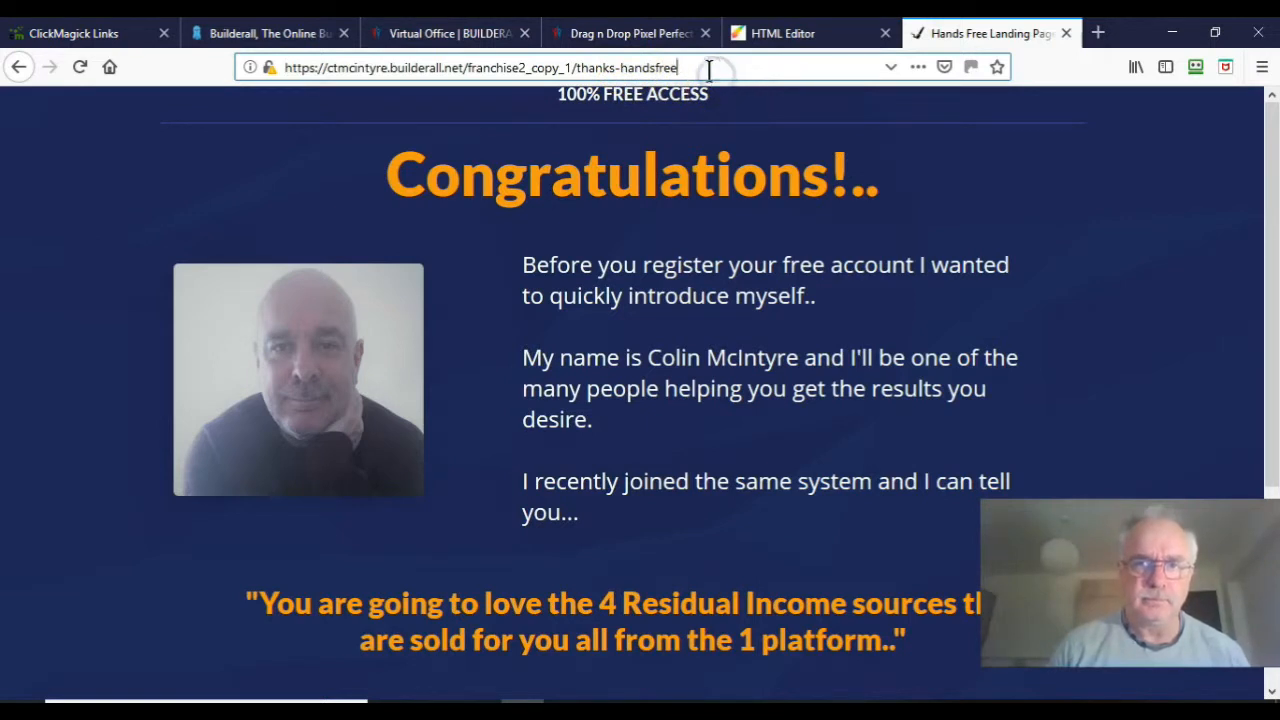
pyautogui.moveTo(698, 69); pyautogui.dragTo(157, 31)
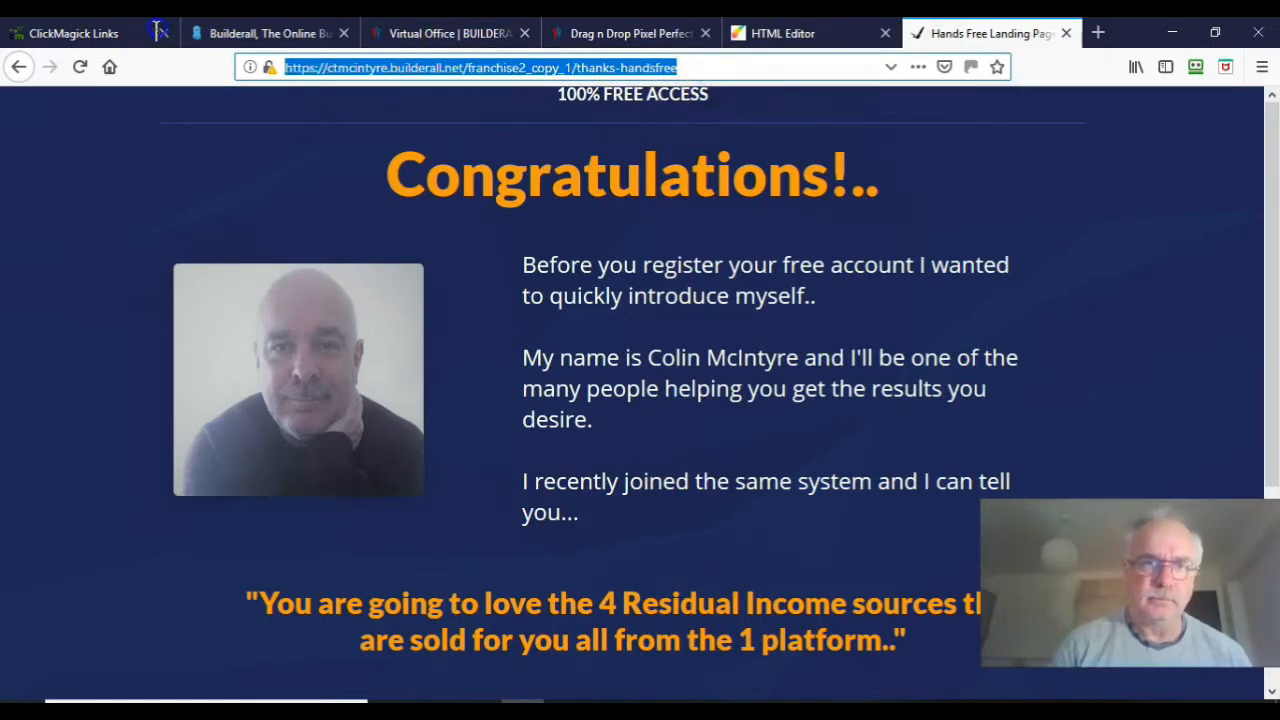
pyautogui.write('http://track.colintmcintyre.com/test1')
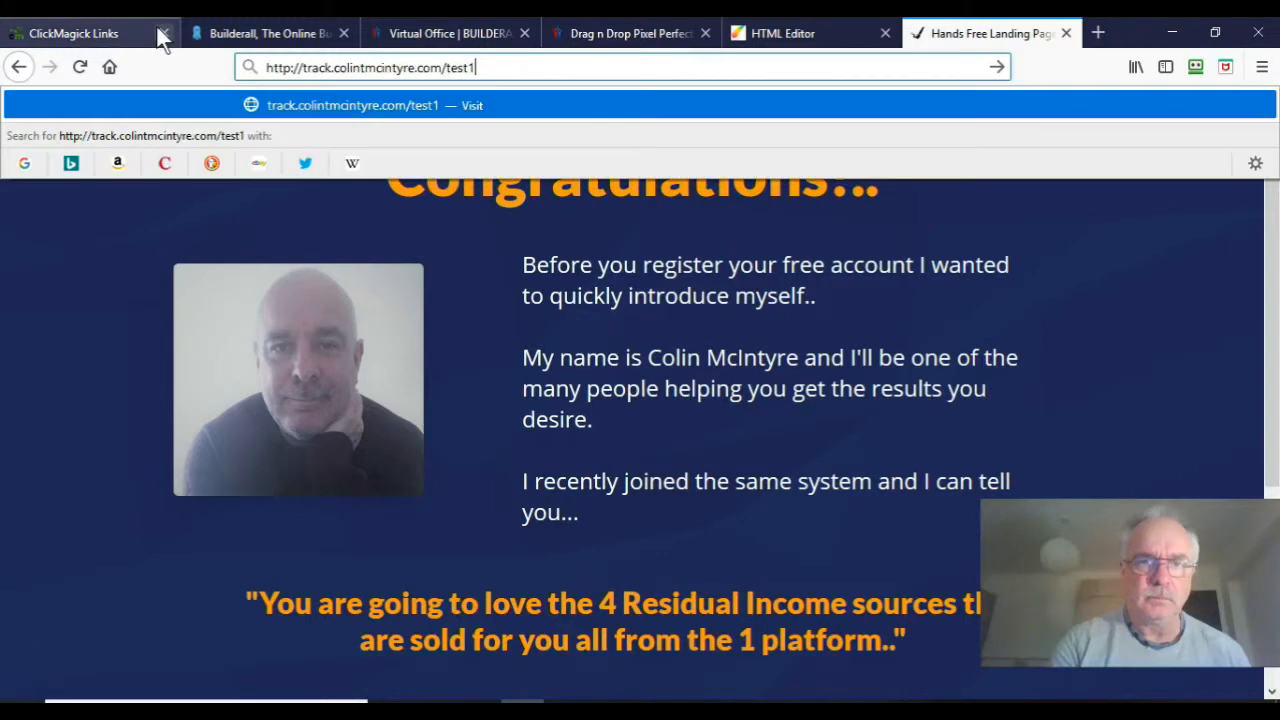
pyautogui.press('Return')
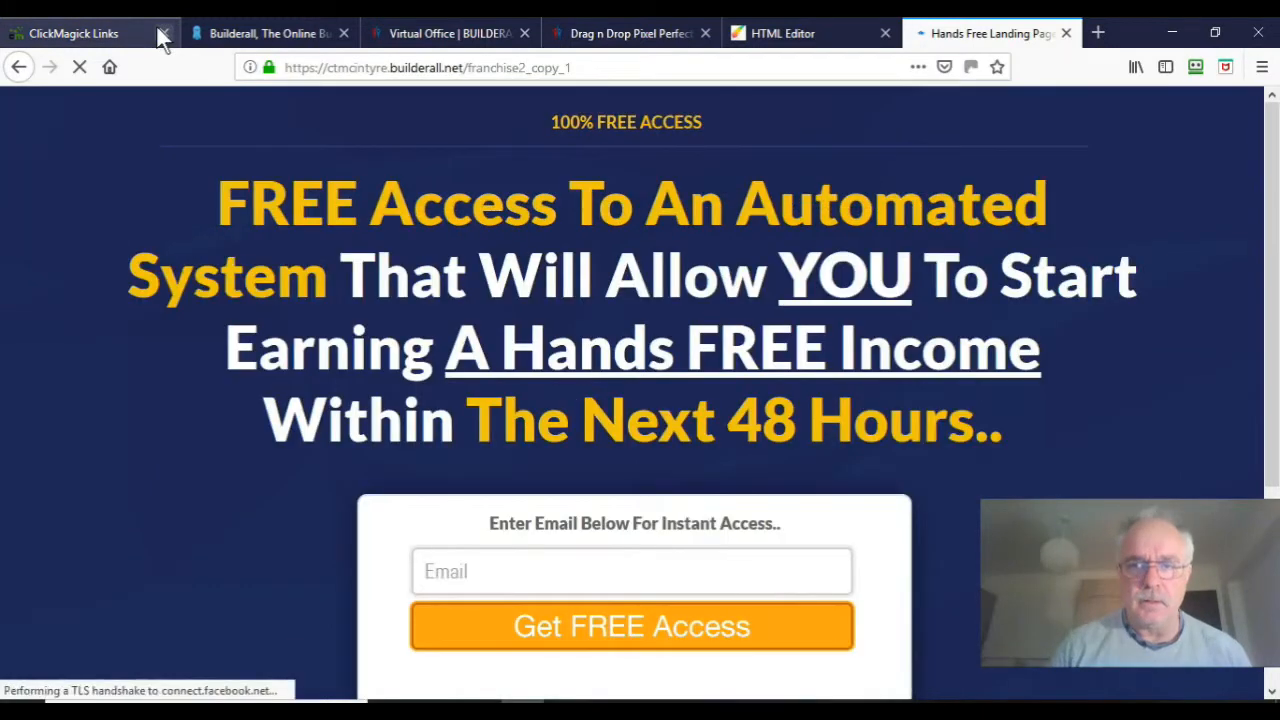
# Step: Enter the saved test e-mail (starting 'test5') and submit it with Get FREE Access
pyautogui.click(521, 580)
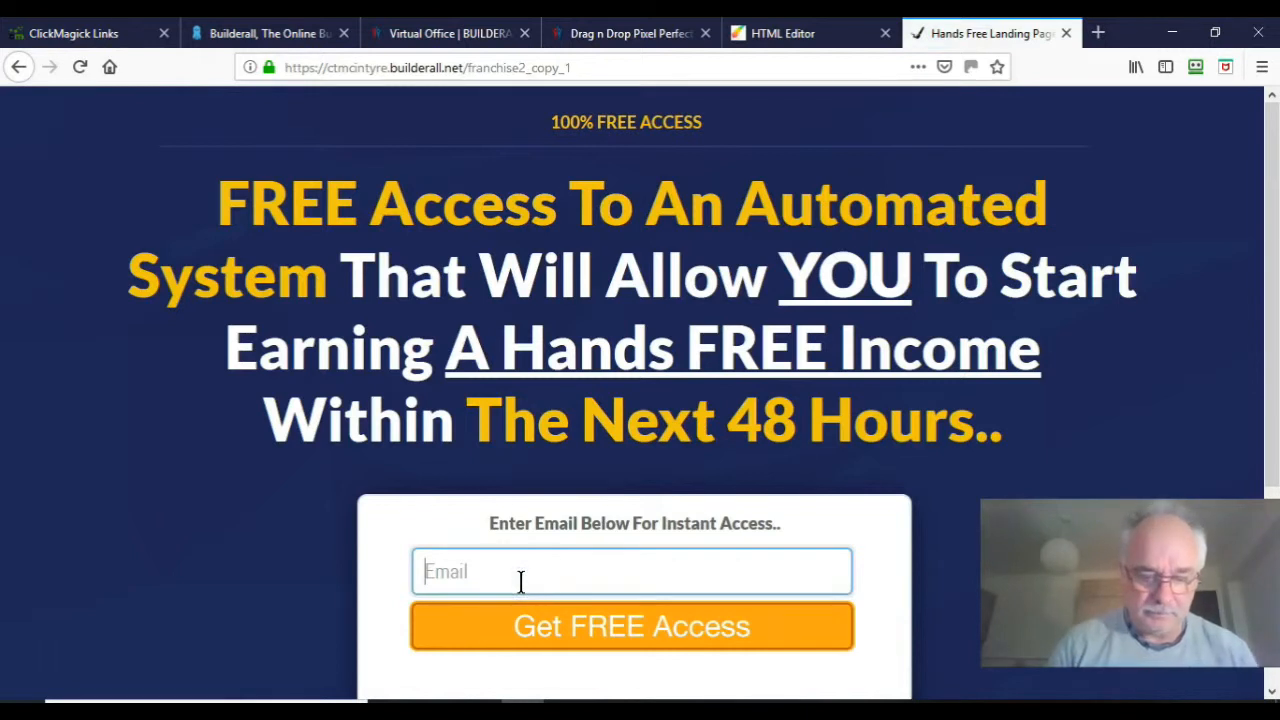
pyautogui.write('t')
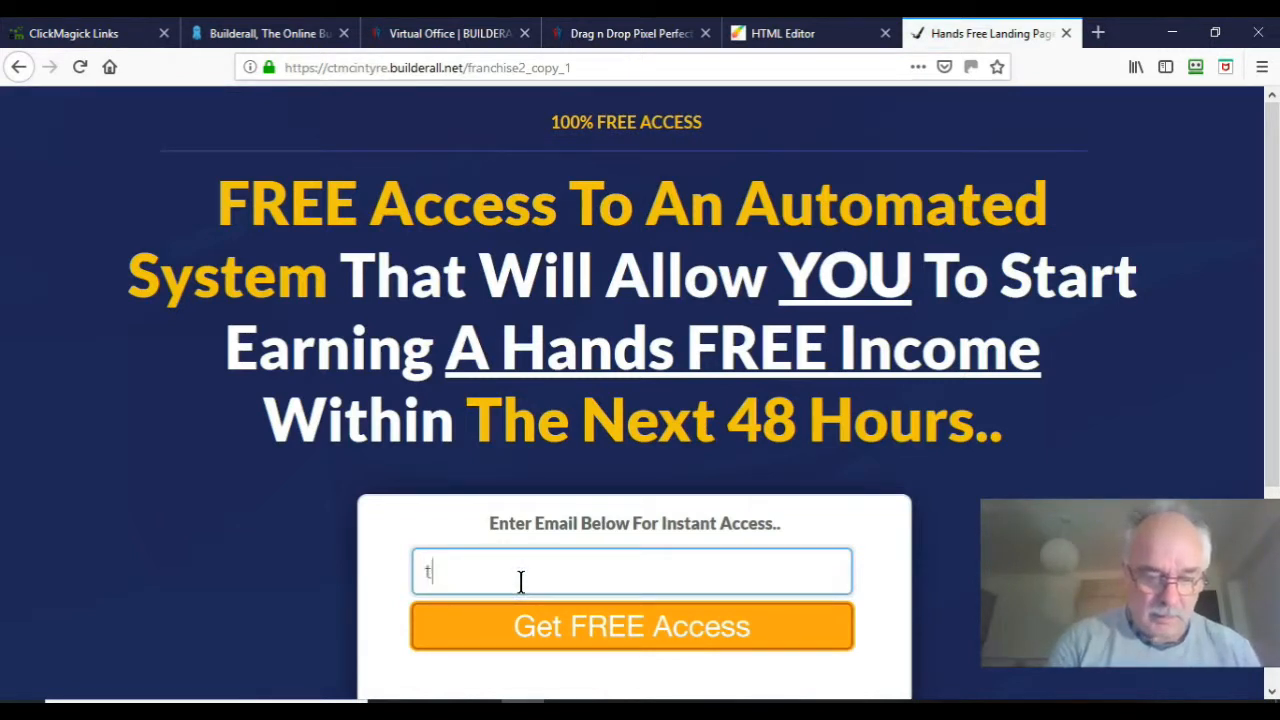
pyautogui.write('est5')
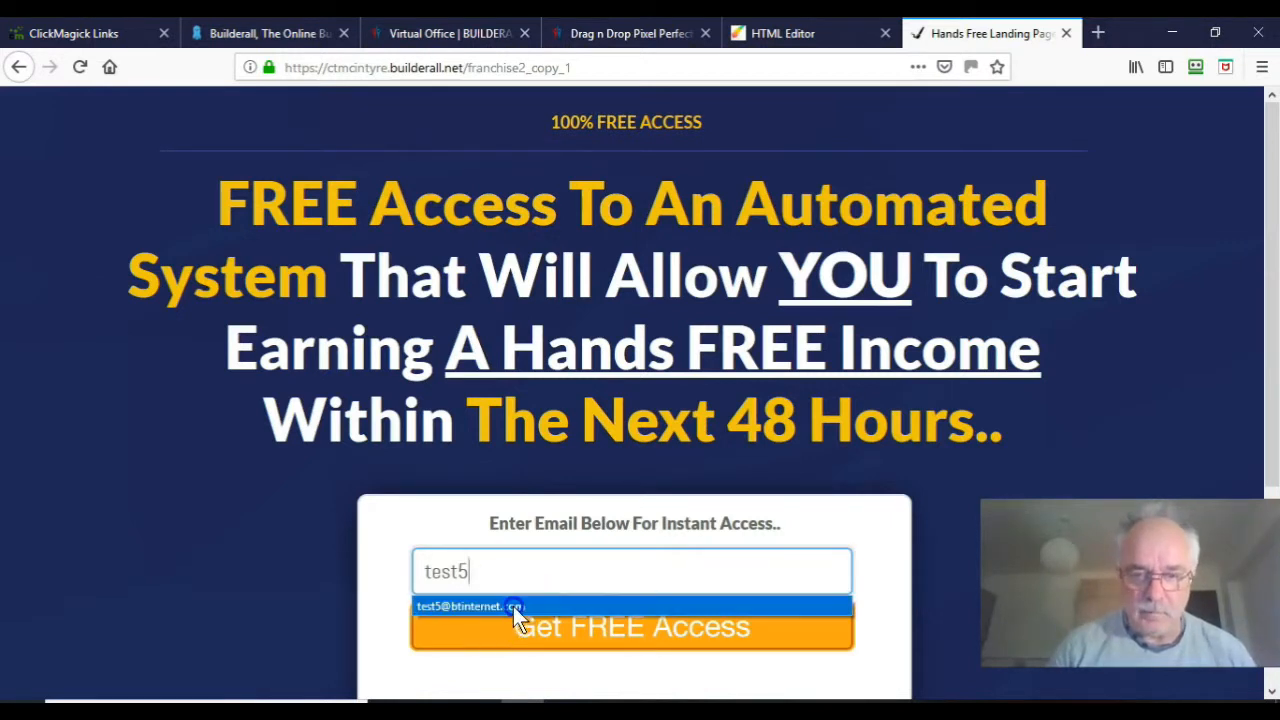
pyautogui.click(513, 606)
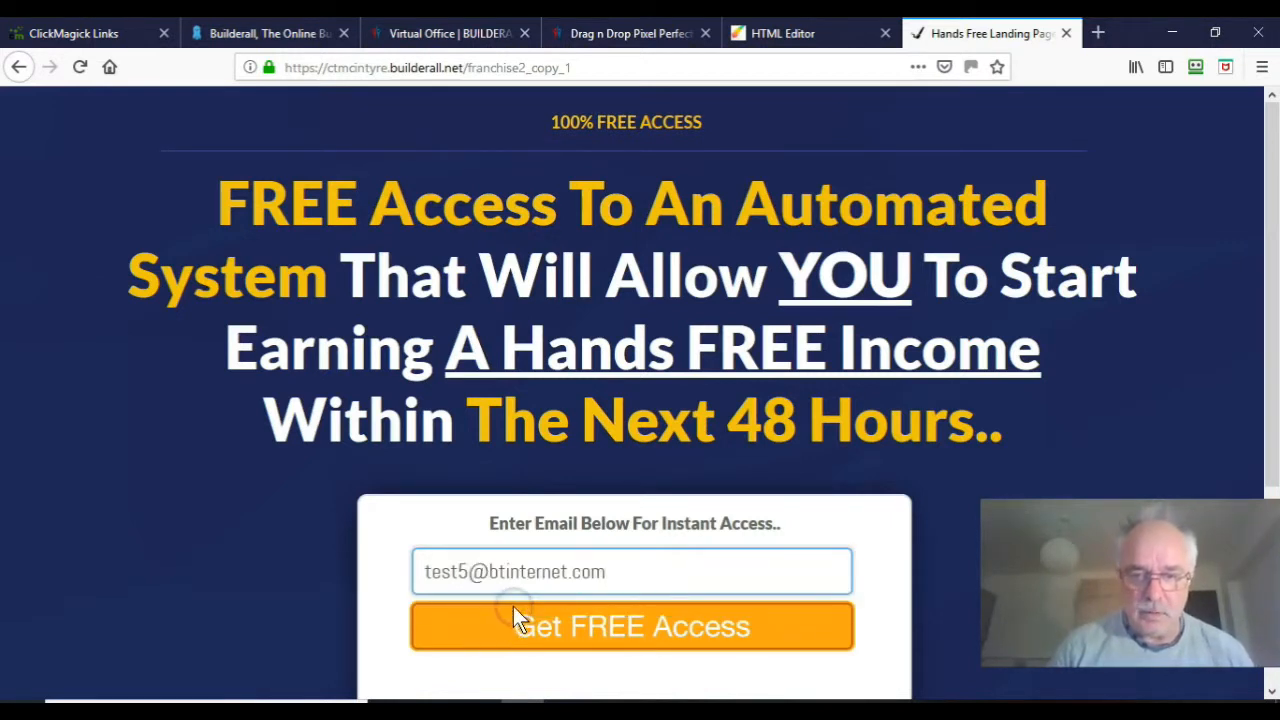
pyautogui.click(562, 632)
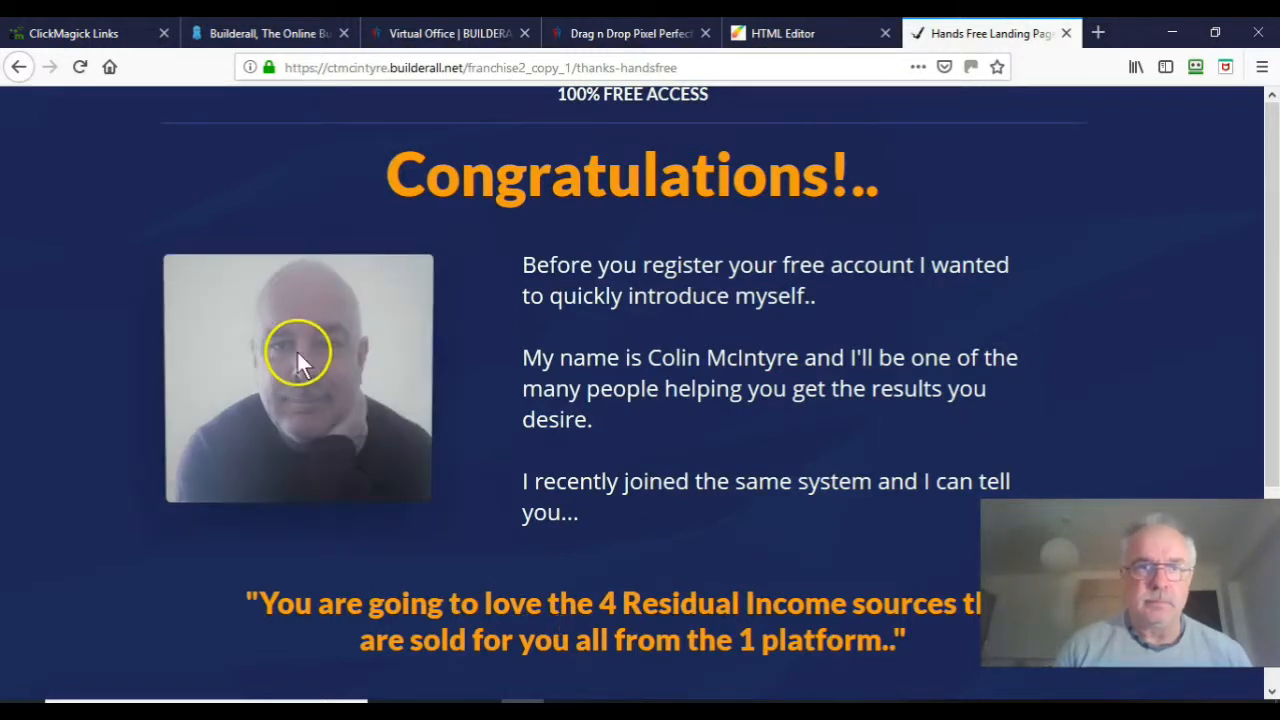
# Step: Refresh ClickMagick's Tracking Links table to register the test click
pyautogui.click(111, 35)
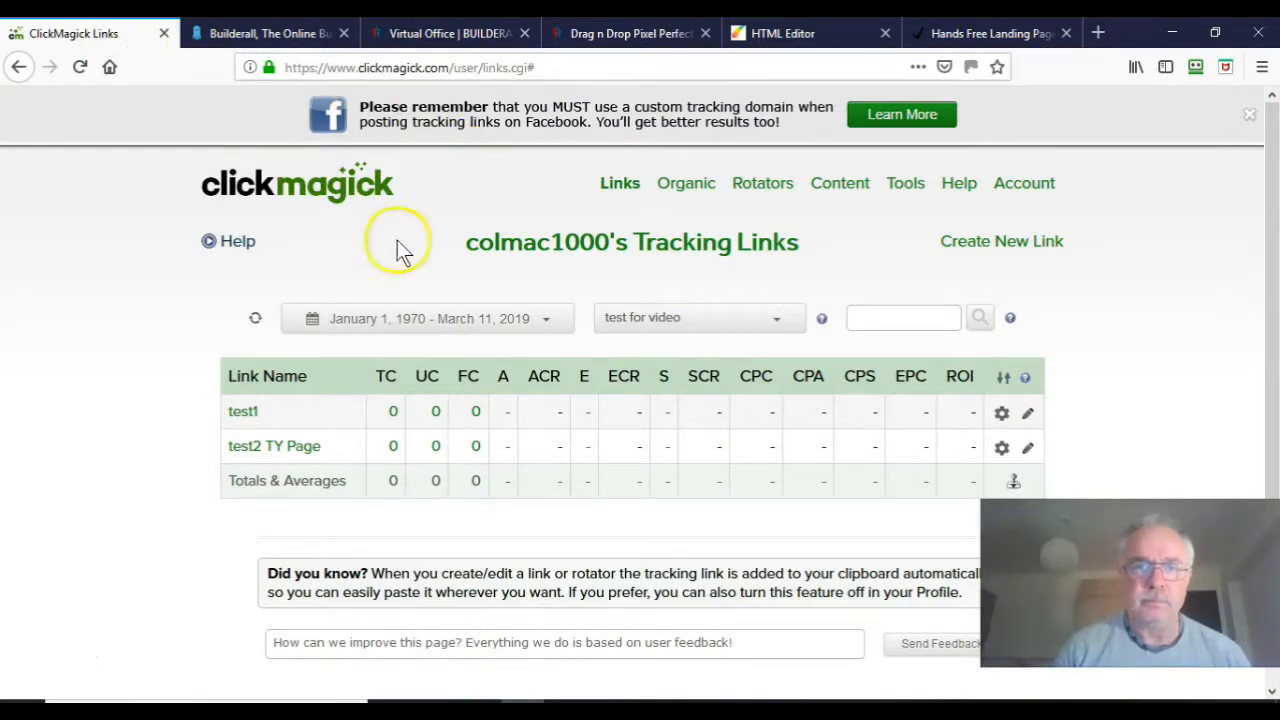
pyautogui.click(257, 321)
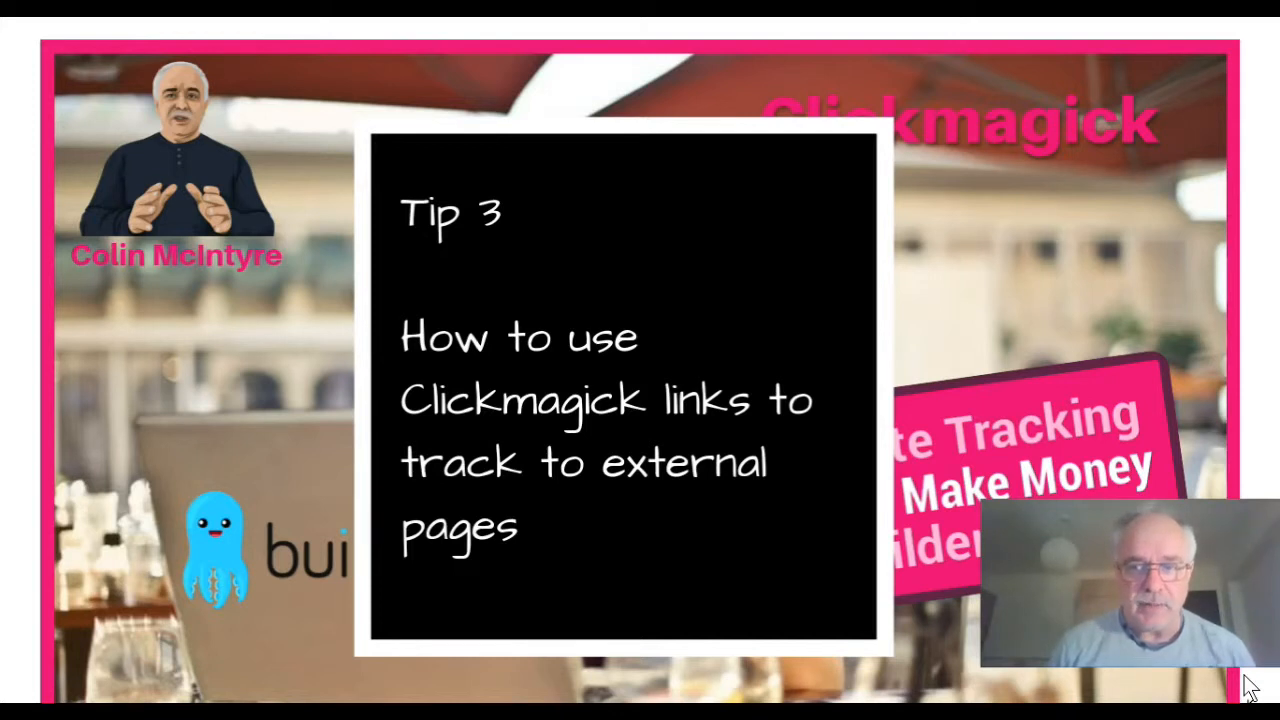
# Step: Leave the Tip 3 slide and return to the Thanks-handsfree page in Builderall's HTML Editor
pyautogui.click(1250, 688)
pyautogui.click(523, 708)
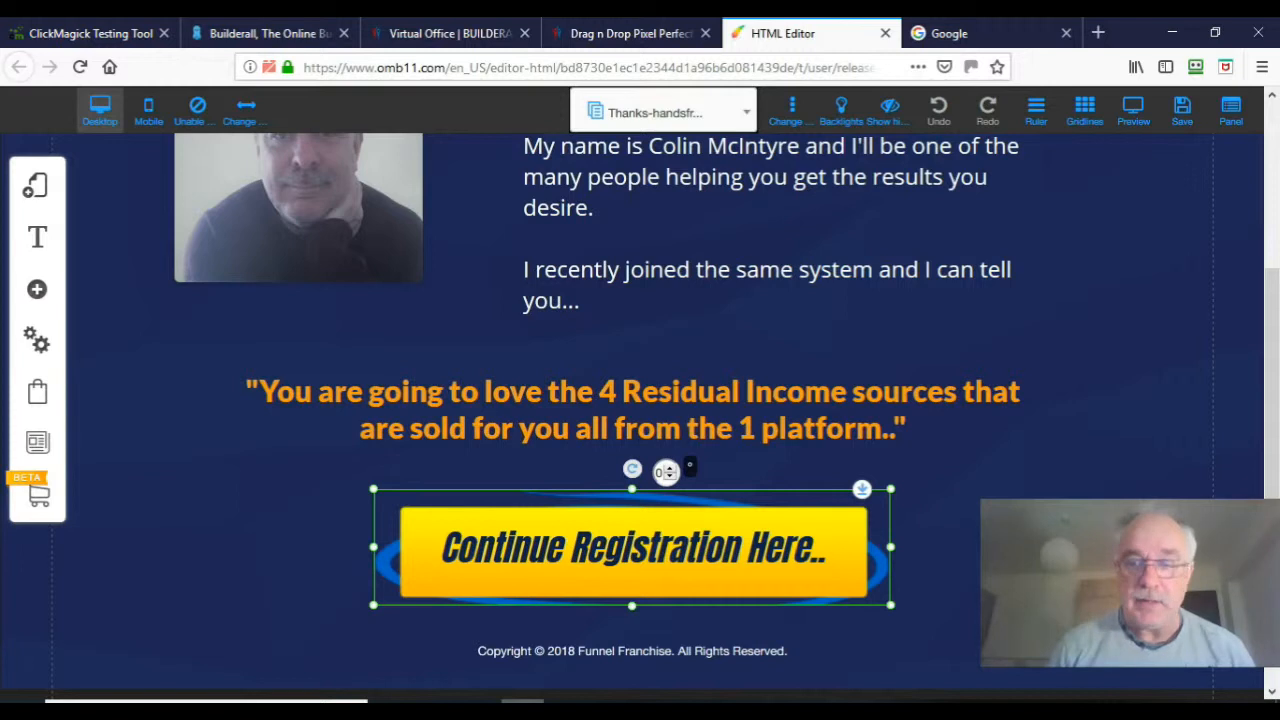
pyautogui.doubleClick(757, 540)
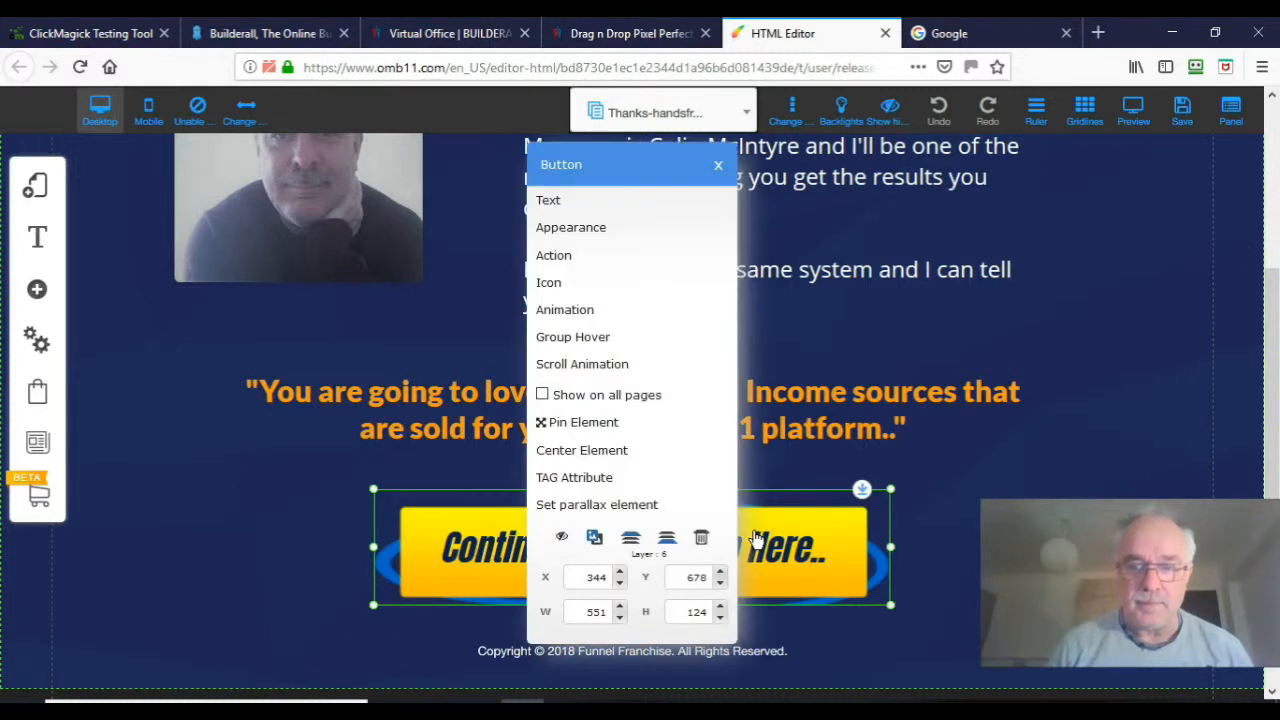
pyautogui.click(586, 257)
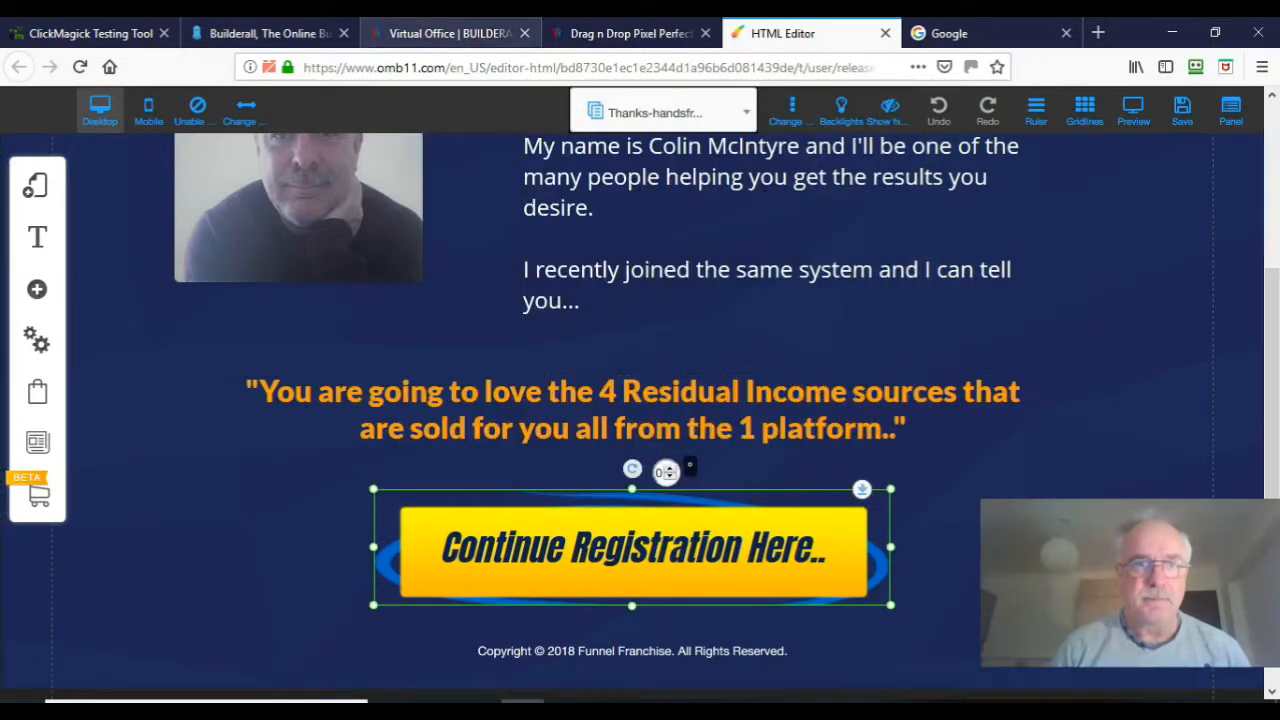
# Step: Clear your own test click data with the ClickMagick Testing Tool's Clear My Stuff
pyautogui.click(126, 36)
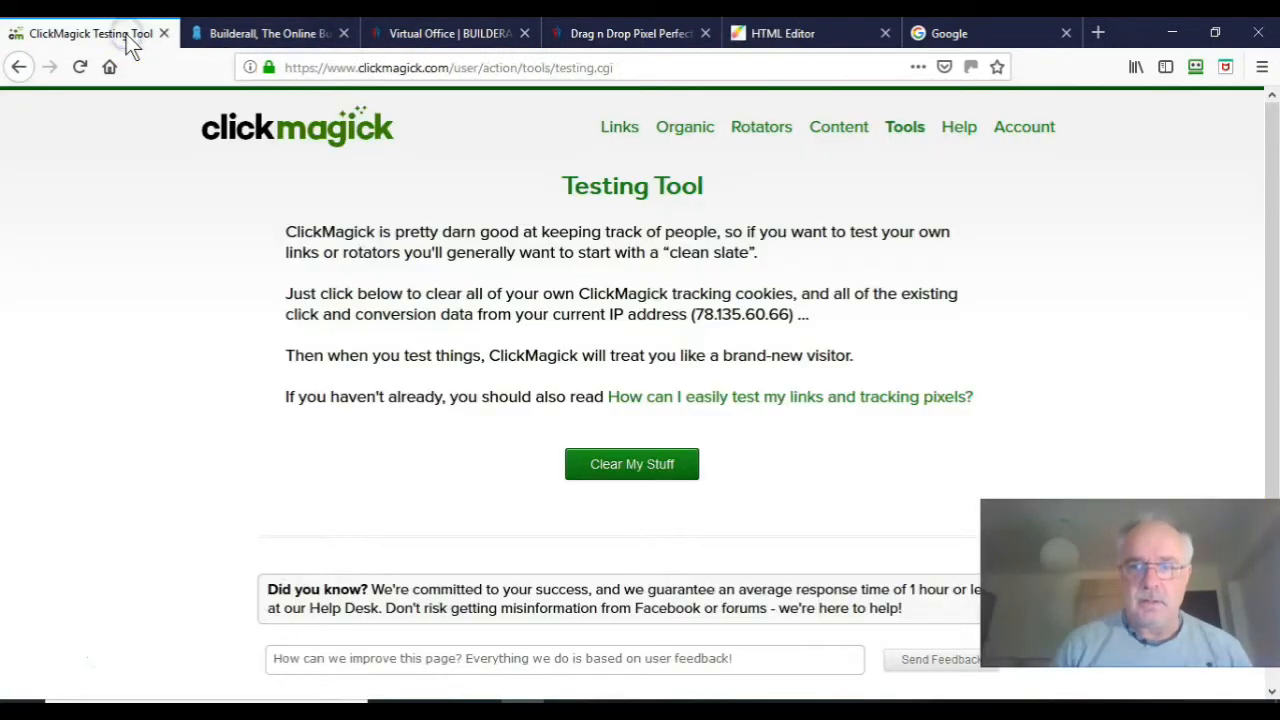
pyautogui.click(620, 130)
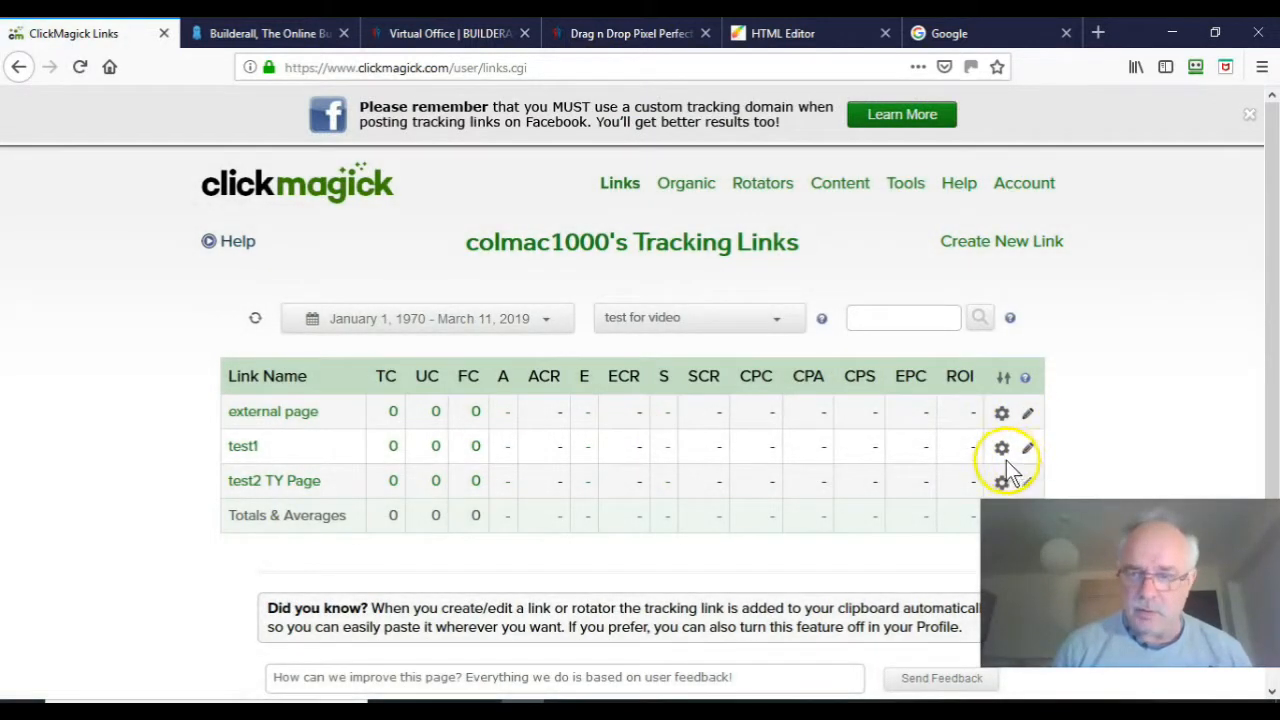
# Step: Copy the test1 tracking link and open it in the Google tab
pyautogui.click(1002, 450)
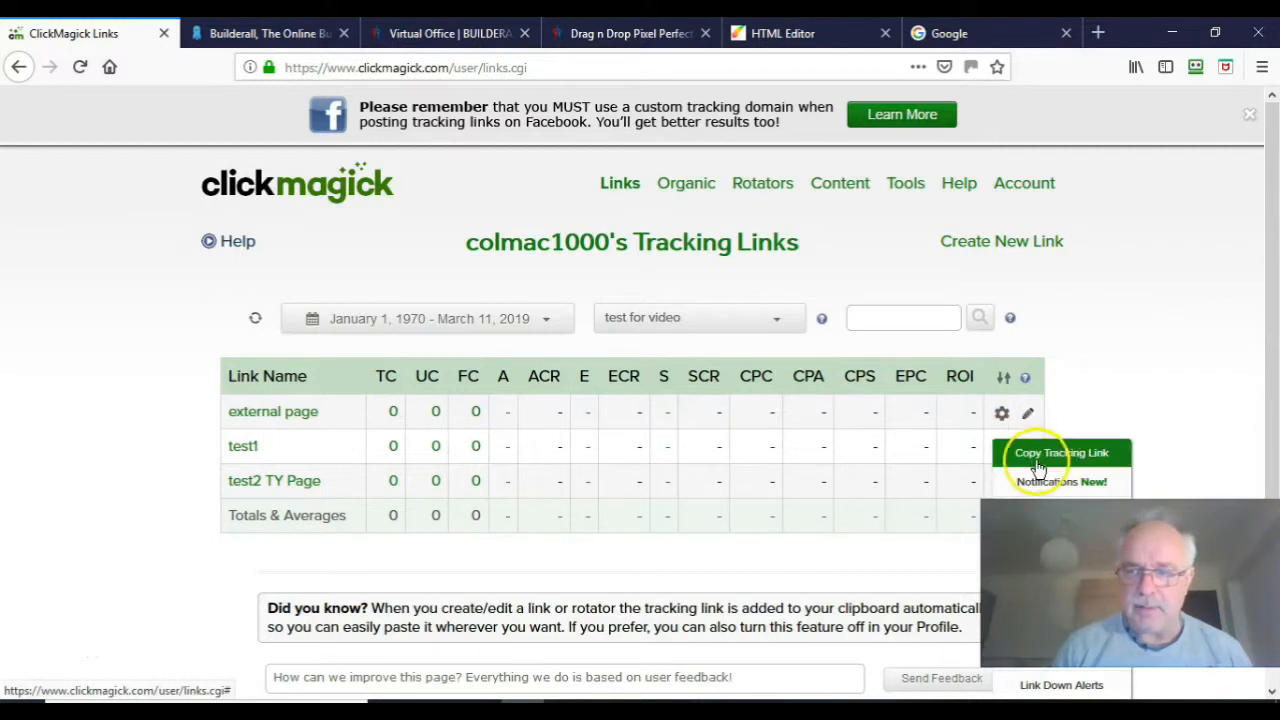
pyautogui.click(1041, 458)
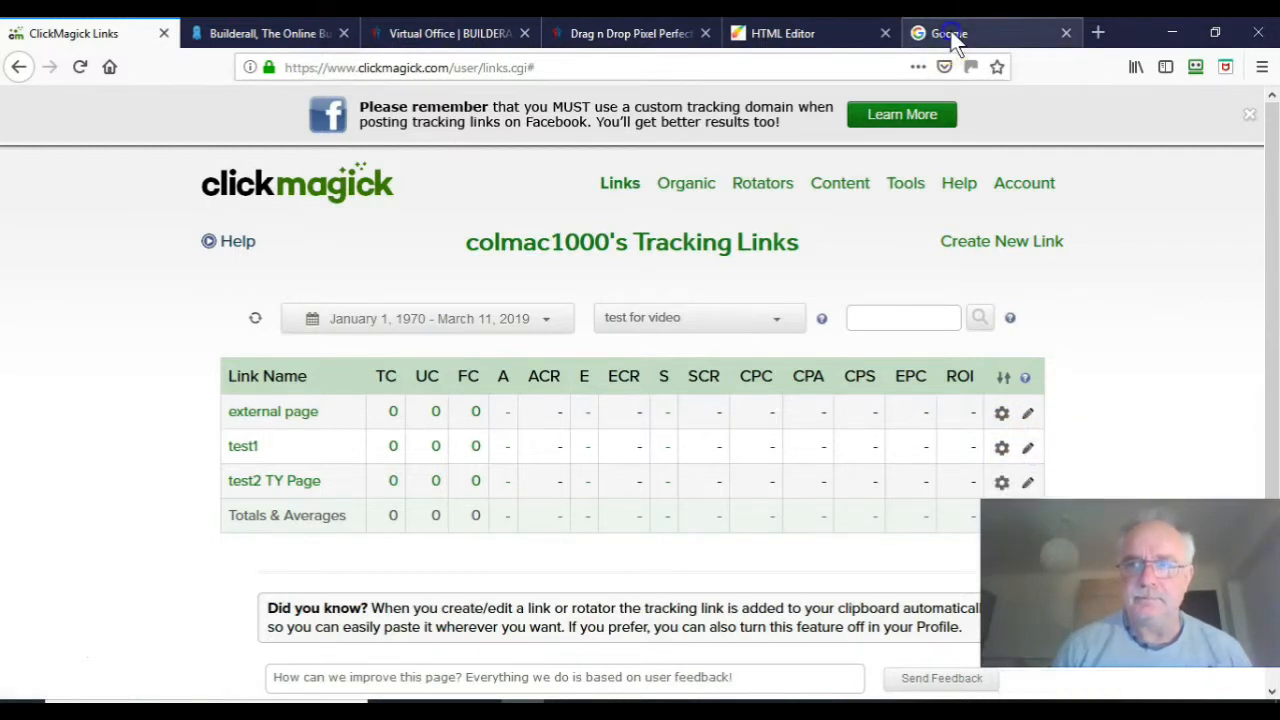
pyautogui.click(953, 36)
pyautogui.click(530, 67)
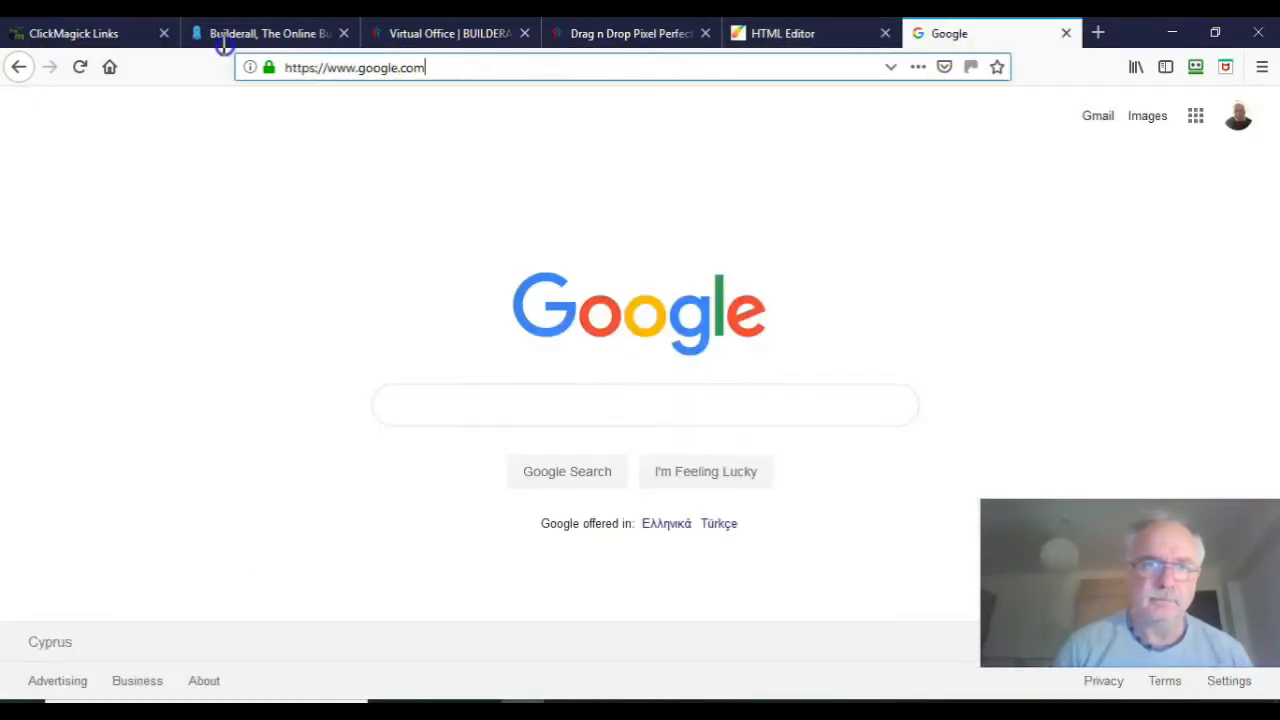
pyautogui.hotkey('ctrl', 'a')
pyautogui.hotkey('ctrl', 'v')
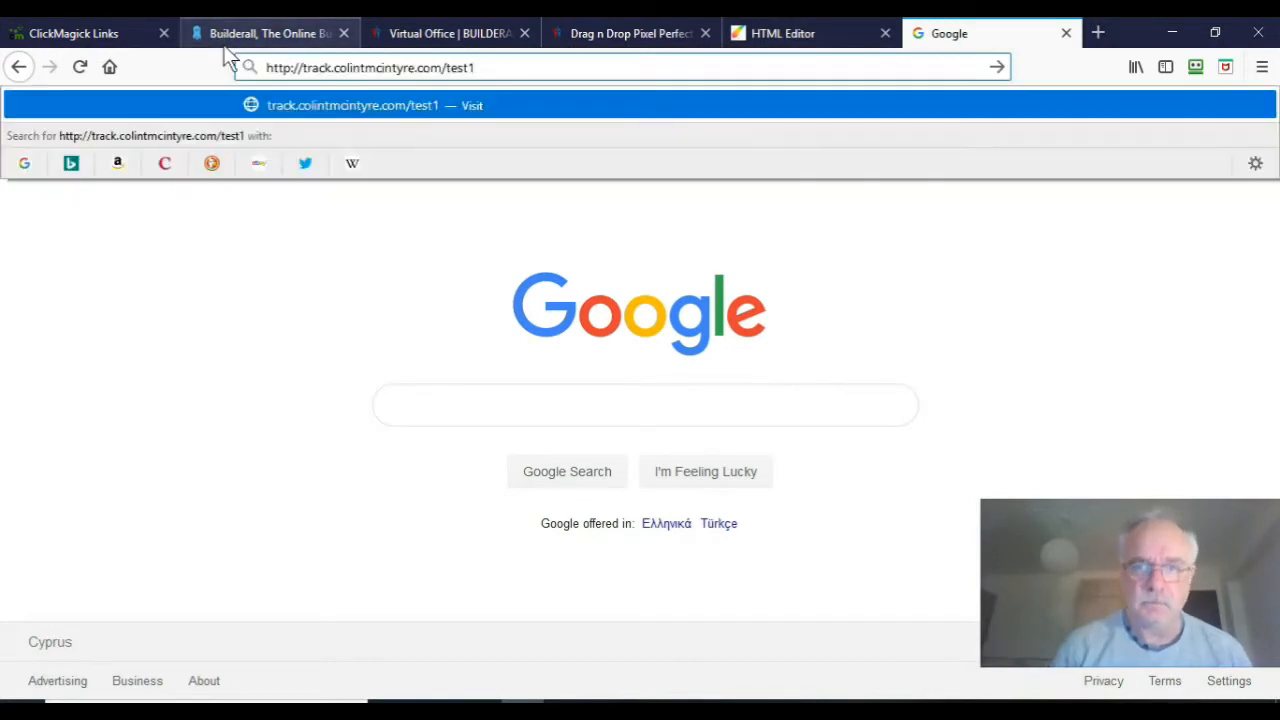
pyautogui.press('Return')
# Step: Submit a test e-mail address through the Get FREE Access opt-in form
pyautogui.click(504, 573)
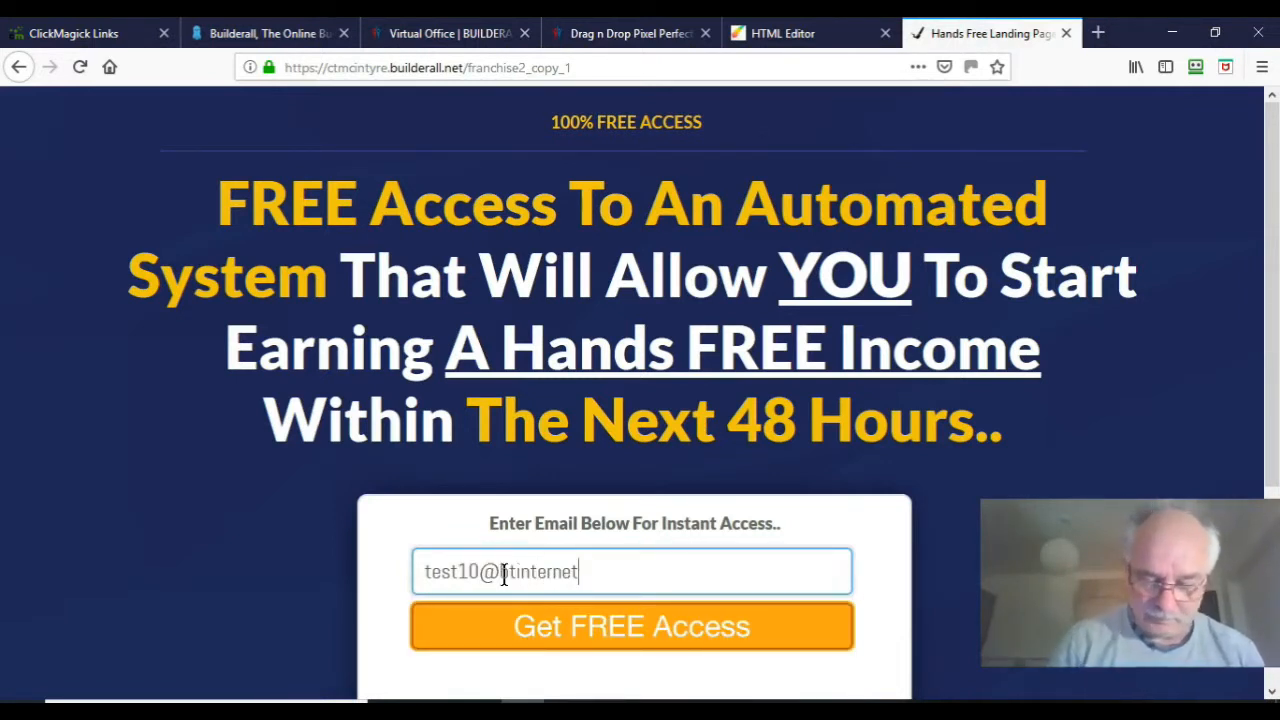
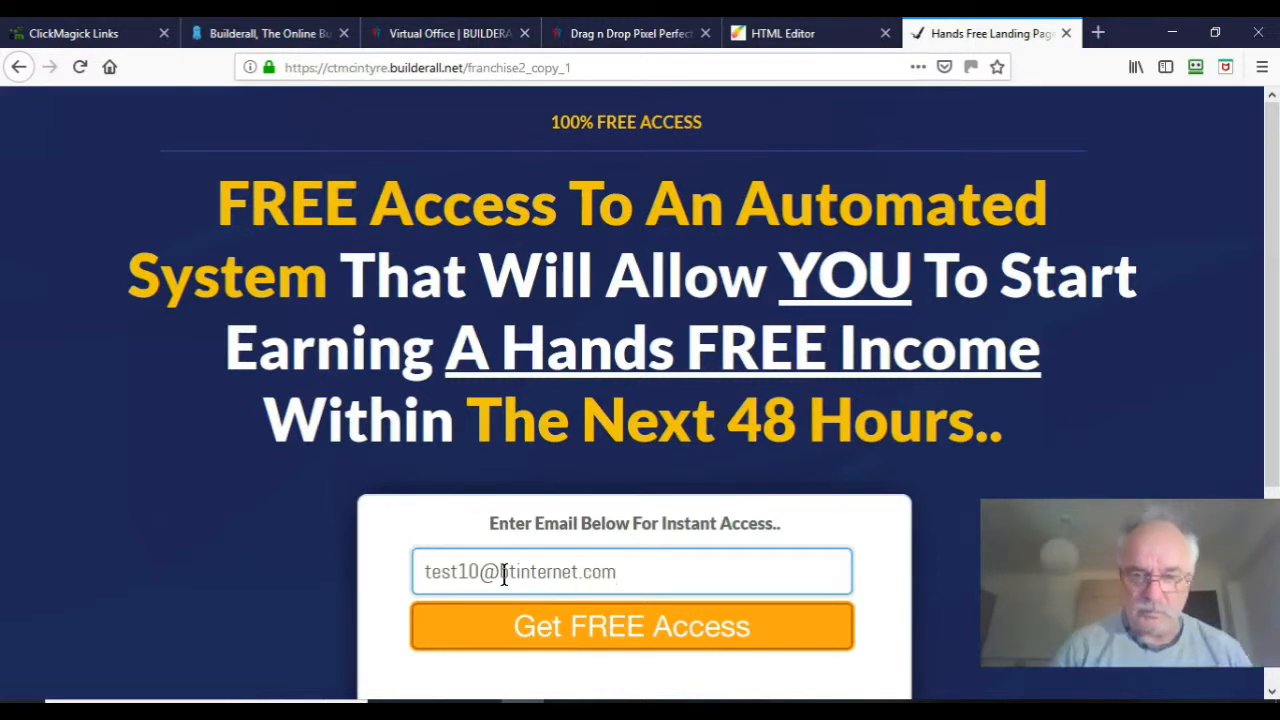
pyautogui.click(580, 645)
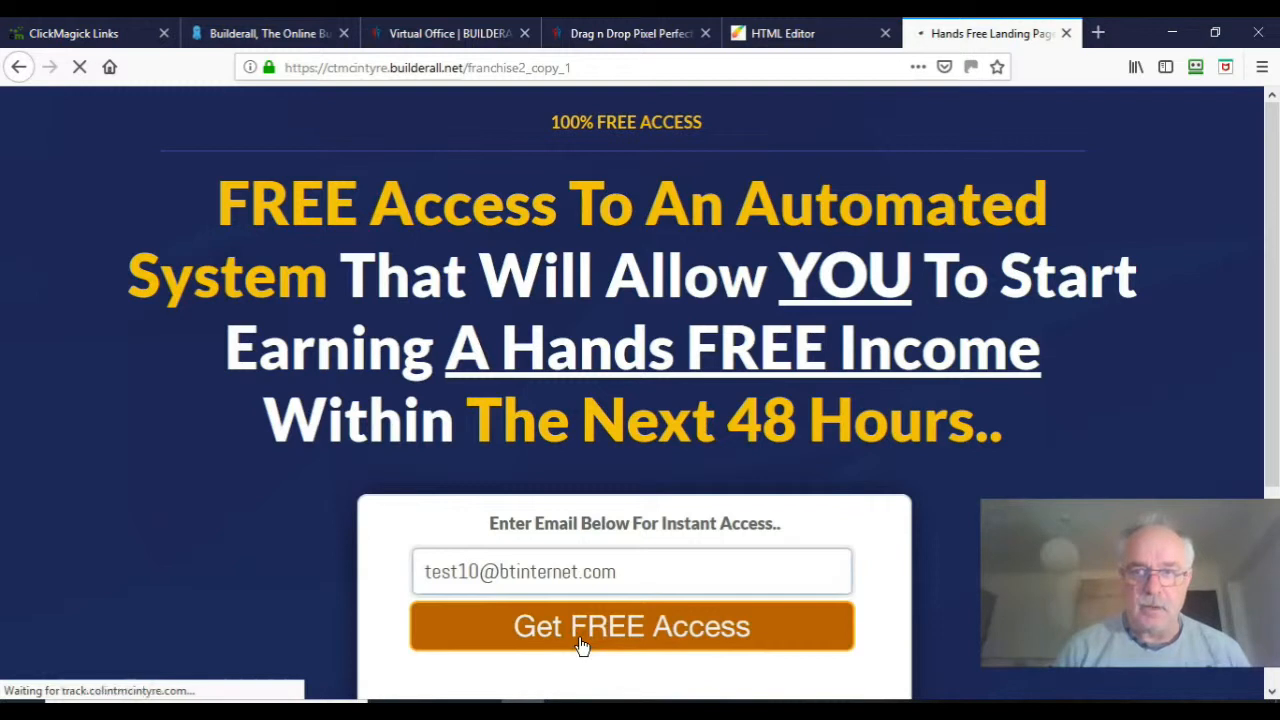
# Step: Follow the thank-you page's Continue Registration Here link, then return to ClickMagick's Tracking Links
pyautogui.scroll(-3, 580, 645)
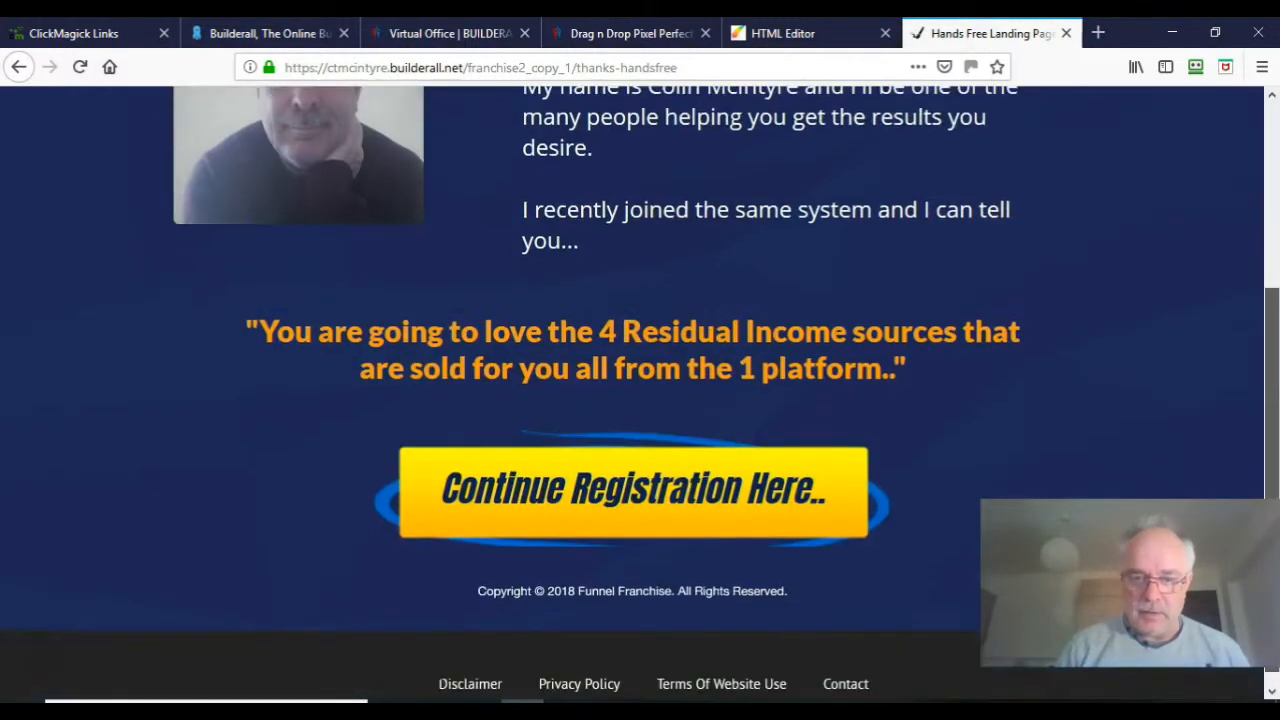
pyautogui.click(679, 503)
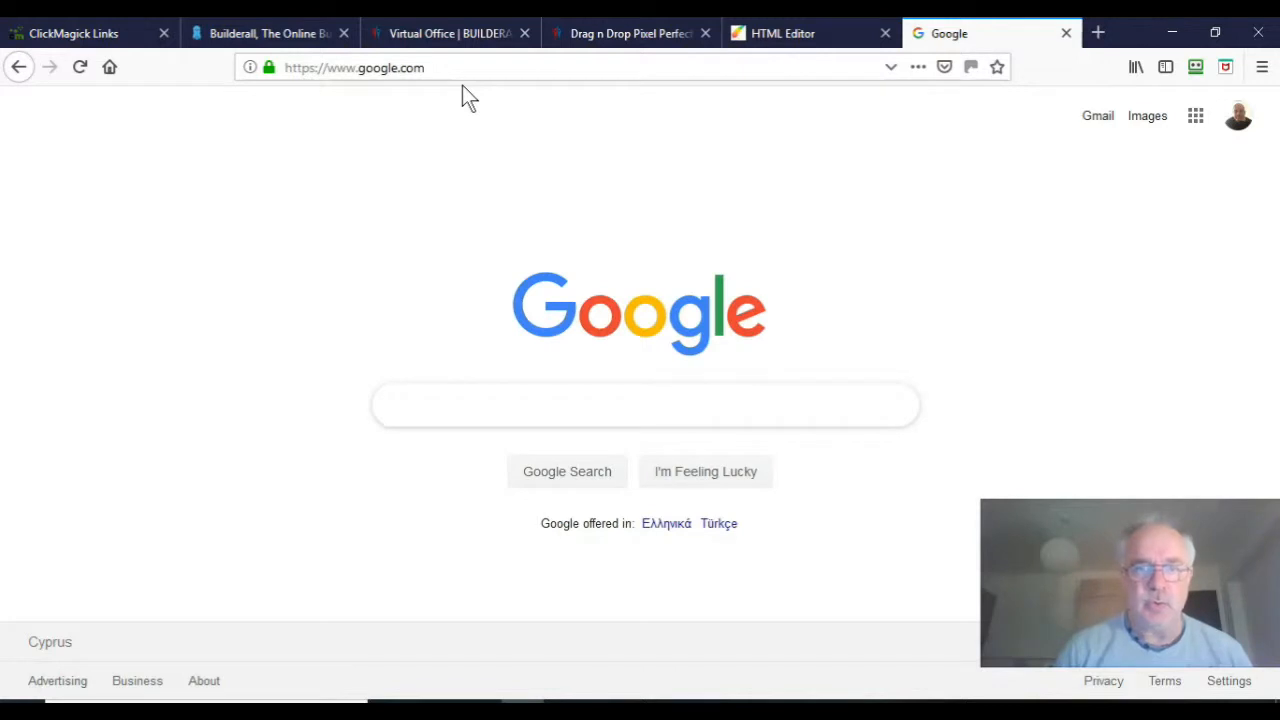
pyautogui.click(98, 38)
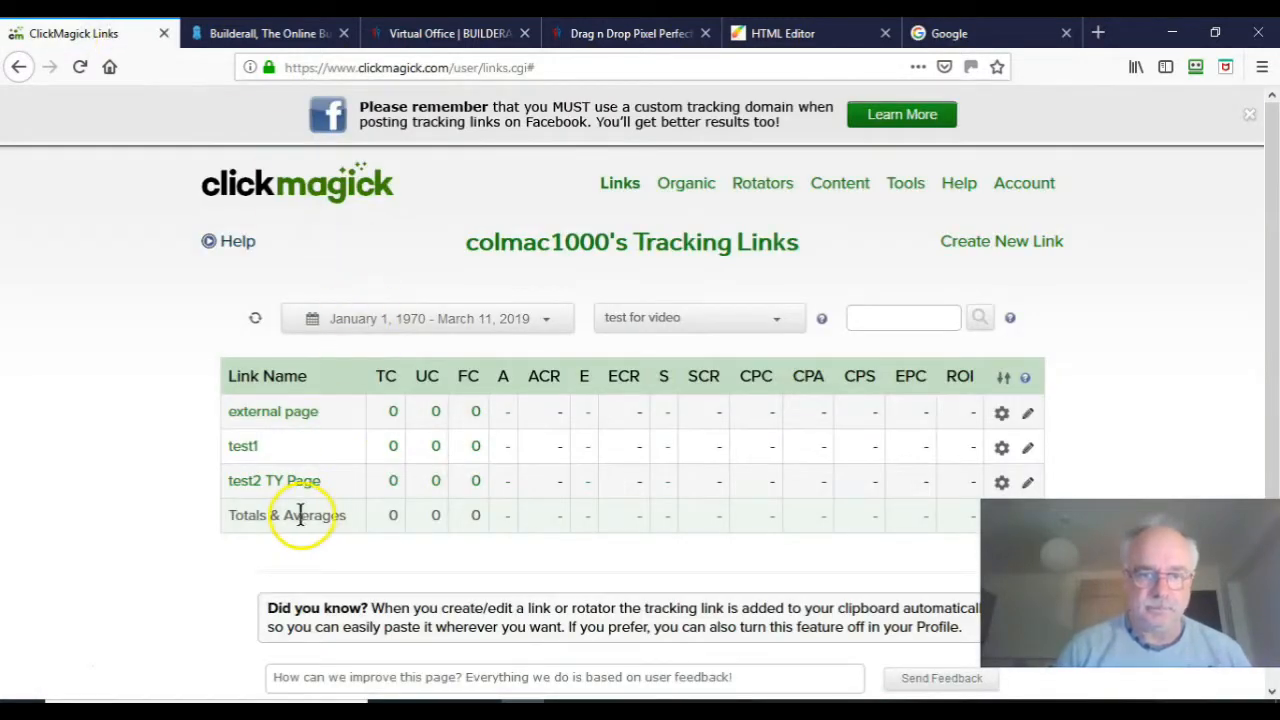
# Step: Refresh the Tracking Links stats to show 1 click each for external page, test1 and test2 TY Page
pyautogui.click(255, 319)
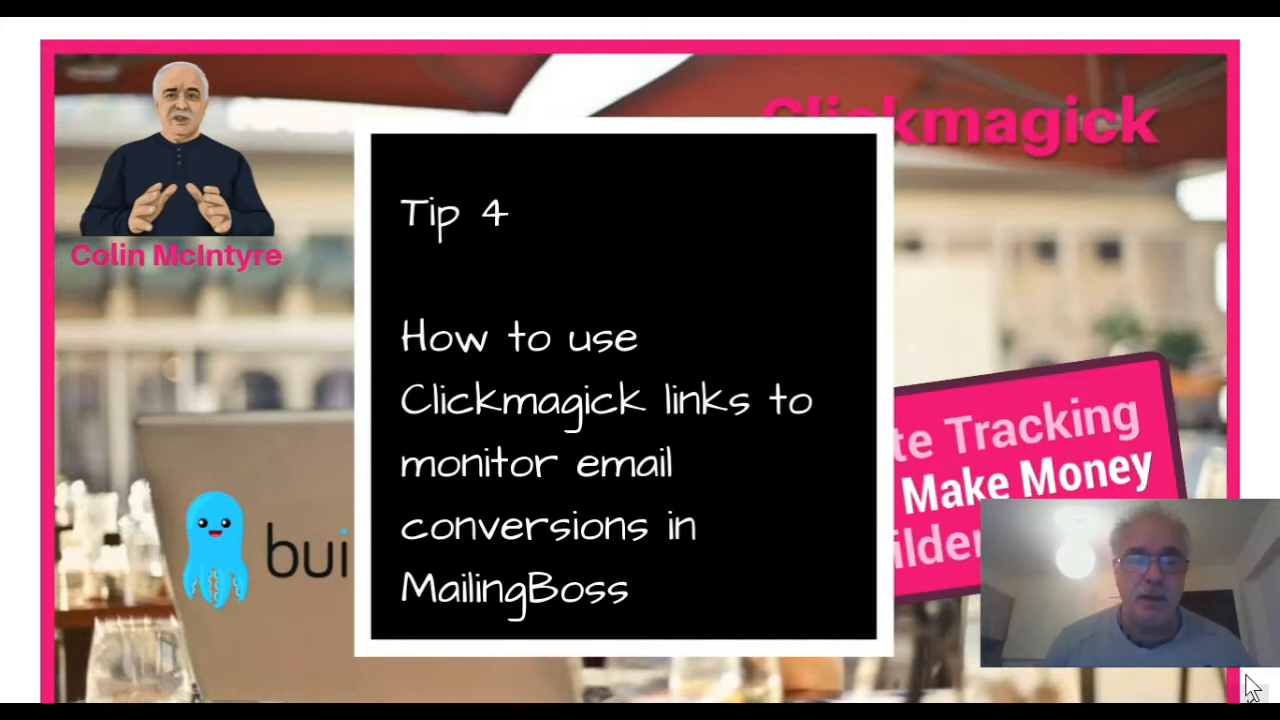
# Step: Leave the Tip 4 slide and bring up ClickMagick's Funnel FF Follow ups email tracking links
pyautogui.click(1253, 688)
pyautogui.moveTo(522, 712)
pyautogui.click(522, 640)
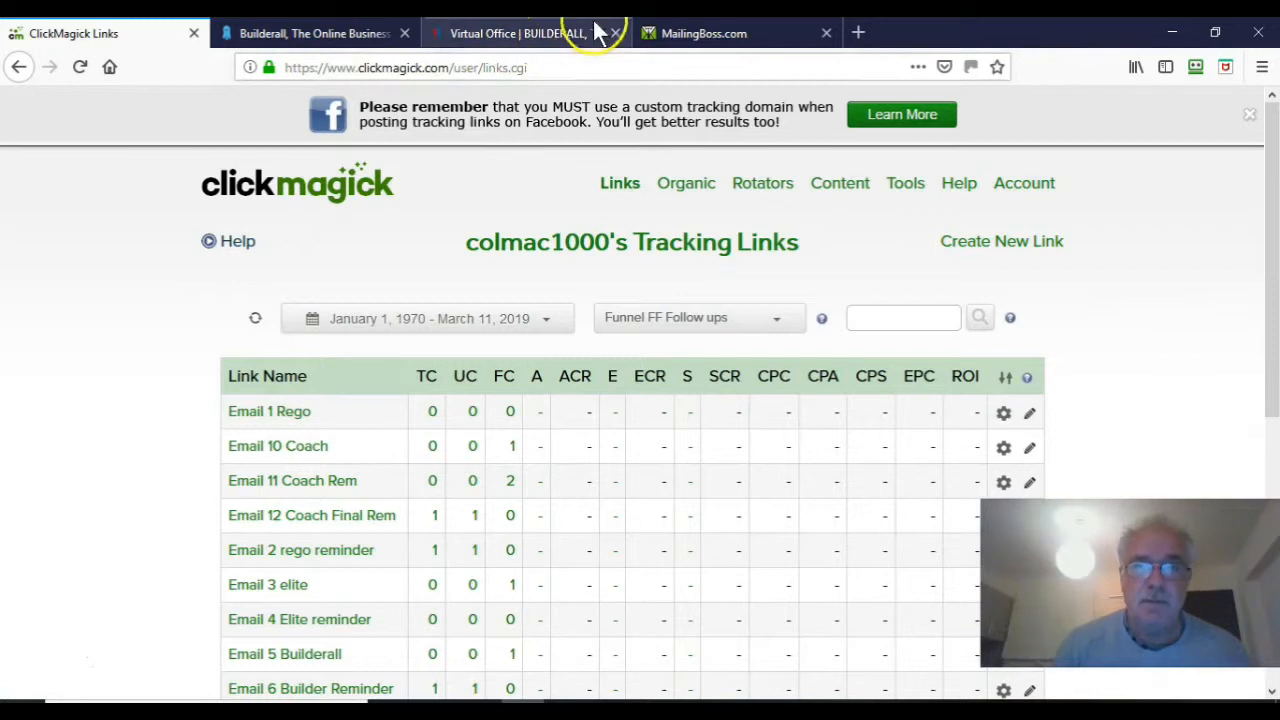
# Step: Confirm the MailingBoss email's registration link uses the /e1-rego tracking URL, then return to Tracking Links
pyautogui.click(715, 37)
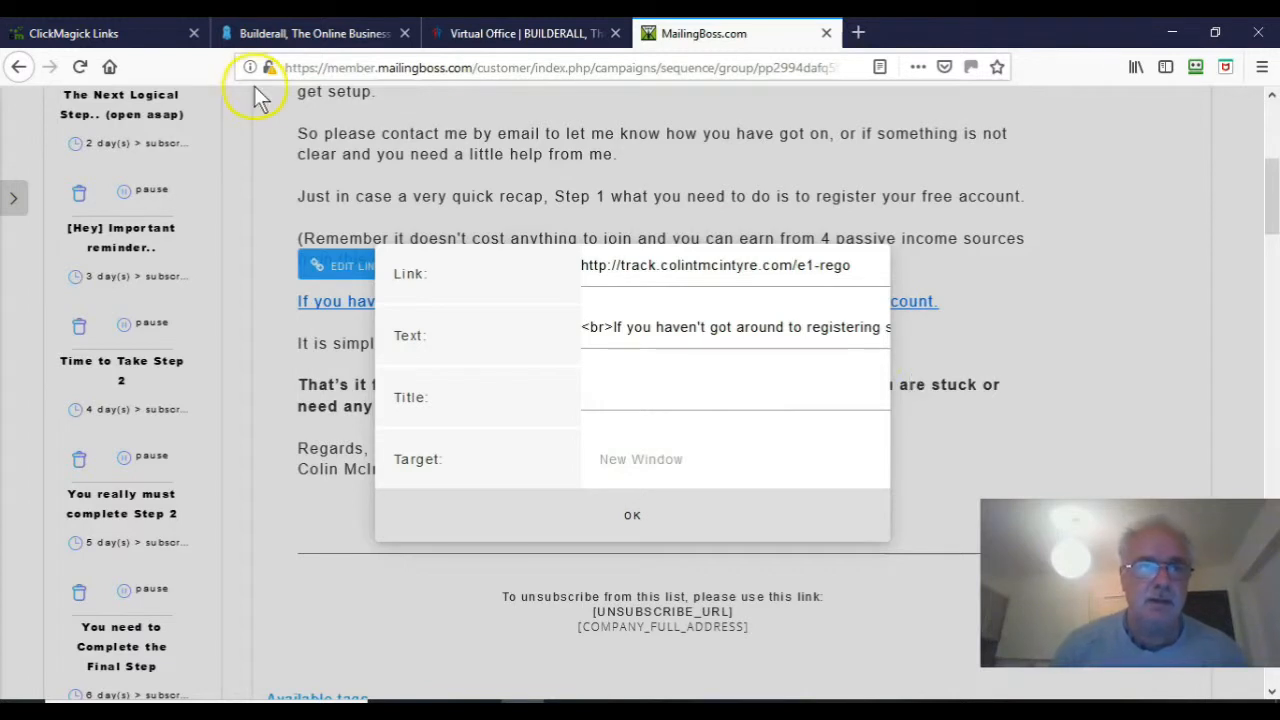
pyautogui.click(93, 37)
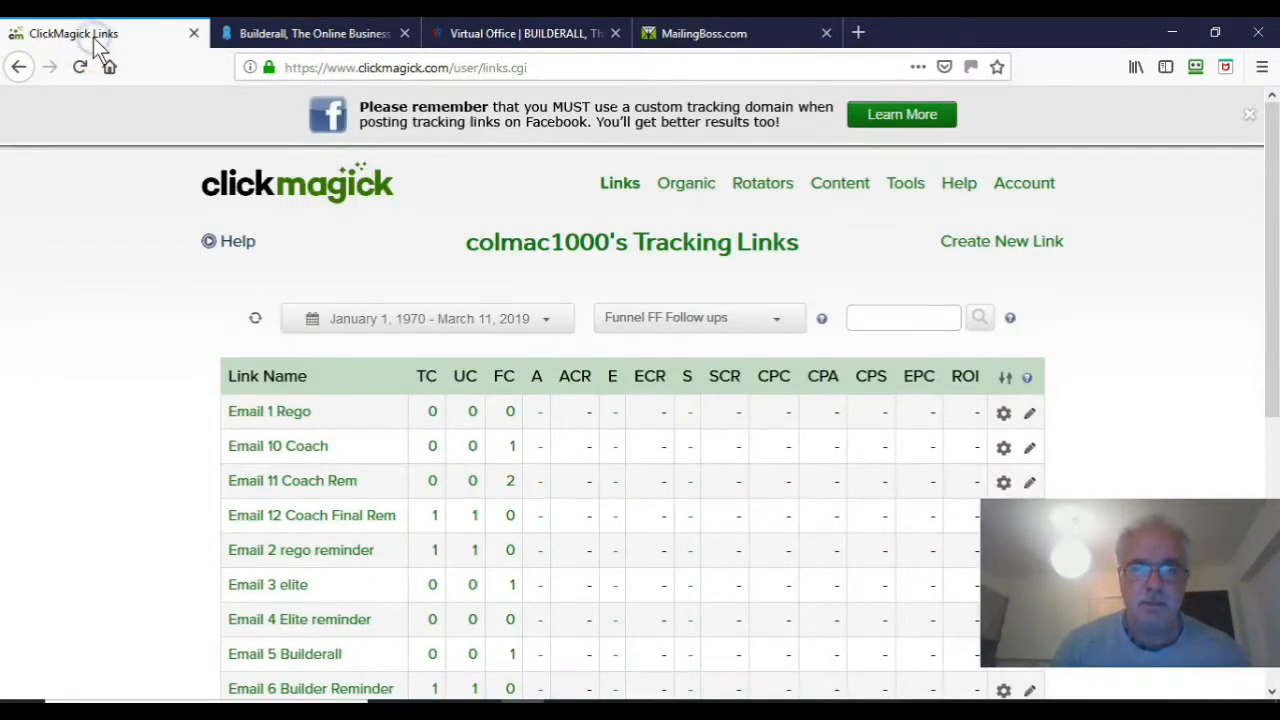